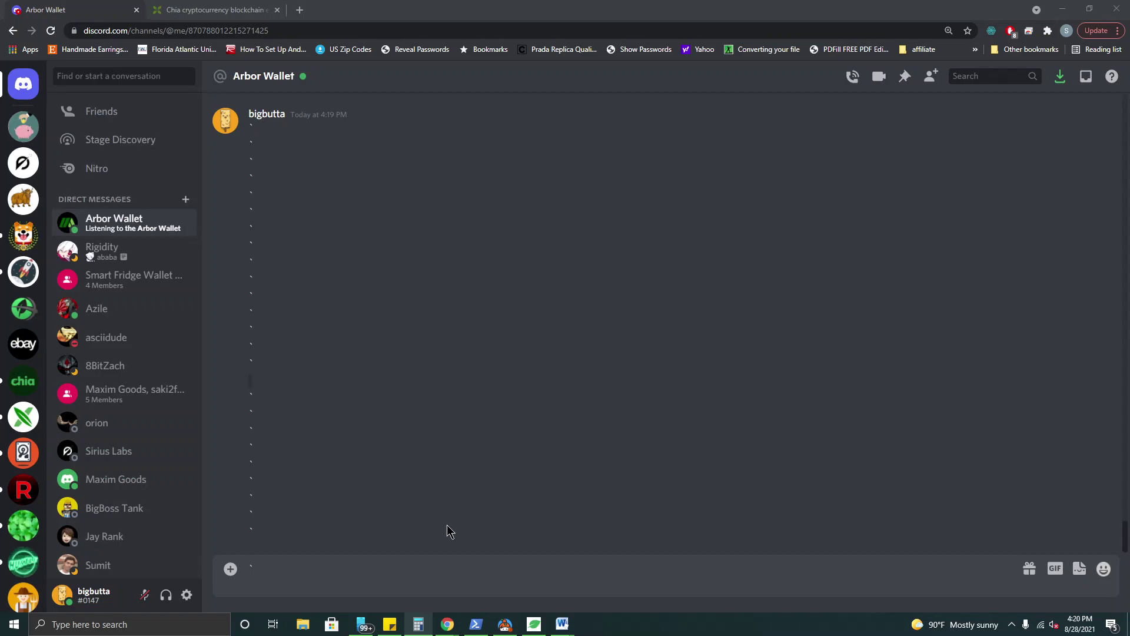
# - Delete the stray backtick left in the Arbor Wallet message box
pyautogui.doubleClick(367, 572)
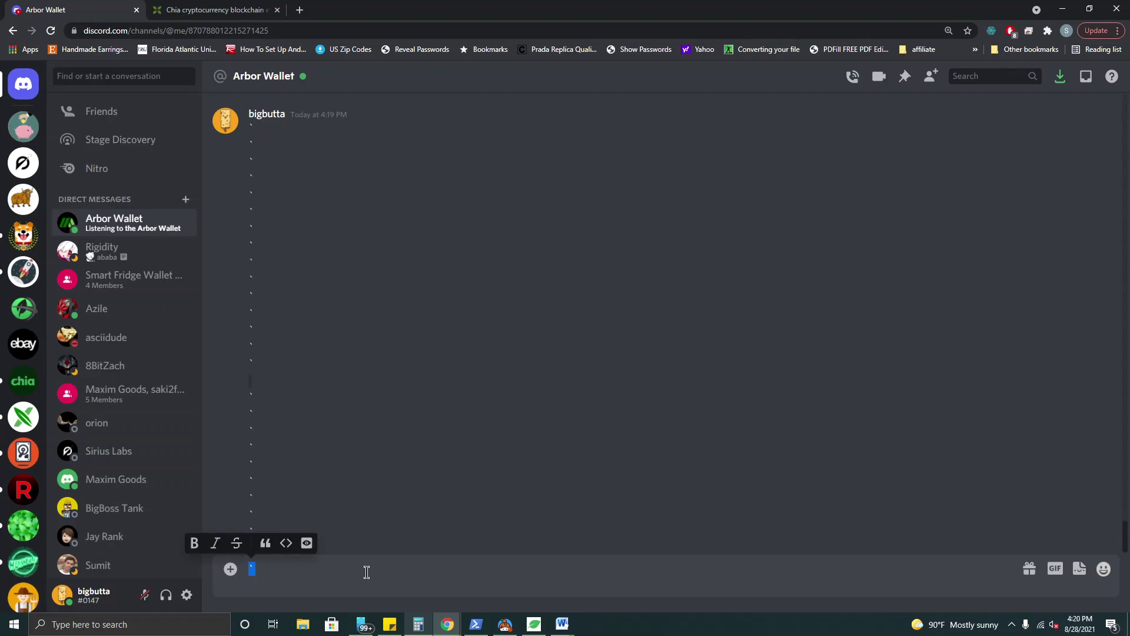
pyautogui.press('BackSpace')
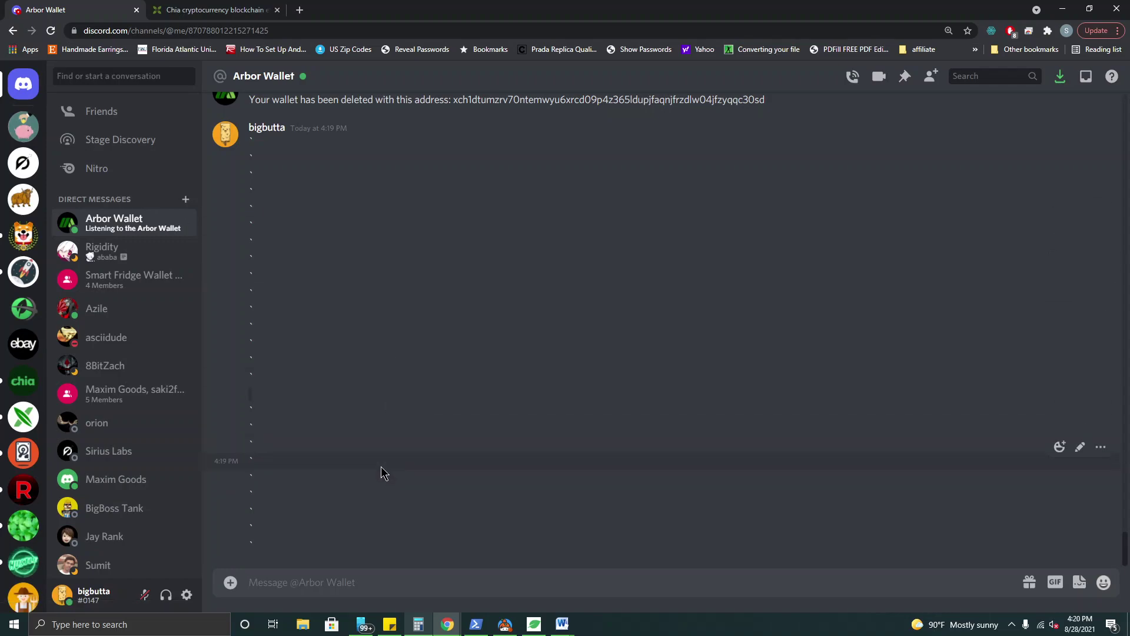
# - Run the Arbor Wallet /create command for a wallet named test, replying with its password
pyautogui.write('/')
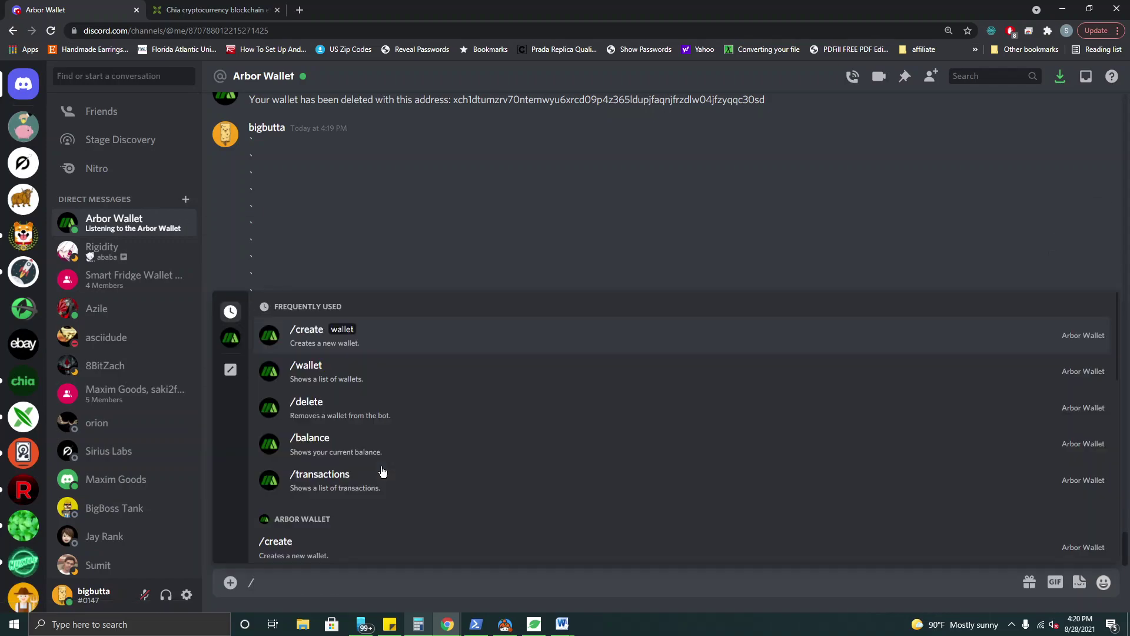
pyautogui.scroll(-3, 387, 404)
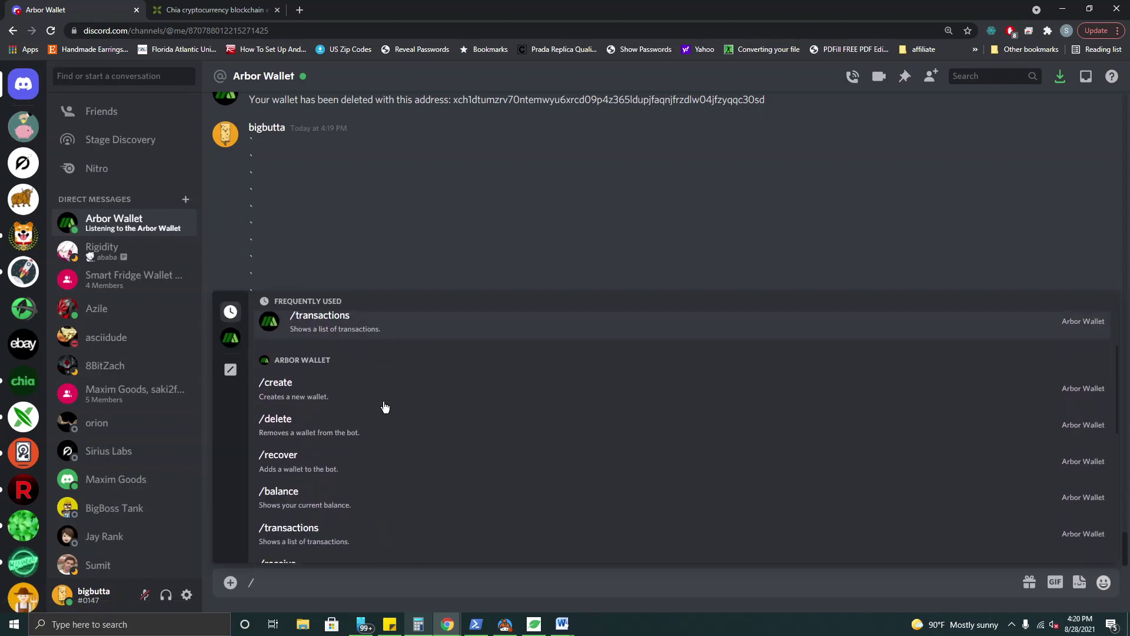
pyautogui.click(348, 391)
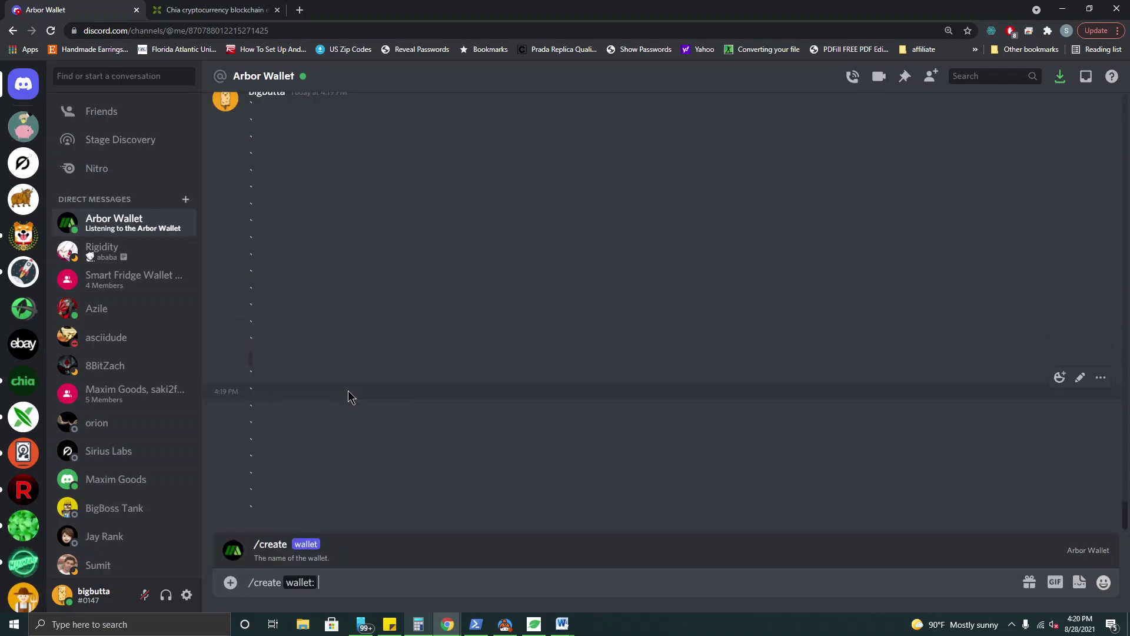
pyautogui.write('test')
pyautogui.press('Return')
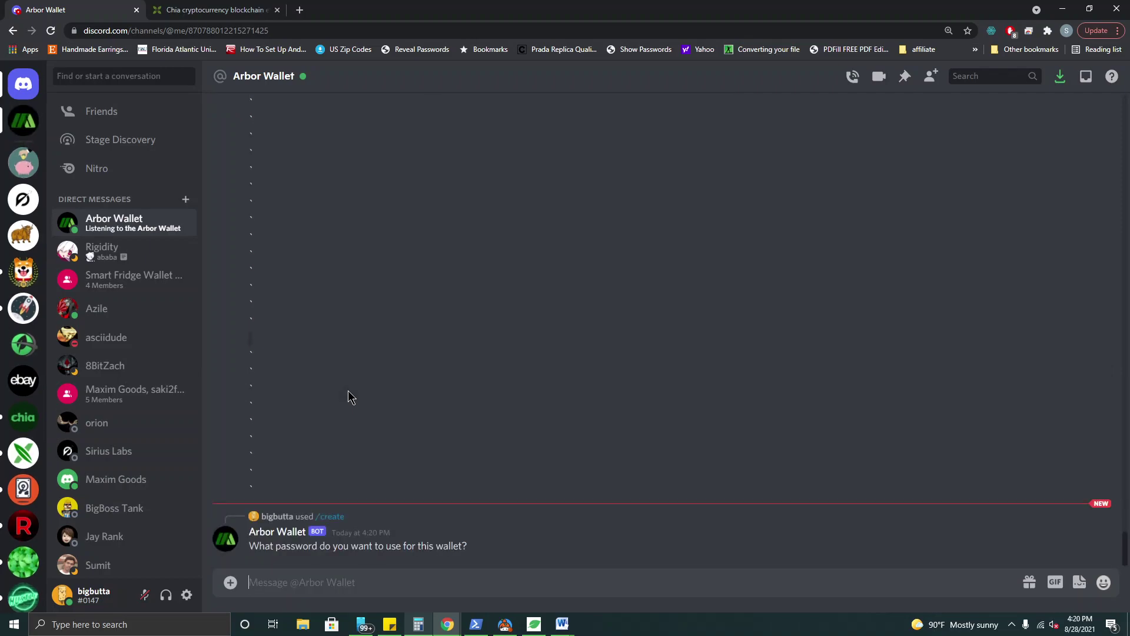
pyautogui.write('password')
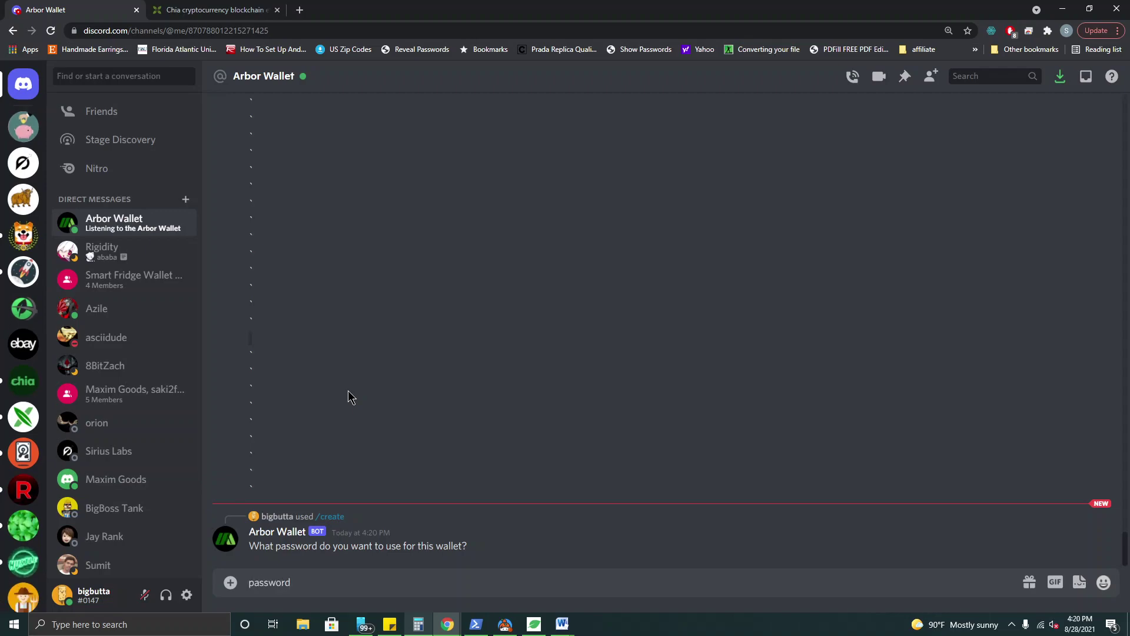
pyautogui.press('Return')
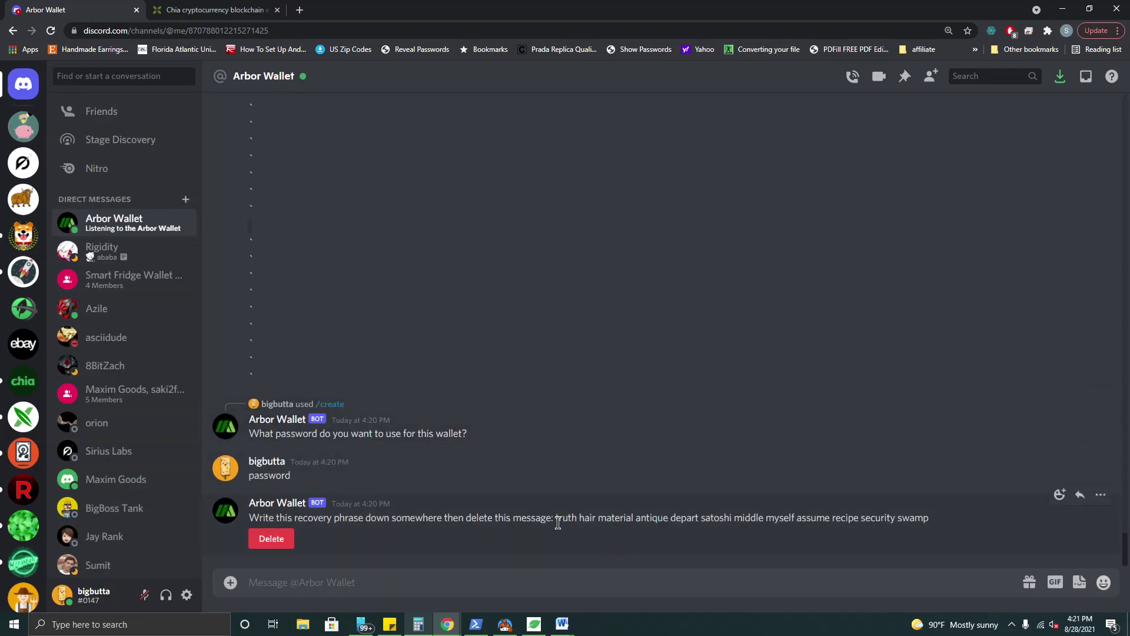
# - Delete the recovery-phrase message and copy the new wallet's address
pyautogui.moveTo(558, 522); pyautogui.dragTo(941, 517)
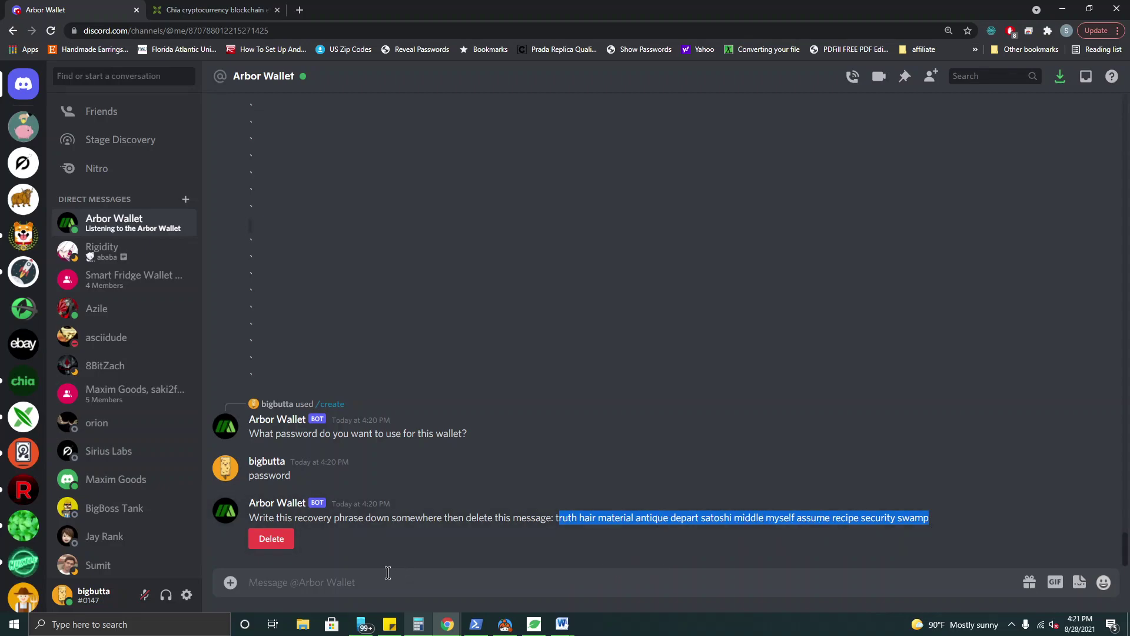
pyautogui.click(285, 549)
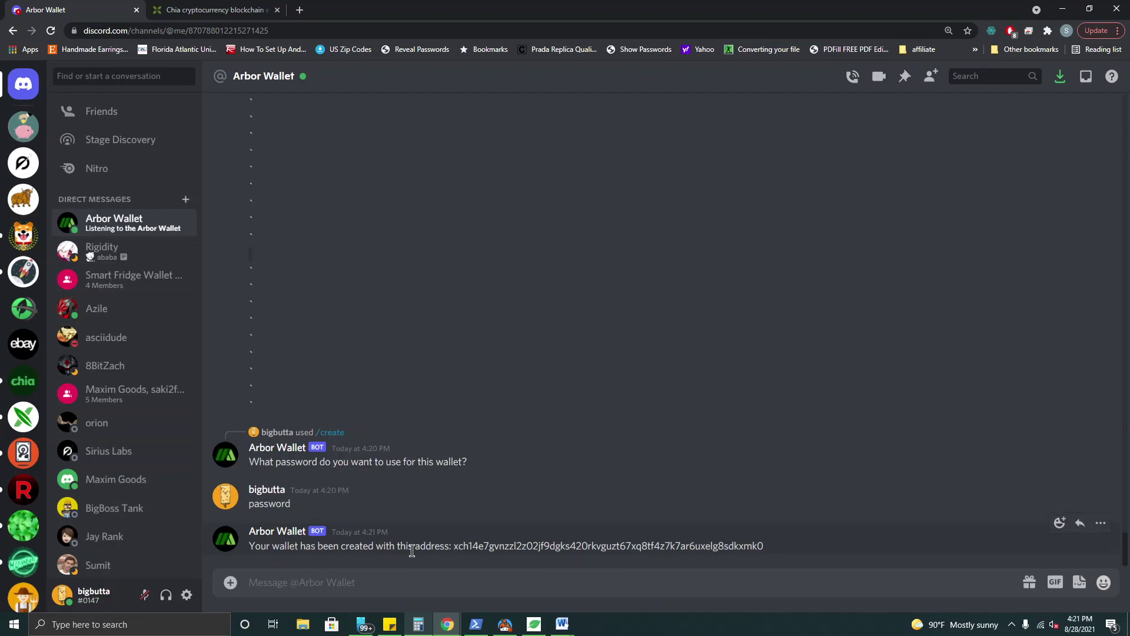
pyautogui.moveTo(454, 546); pyautogui.dragTo(781, 559)
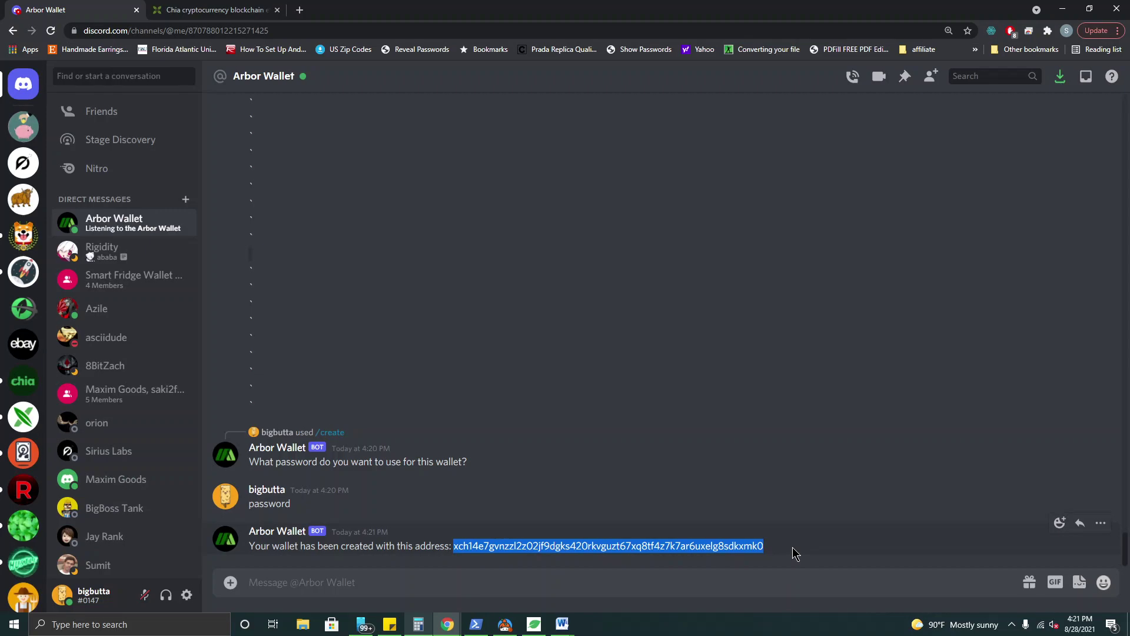
pyautogui.rightClick(575, 546)
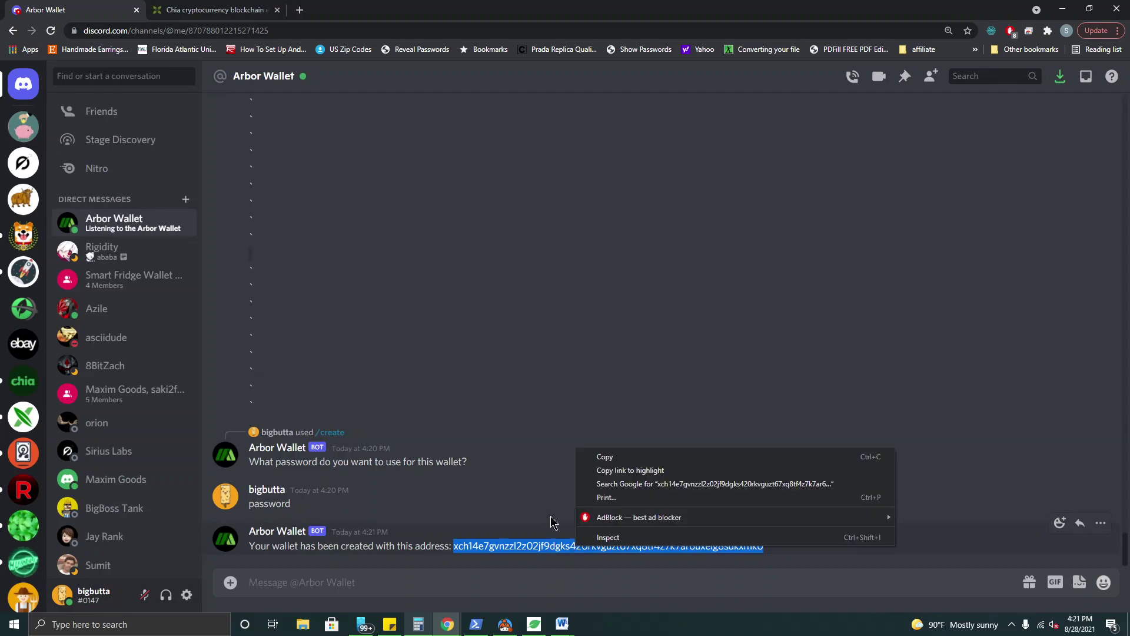
pyautogui.click(610, 458)
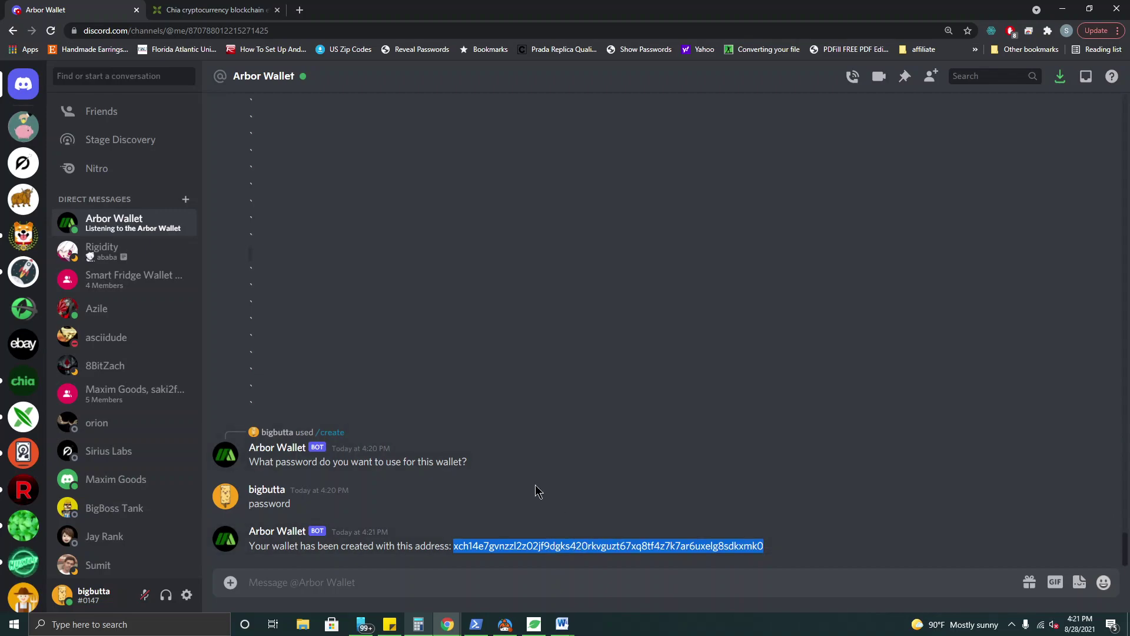
# - Send .000000000005 XCH with a 0 fee to the pasted wallet address in Chia
pyautogui.click(532, 624)
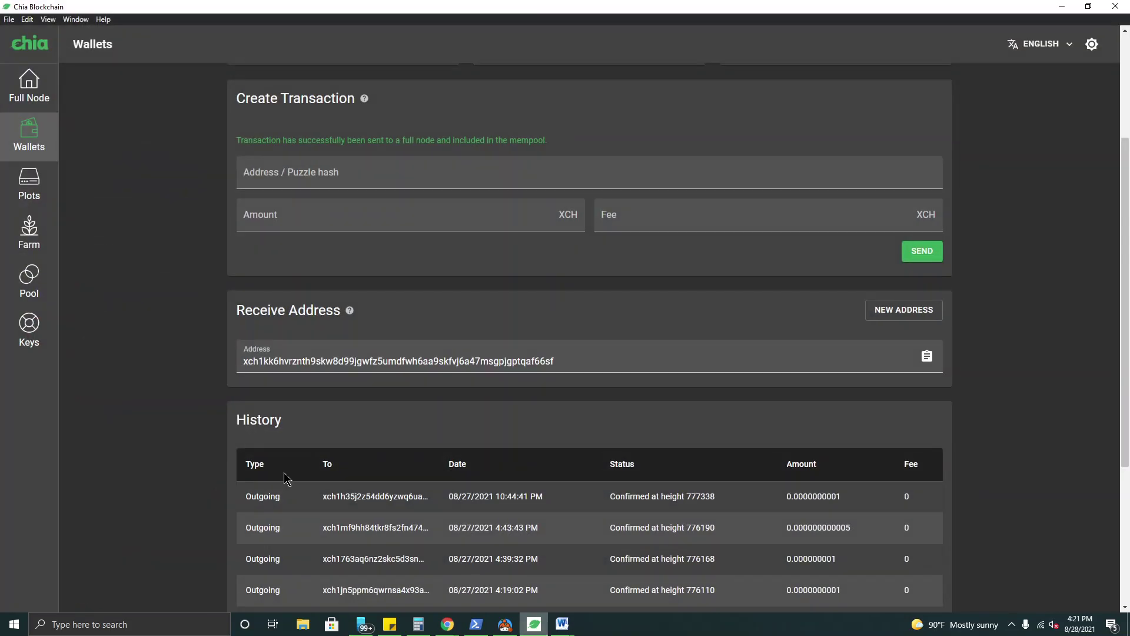
pyautogui.click(321, 175)
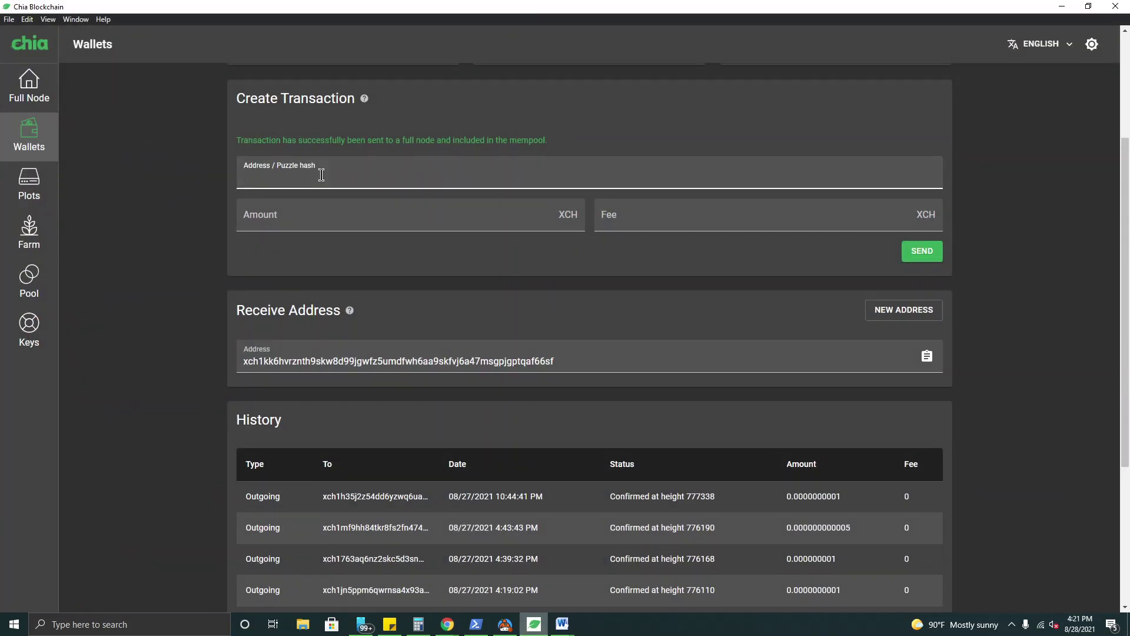
pyautogui.hotkey('ctrl', 'v')
pyautogui.click(324, 218)
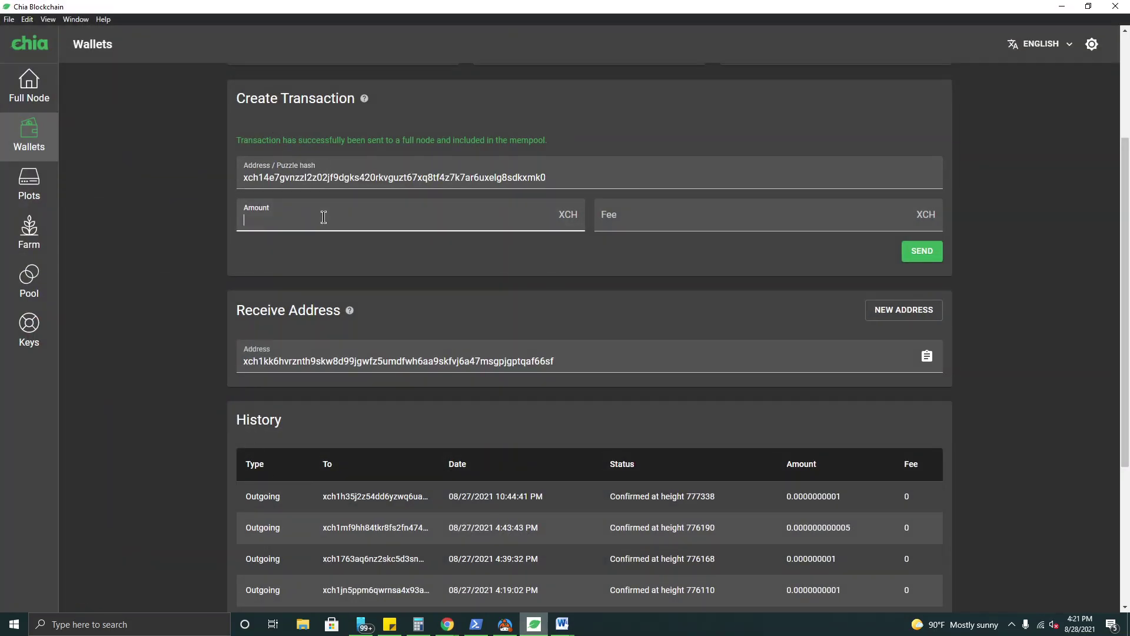
pyautogui.write('.000000000005')
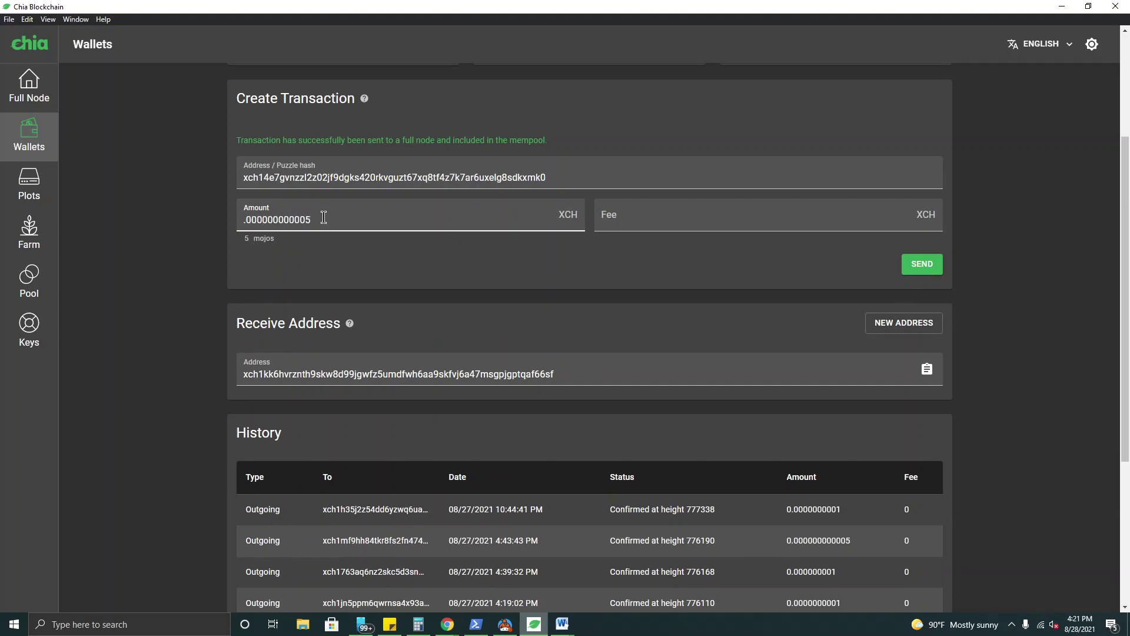
pyautogui.click(666, 223)
pyautogui.write('0')
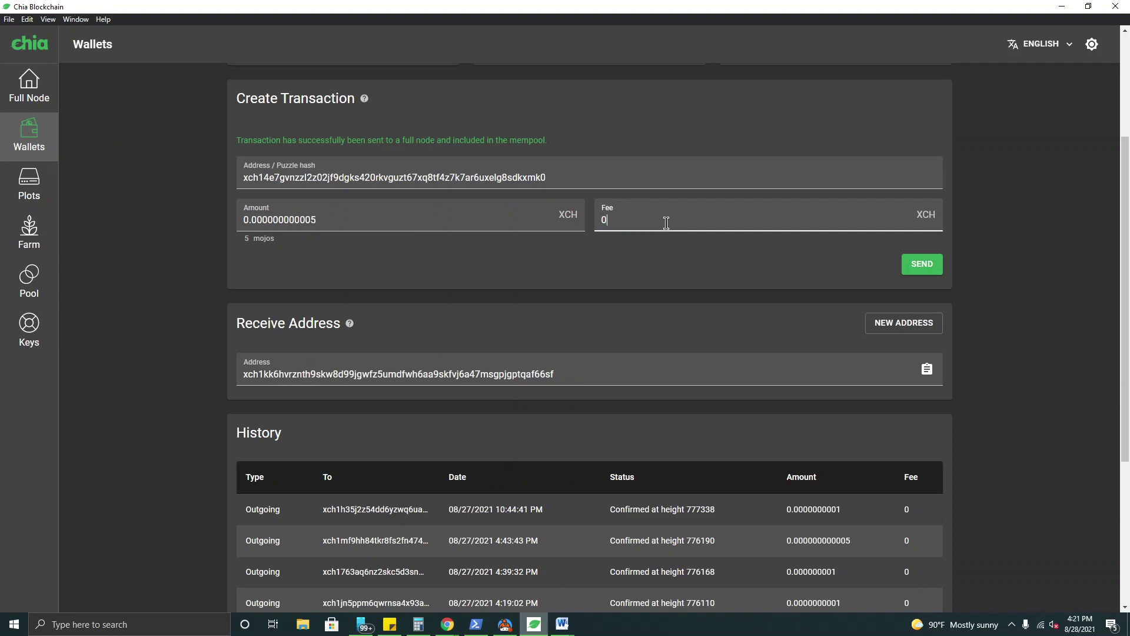
pyautogui.click(929, 270)
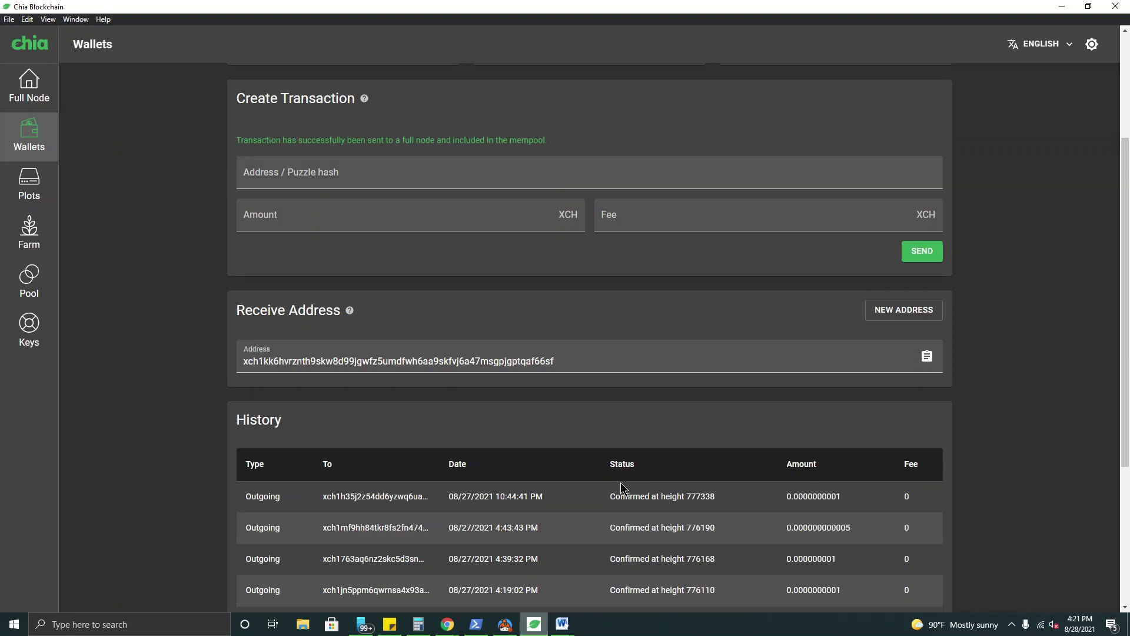
# - Back in Discord, run /create for a second wallet named test2 and reply with its password
pyautogui.click(535, 626)
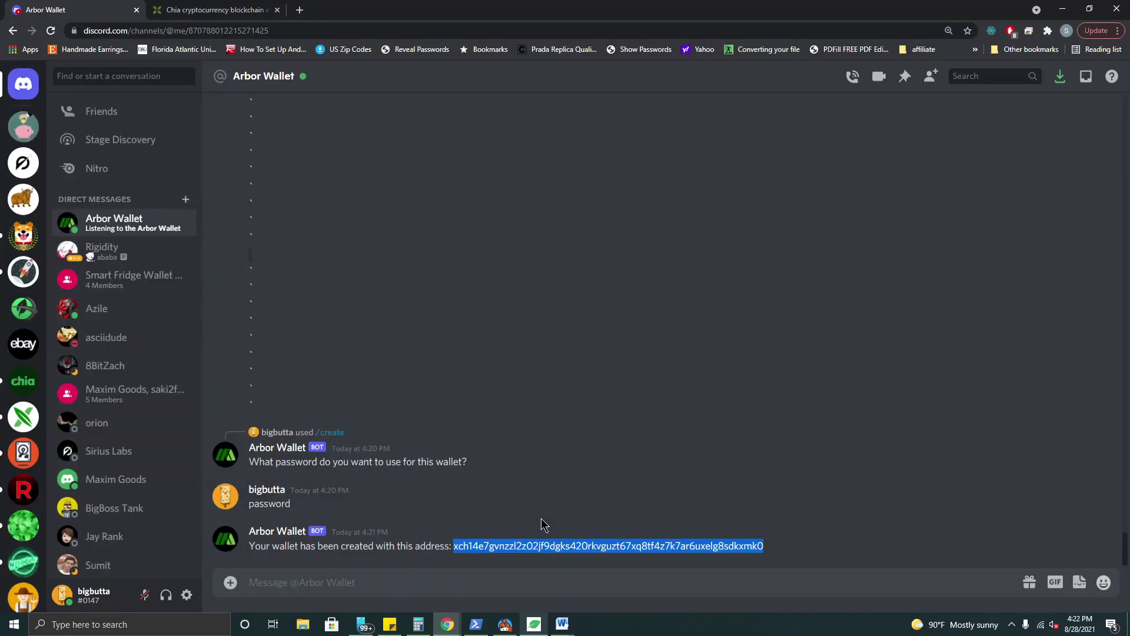
pyautogui.click(511, 557)
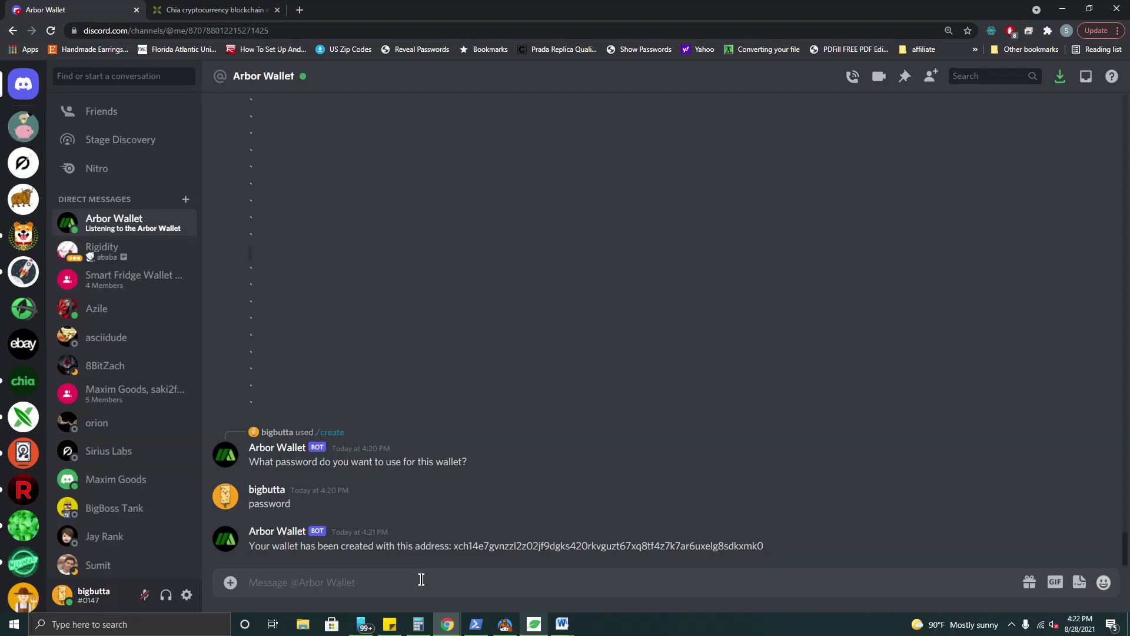
pyautogui.write('/')
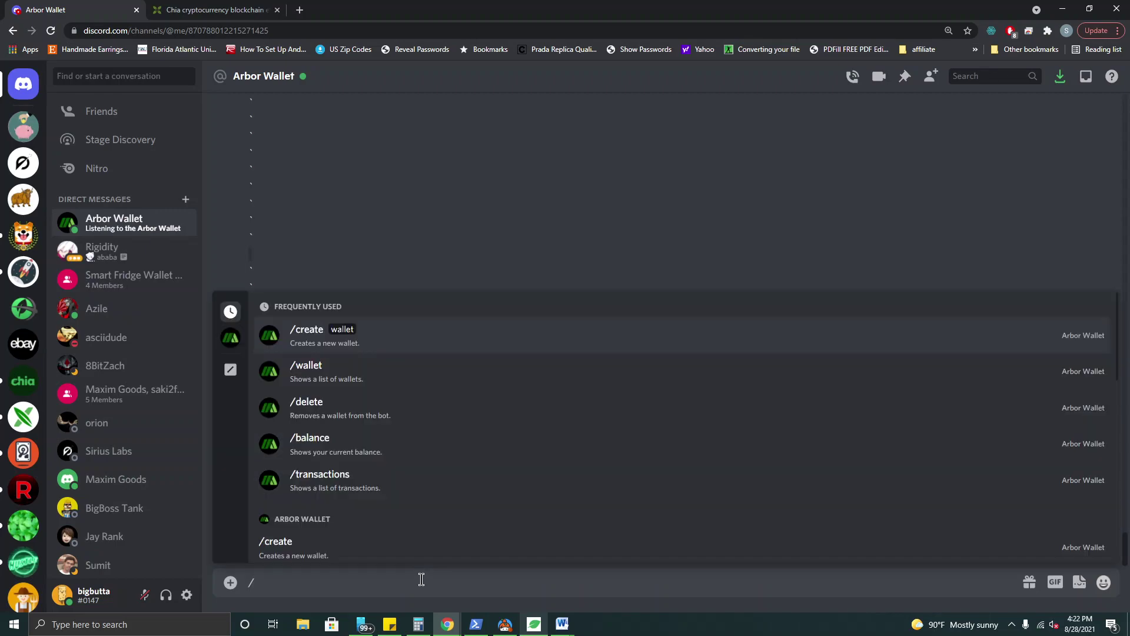
pyautogui.write('cre')
pyautogui.press('Tab')
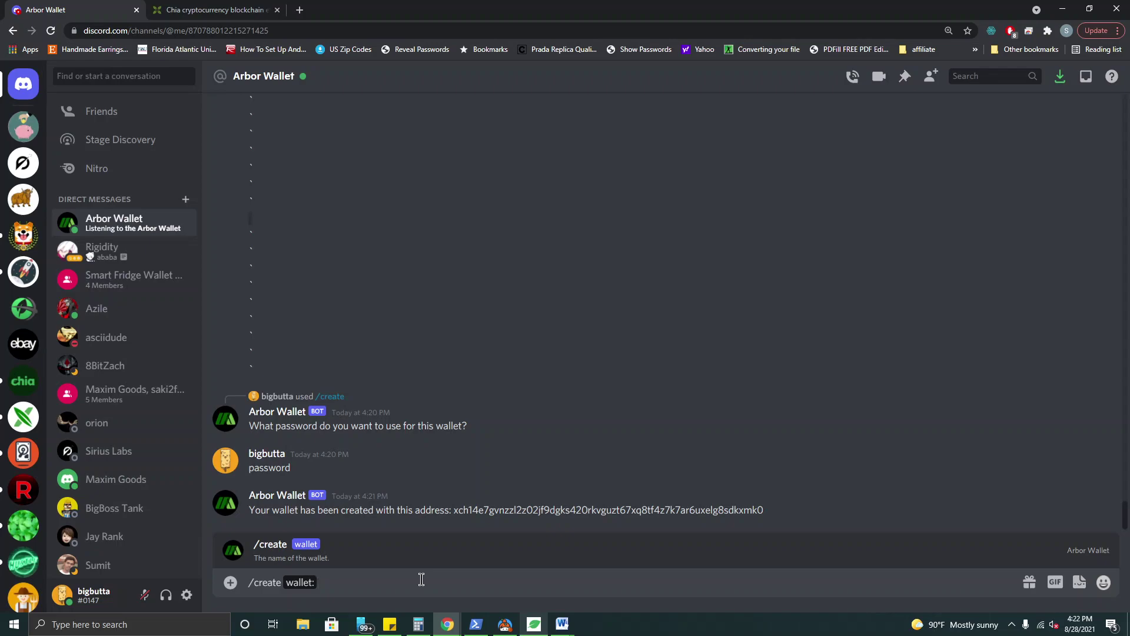
pyautogui.write('test2')
pyautogui.press('Return')
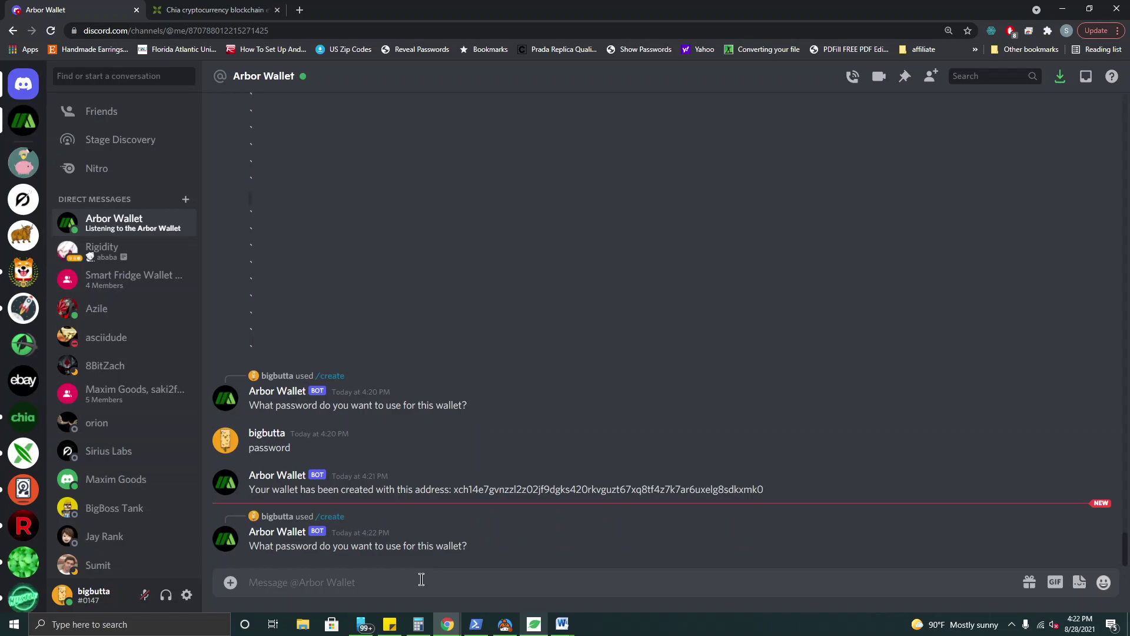
pyautogui.write('password')
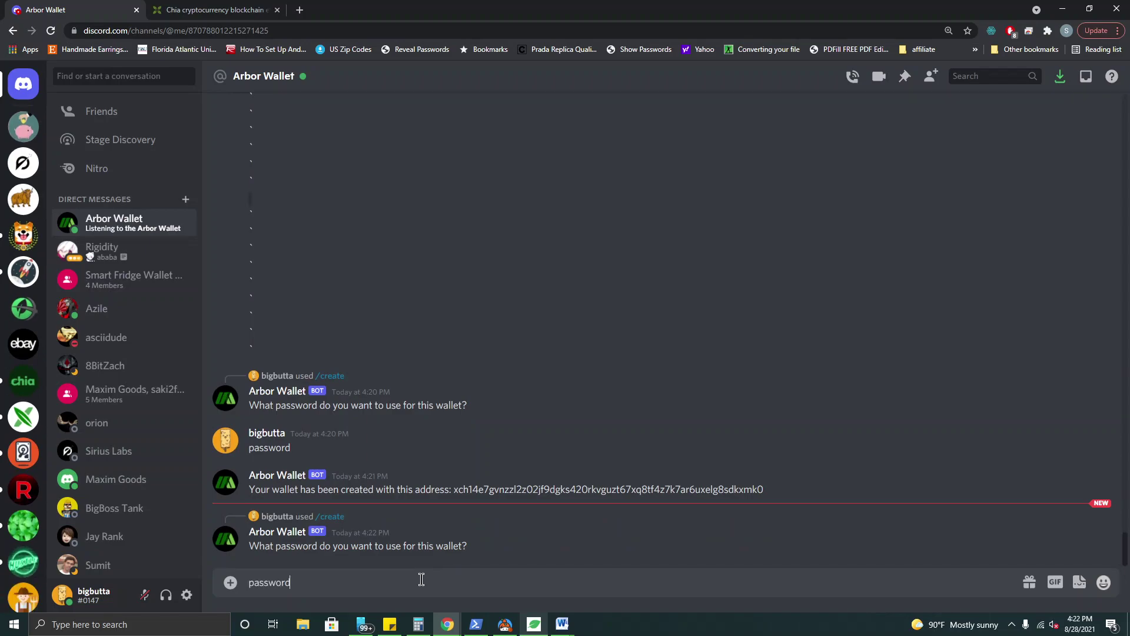
pyautogui.press('Return')
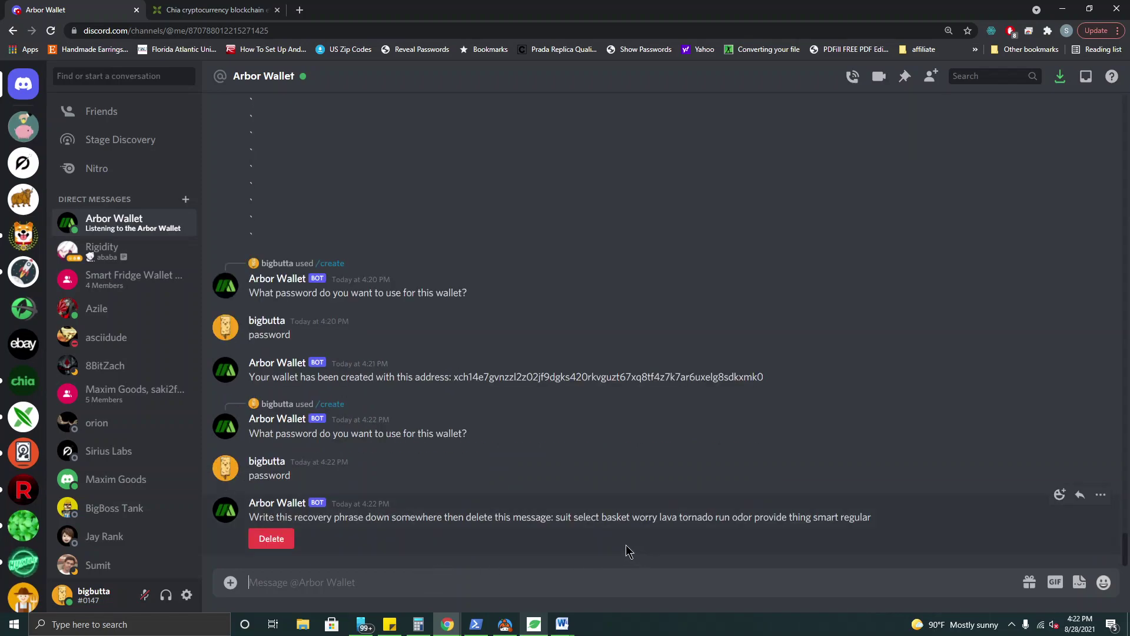
# - Delete the test2 recovery-phrase message and check the posted wallet address
pyautogui.moveTo(557, 521); pyautogui.dragTo(892, 532)
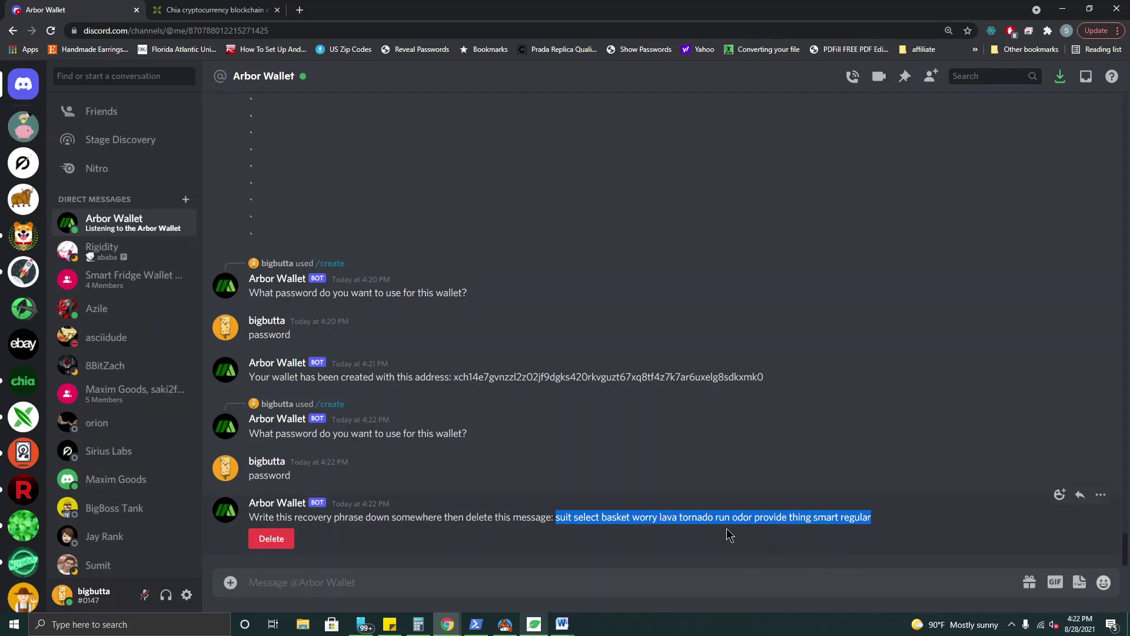
pyautogui.click(263, 545)
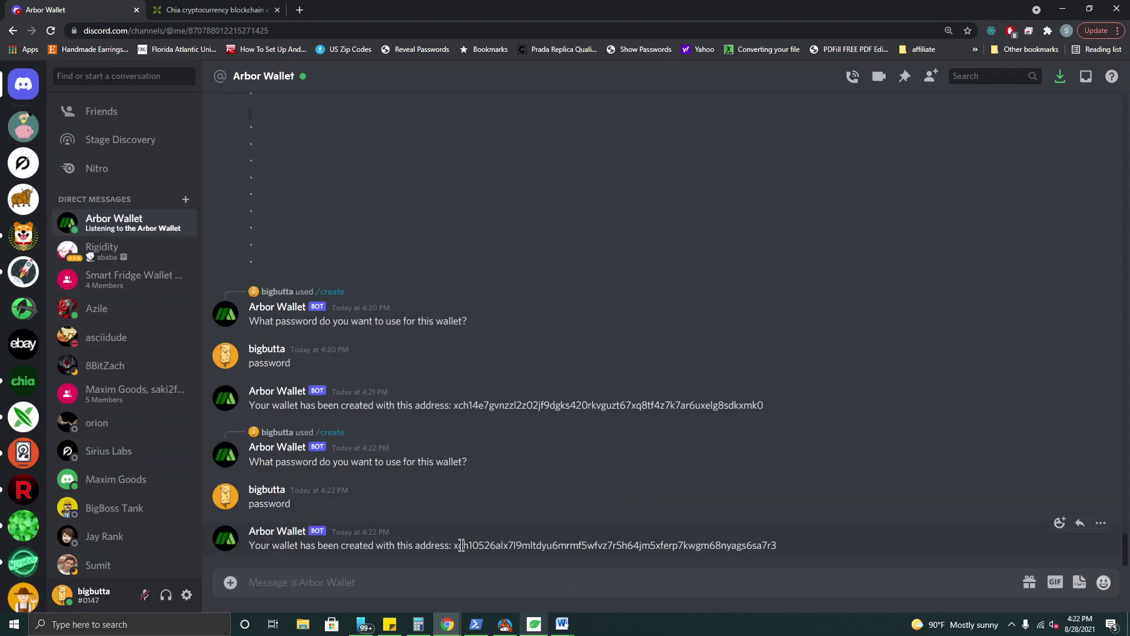
pyautogui.moveTo(458, 545); pyautogui.dragTo(807, 557)
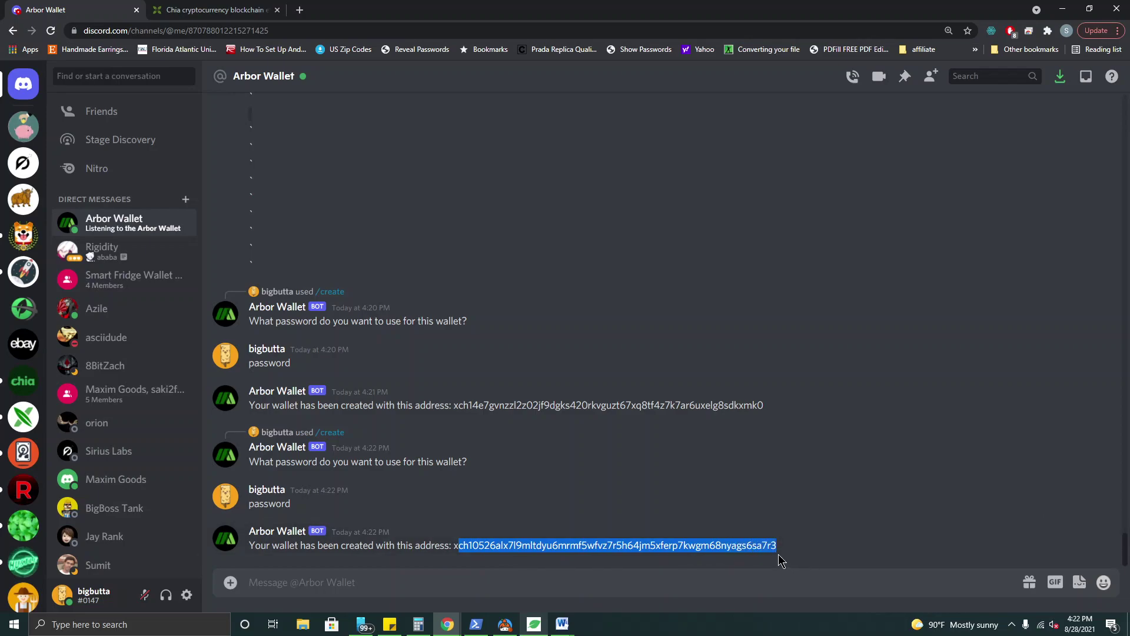
pyautogui.click(757, 548)
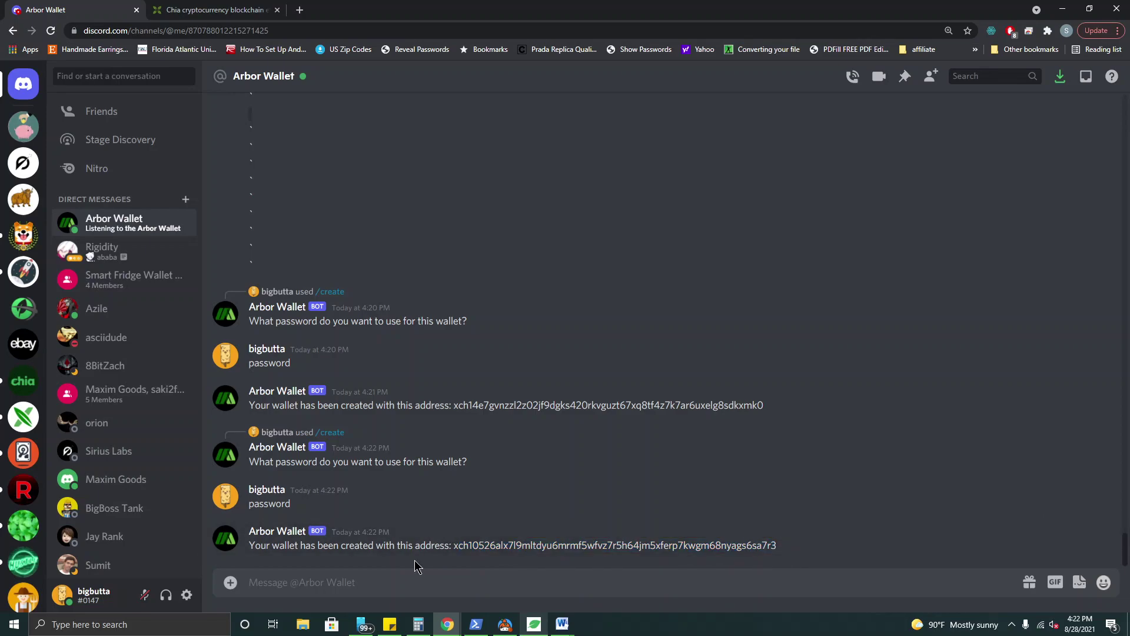
# - Check the Chia wallet's transaction History, then return to the Arbor Wallet chat
pyautogui.click(534, 626)
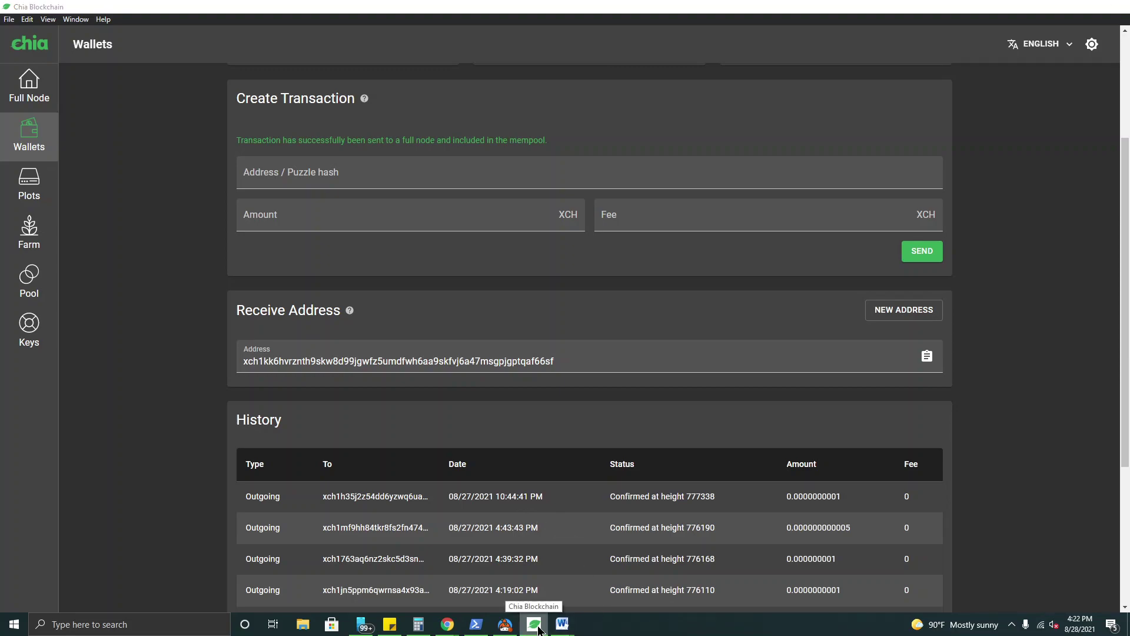
pyautogui.click(537, 626)
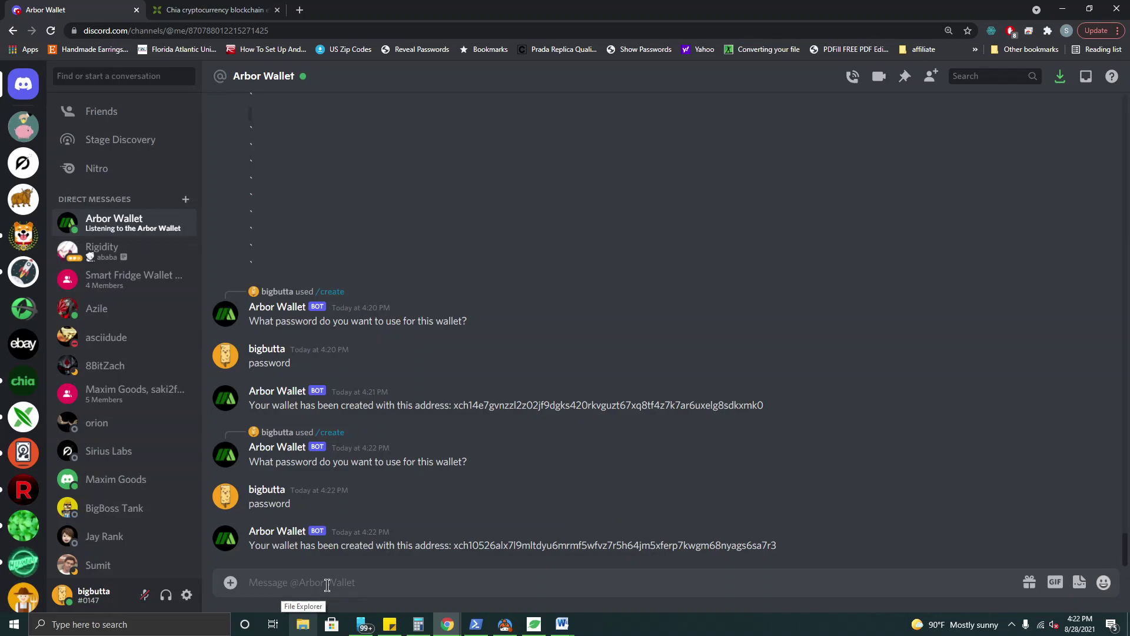
# - Run /wallet and select the wallet named test from the dropdown
pyautogui.write('/wal')
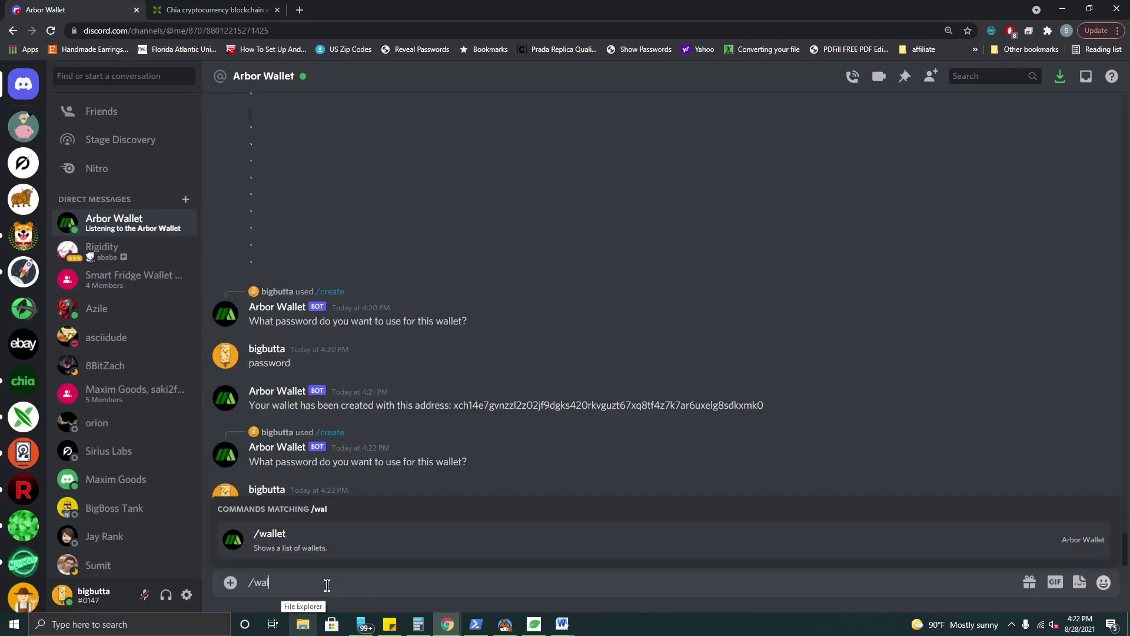
pyautogui.press('Tab')
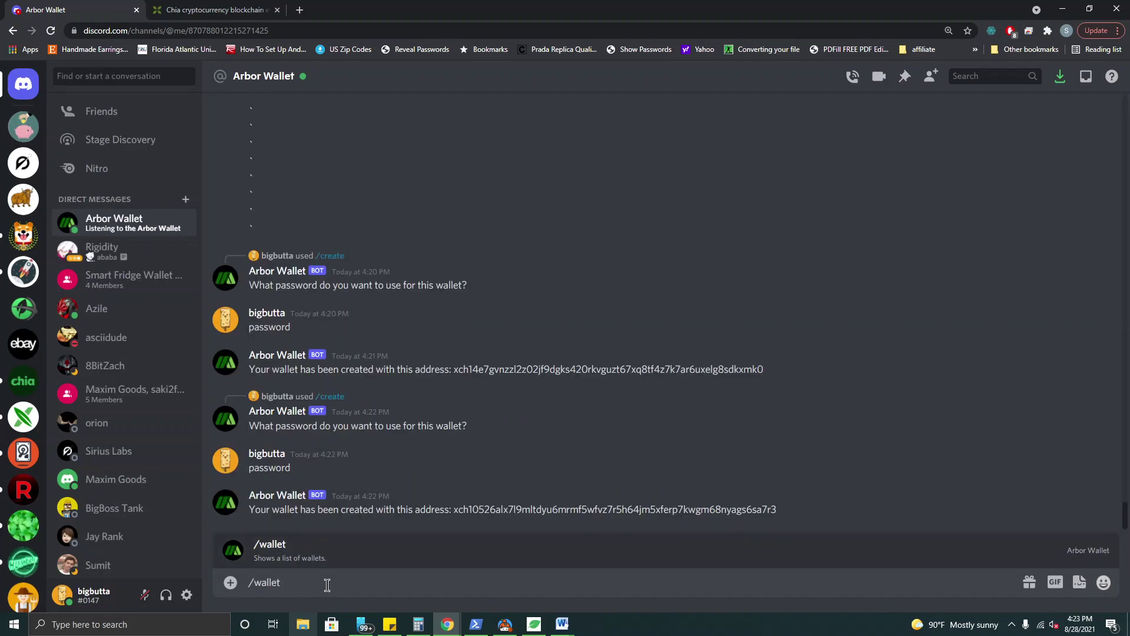
pyautogui.press('Return')
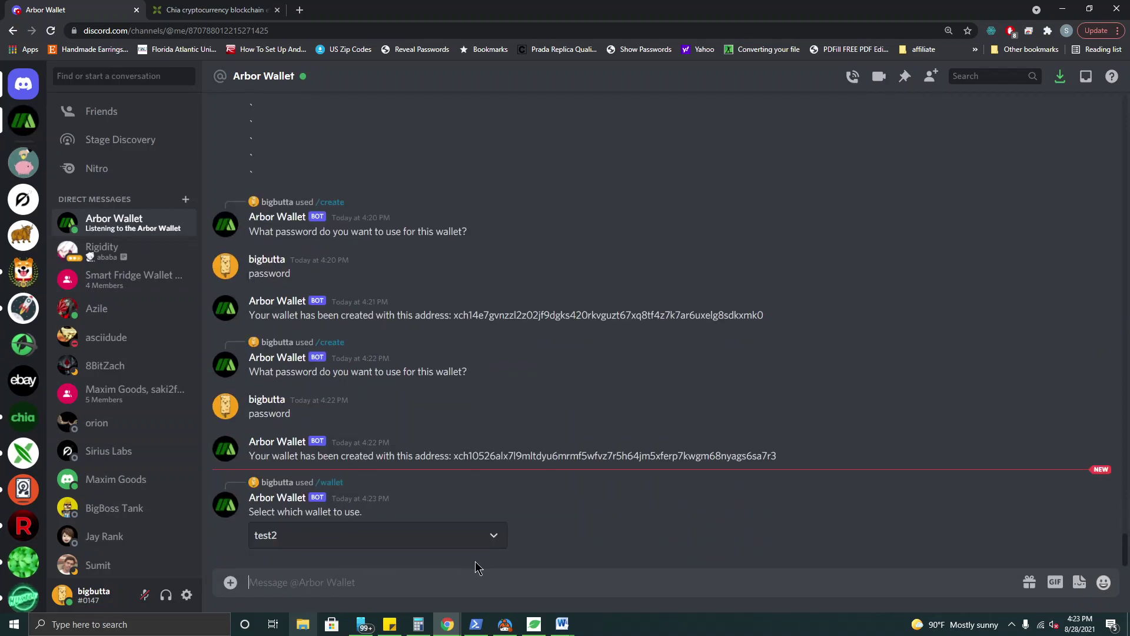
pyautogui.click(496, 542)
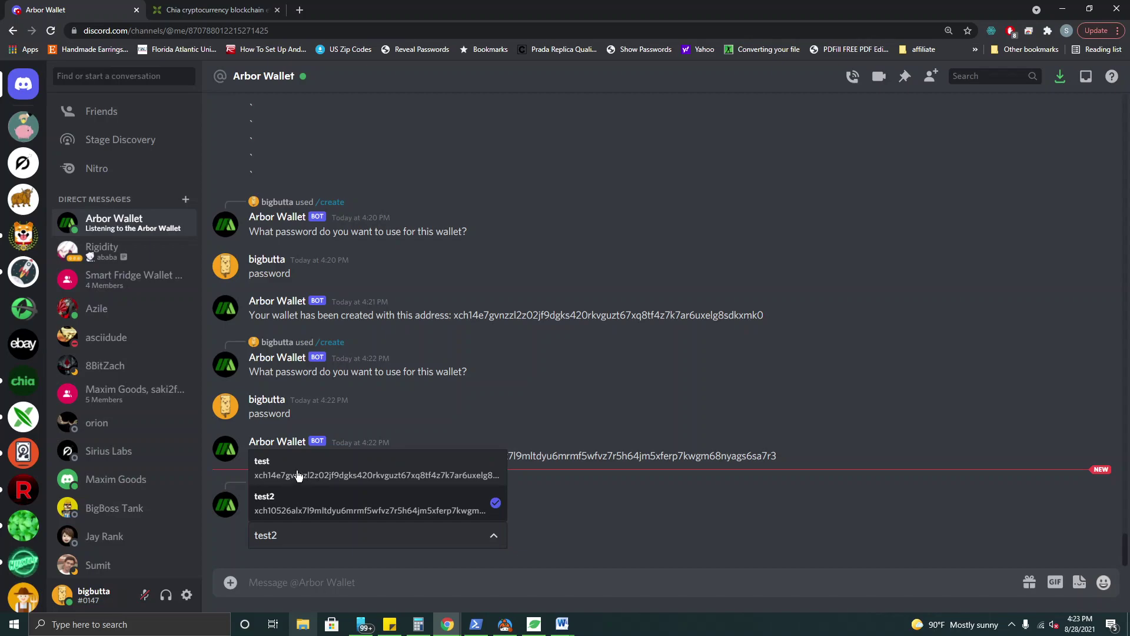
pyautogui.click(381, 470)
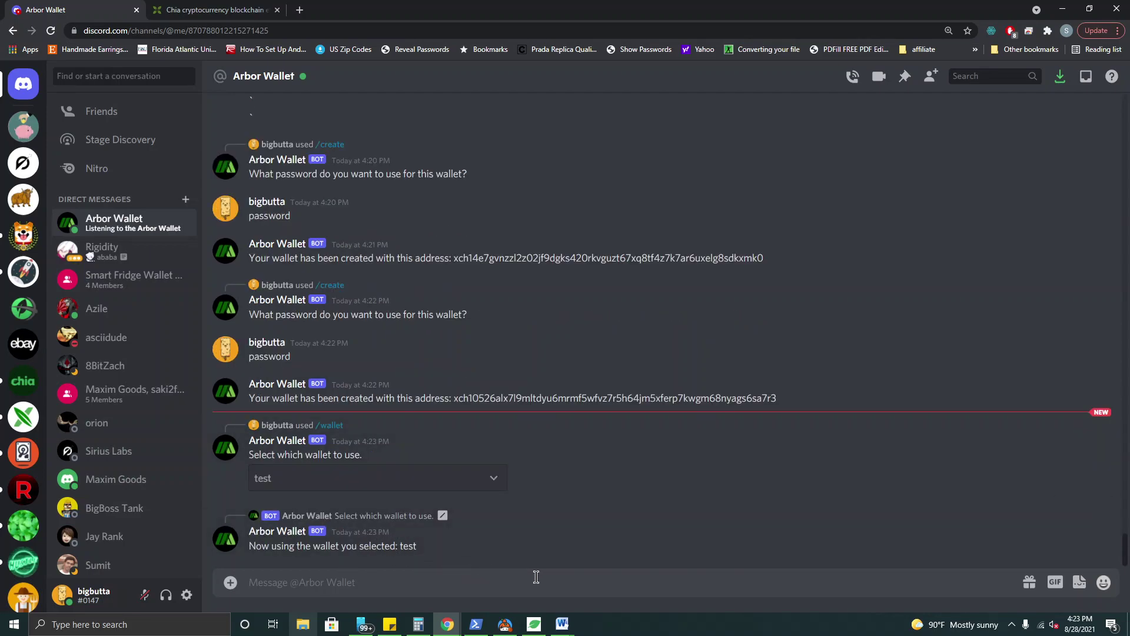
pyautogui.click(537, 627)
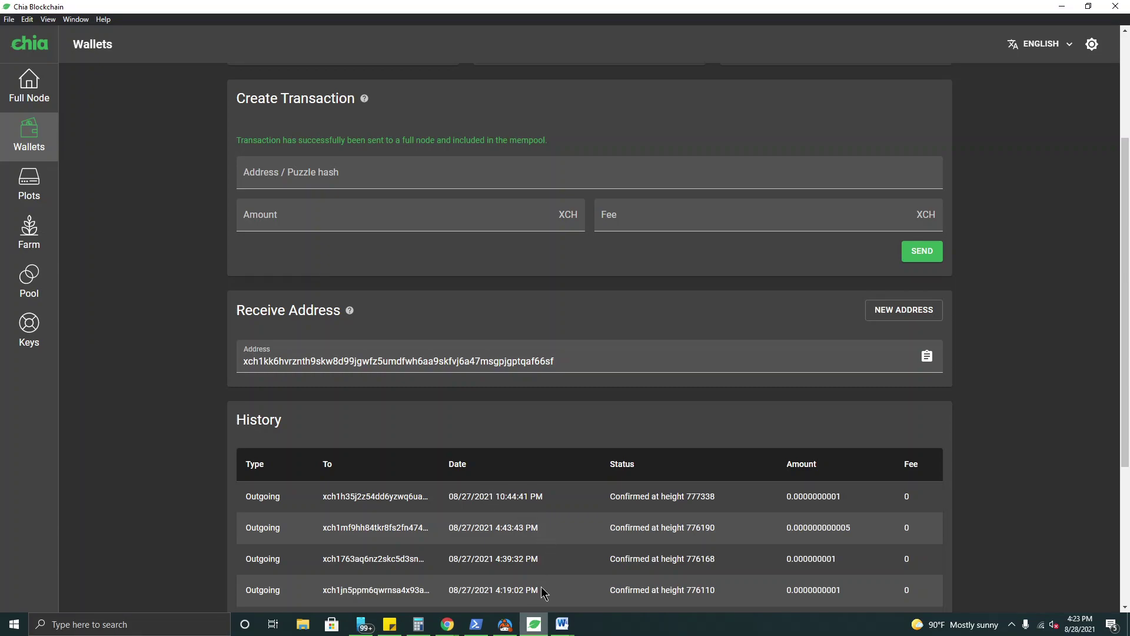
pyautogui.click(534, 625)
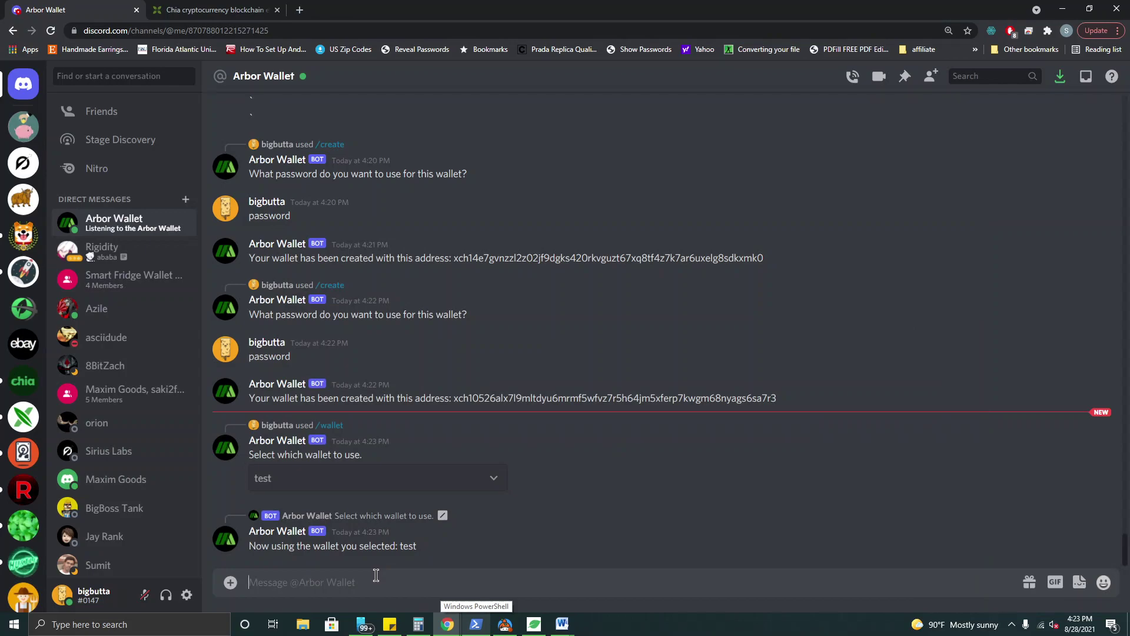
# - Run /balance to get the test wallet's balance from the bot
pyautogui.write('/')
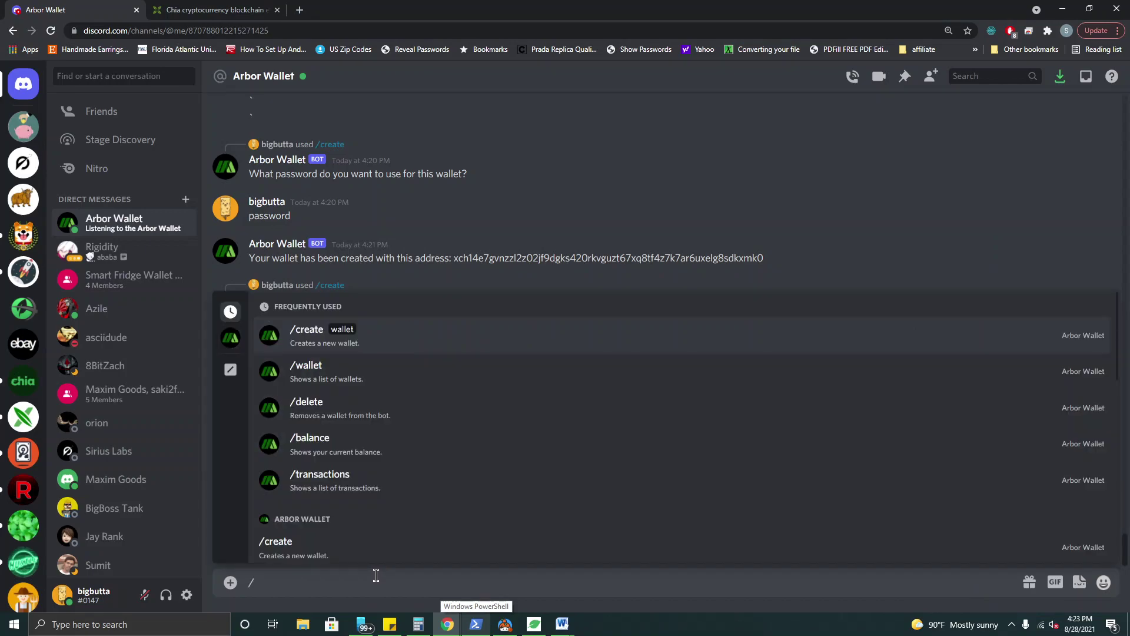
pyautogui.write('ba')
pyautogui.press('Tab')
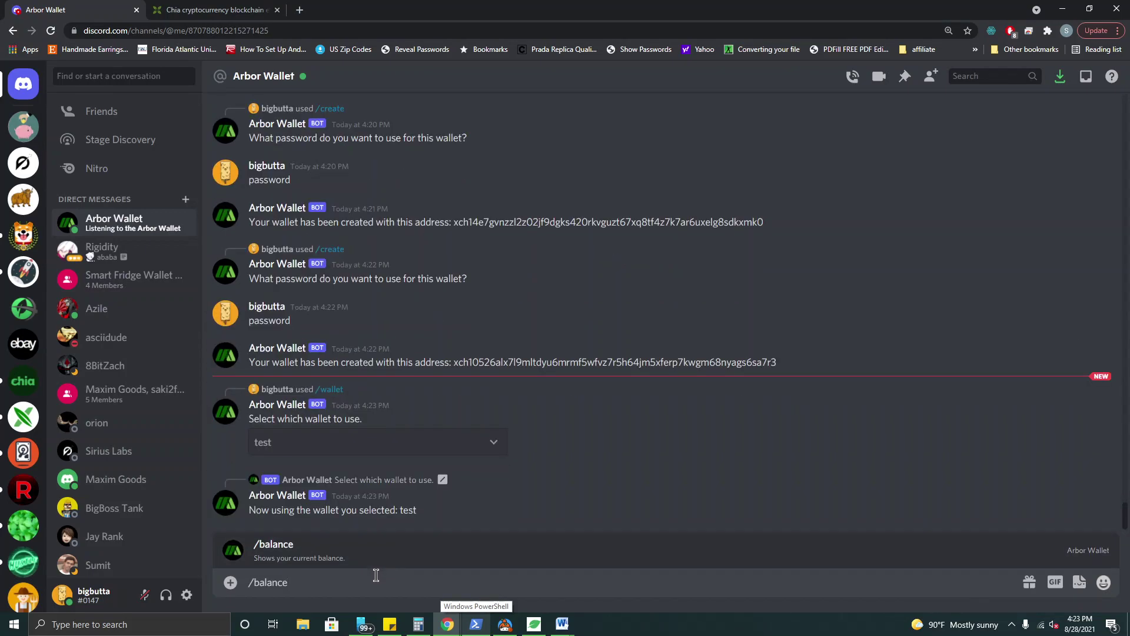
pyautogui.press('Return')
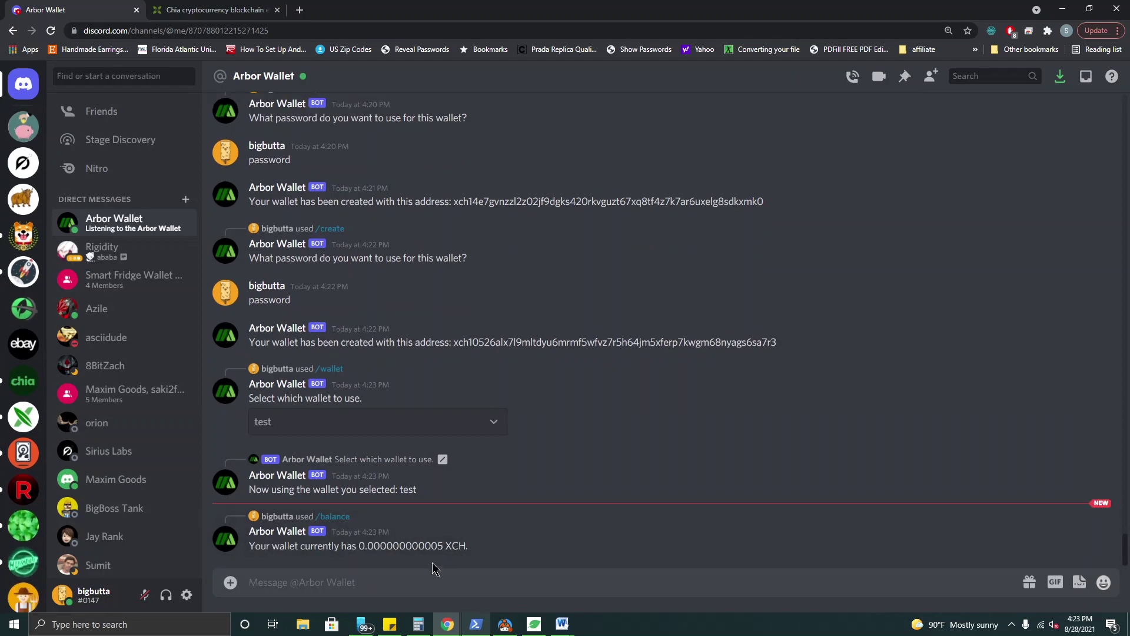
# - Confirm the newest Chia wallet History amount is 0.000000000005 XCH
pyautogui.click(535, 627)
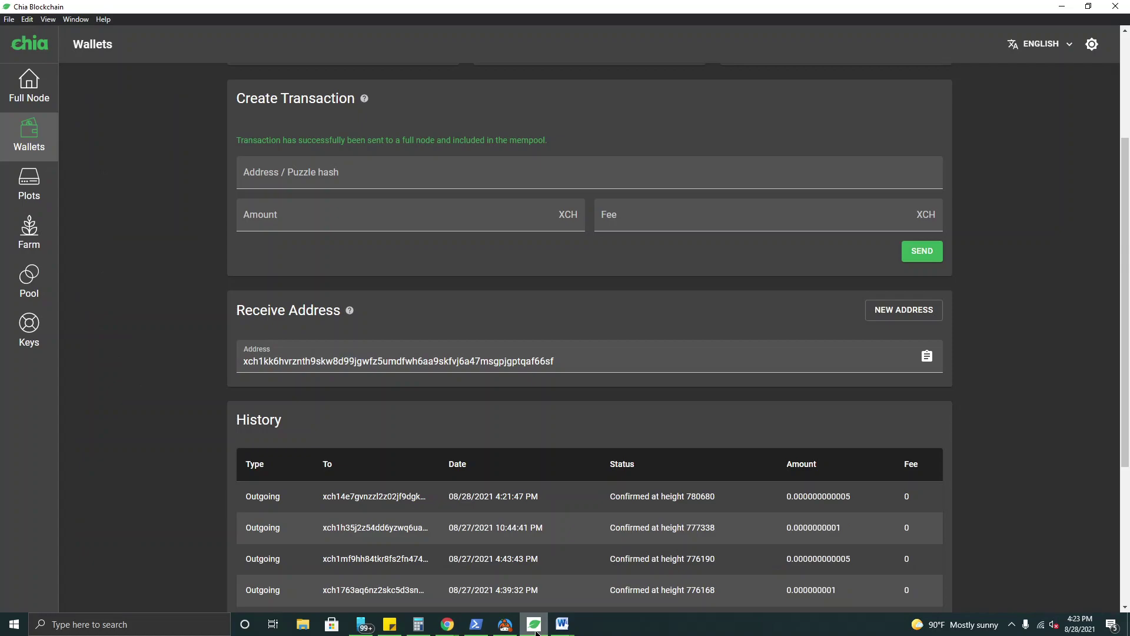
pyautogui.moveTo(860, 500); pyautogui.dragTo(775, 509)
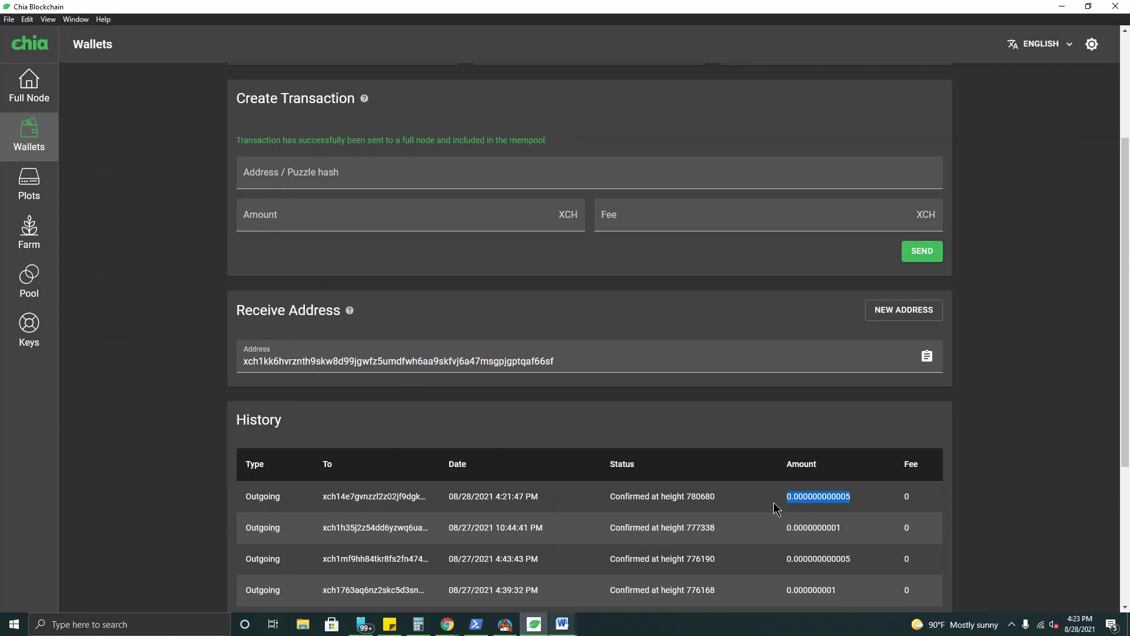
pyautogui.click(779, 505)
pyautogui.click(1062, 7)
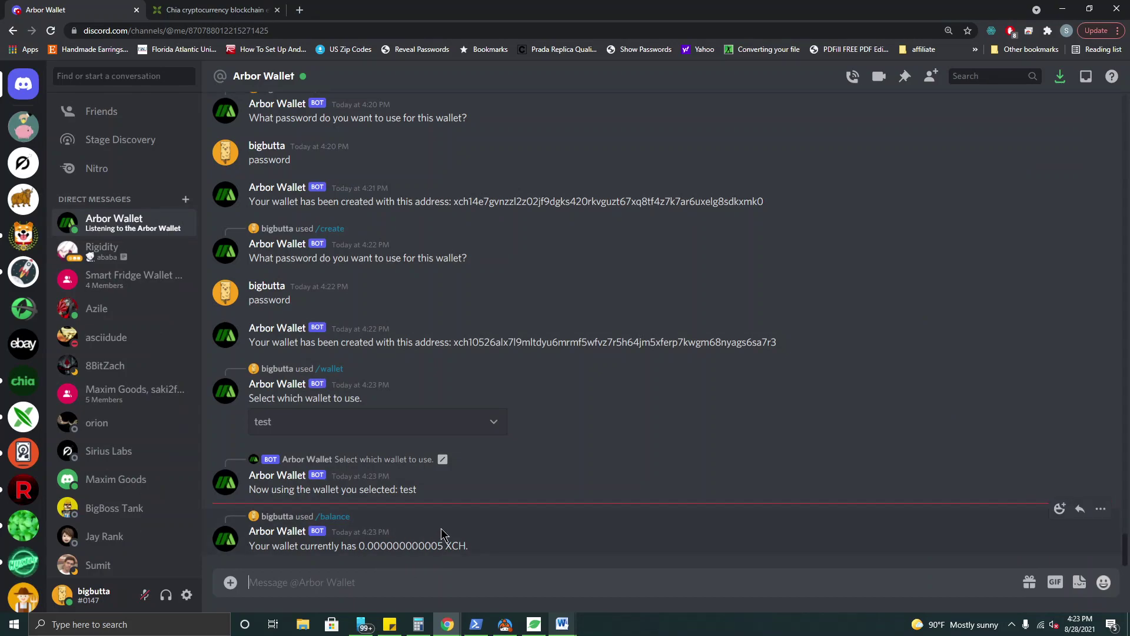
# - Copy the test wallet's address and search it on Chia Explorer to see its 0.000000000005 XCH
pyautogui.doubleClick(585, 203)
pyautogui.rightClick(585, 204)
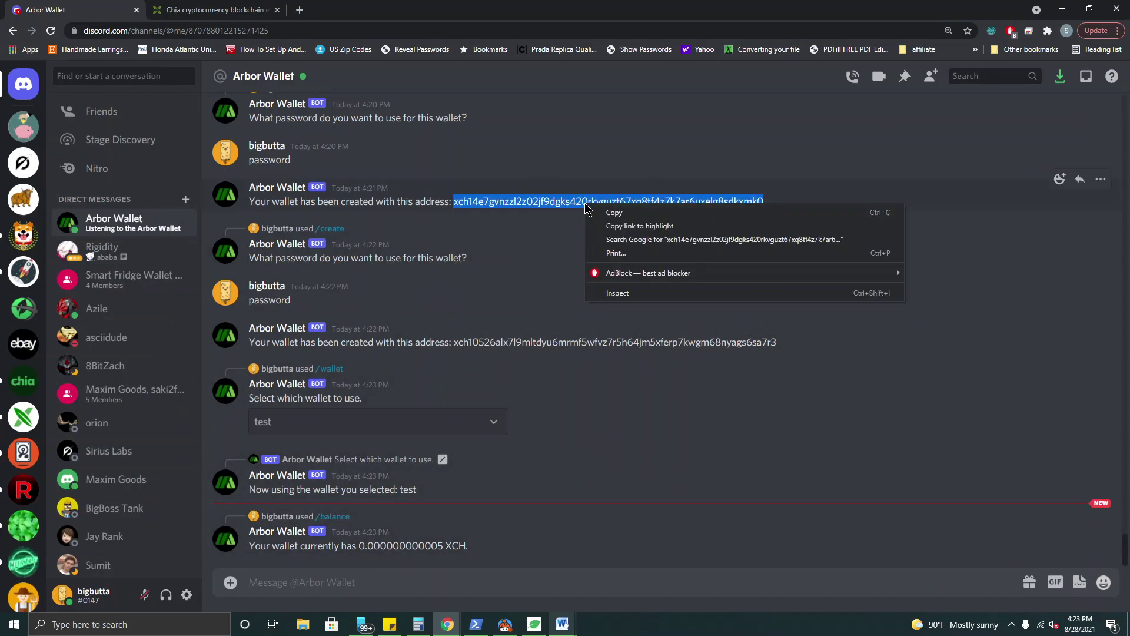
pyautogui.click(598, 210)
pyautogui.click(191, 10)
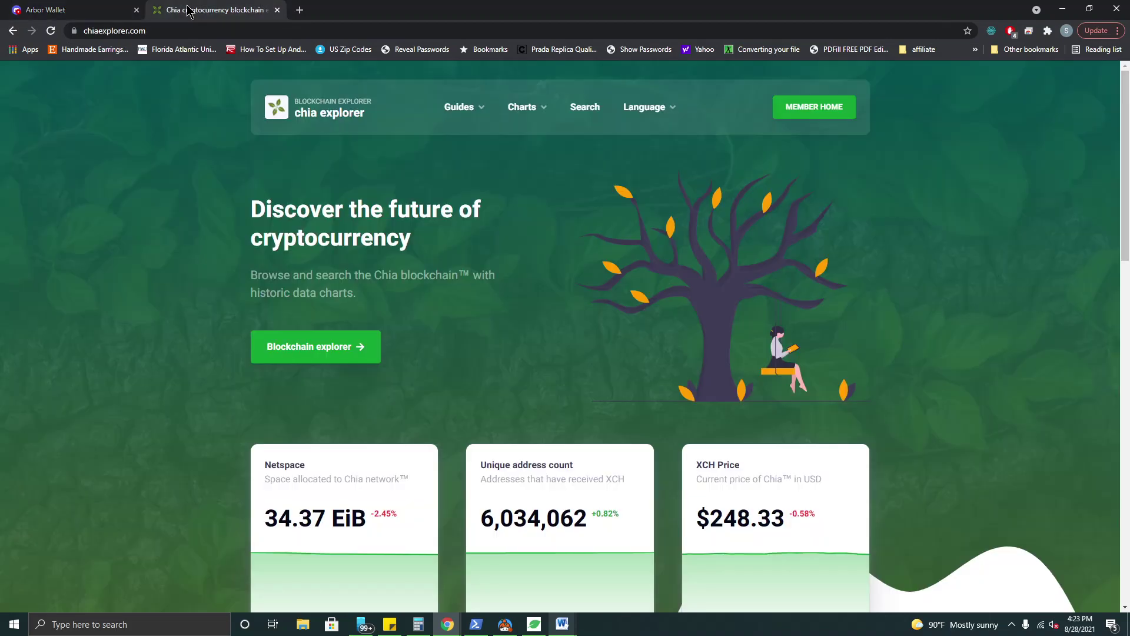
pyautogui.click(588, 109)
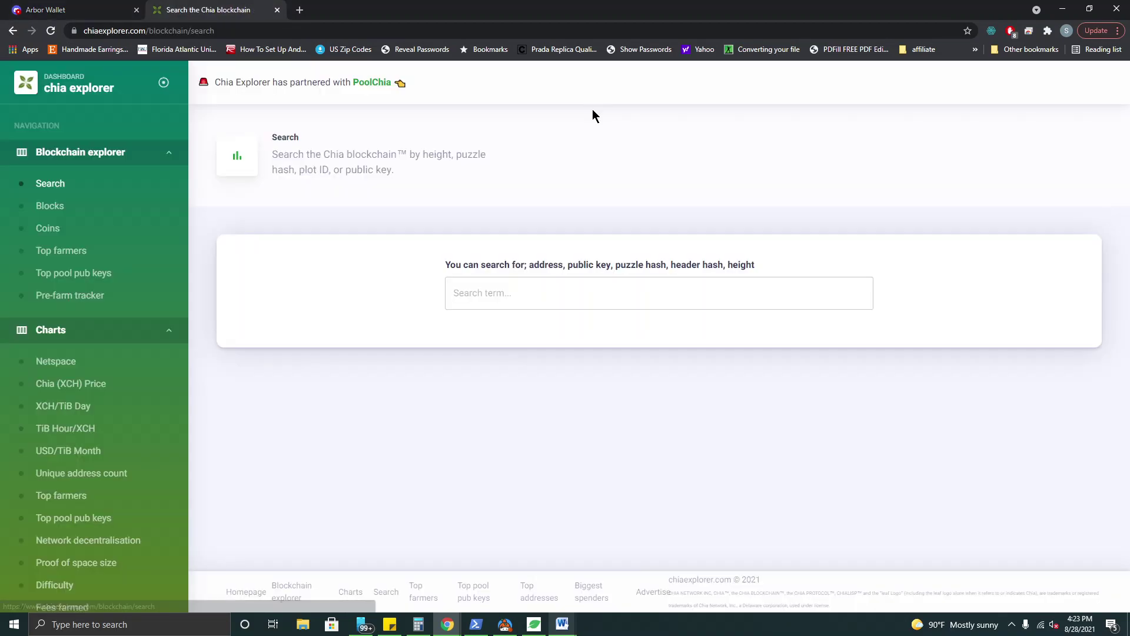
pyautogui.click(552, 294)
pyautogui.hotkey('ctrl', 'v')
pyautogui.press('Return')
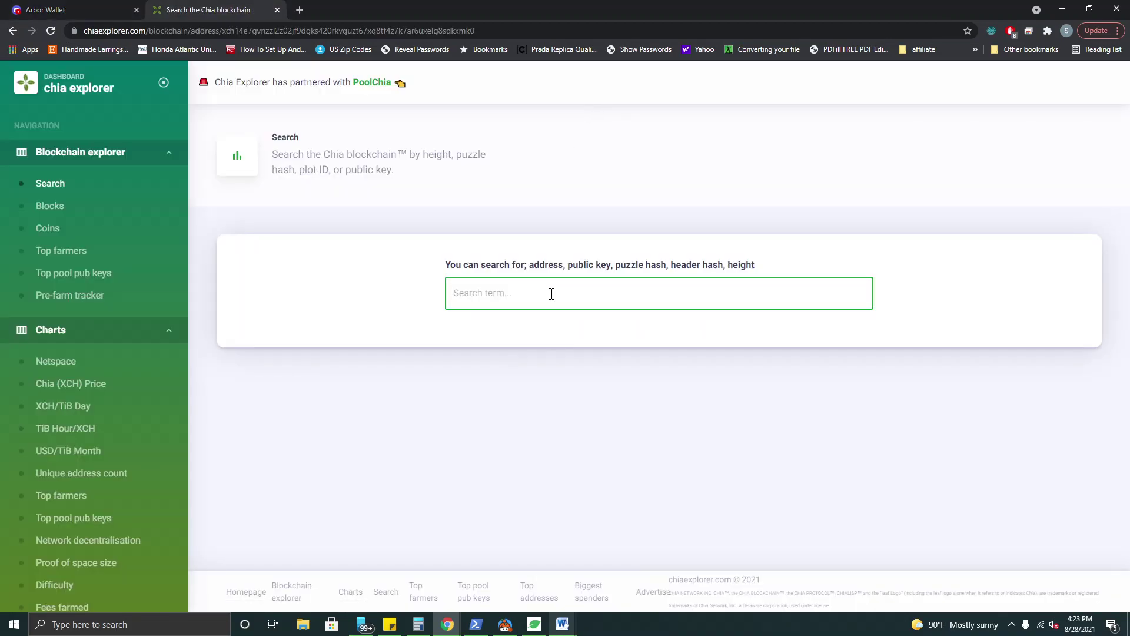
pyautogui.scroll(-2, 669, 330)
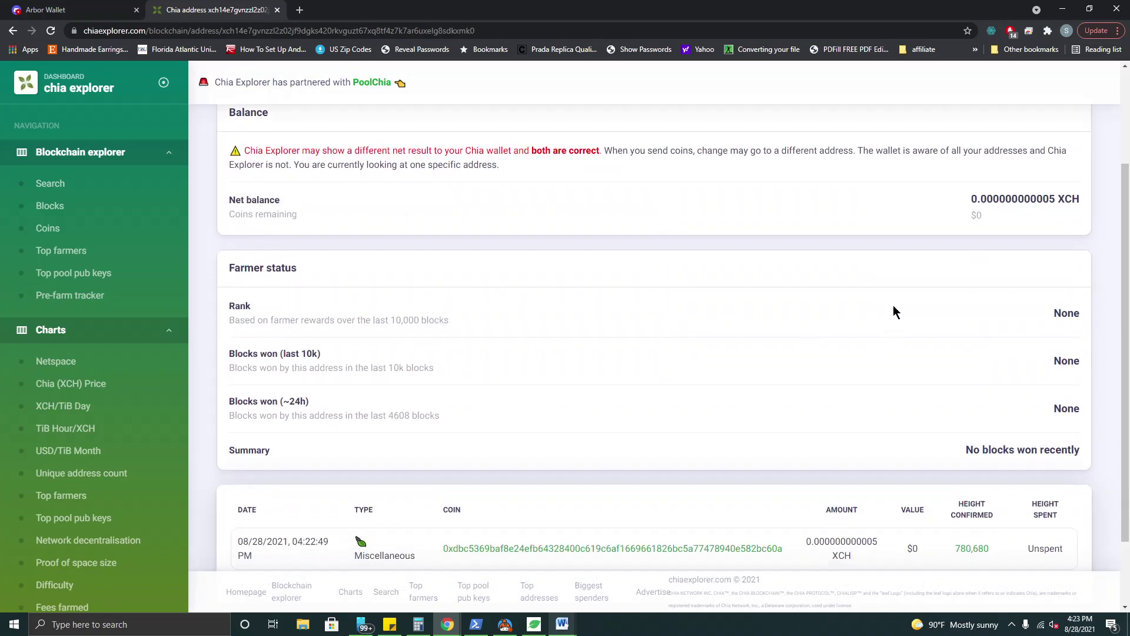
pyautogui.scroll(-2, 657, 322)
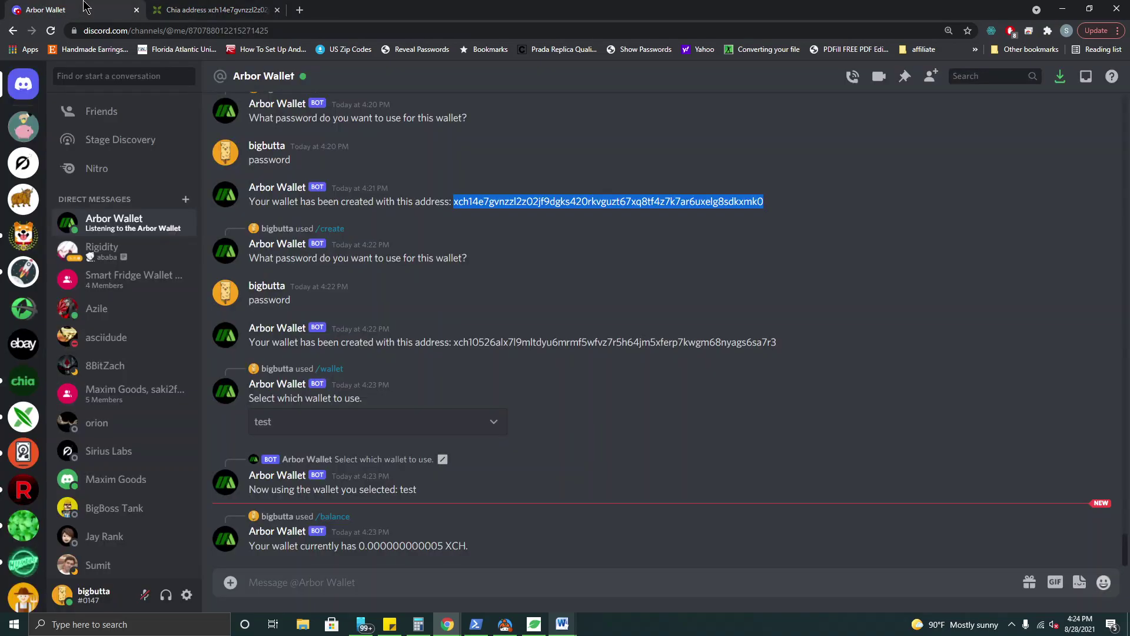
# - Run /transactions to see the 0.000000000005 XCH received August 28, 2021, and its sender address
pyautogui.click(76, 9)
pyautogui.click(413, 573)
pyautogui.write('/tra')
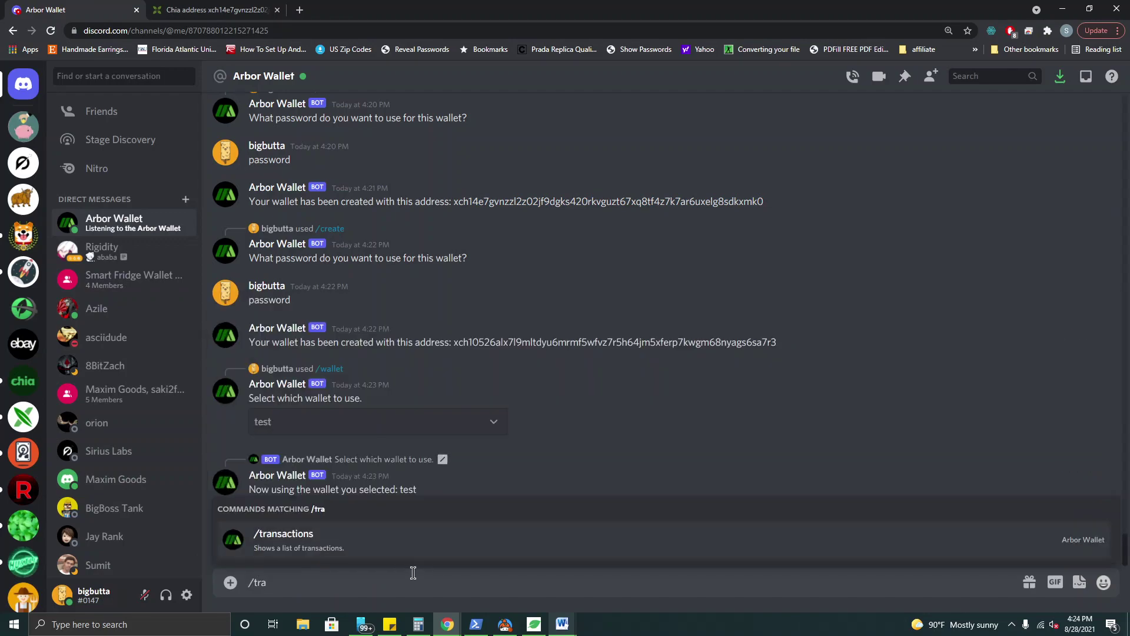
pyautogui.press('Return')
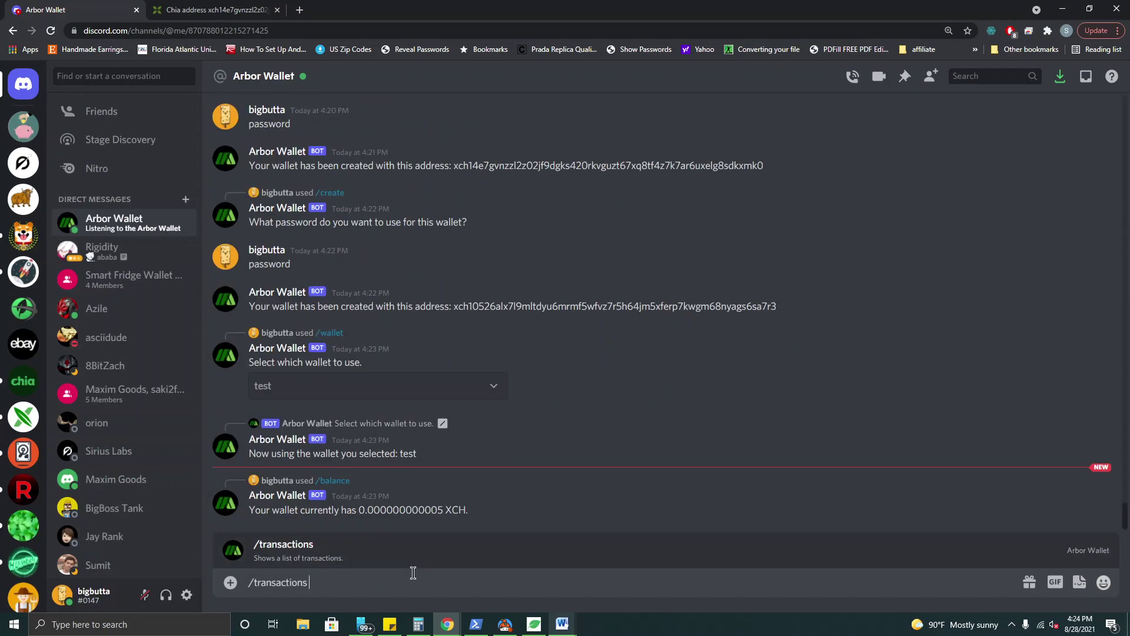
pyautogui.press('Return')
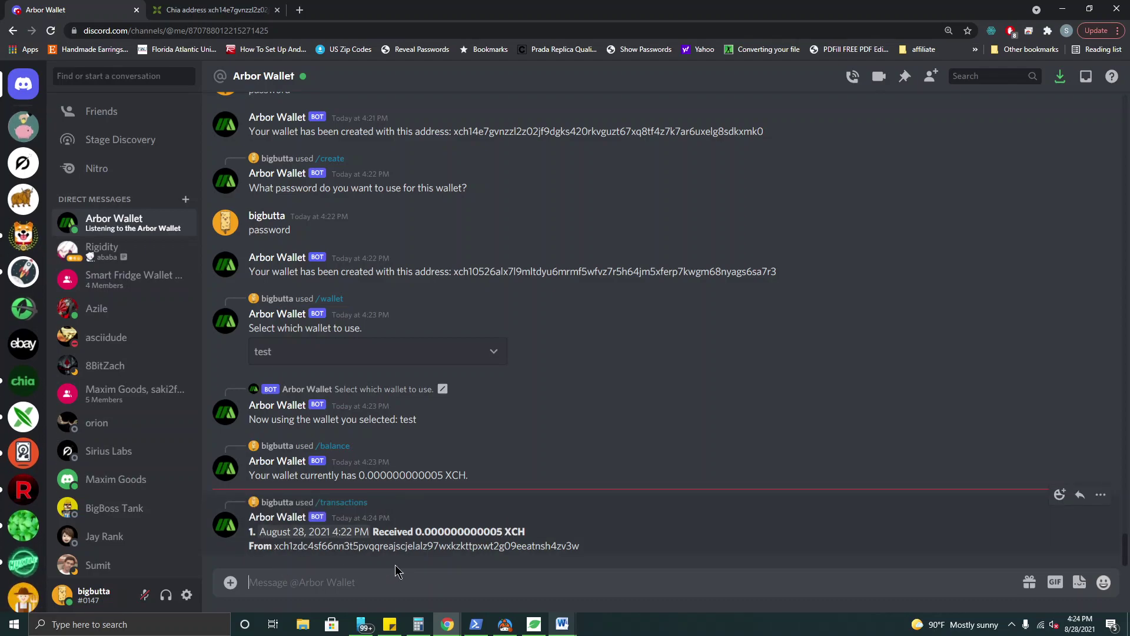
pyautogui.moveTo(276, 551); pyautogui.dragTo(498, 549)
pyautogui.click(498, 567)
# - Switch the bot to wallet test2 and run /balance, which reports 0 XCH
pyautogui.write('/wa')
pyautogui.press('Tab')
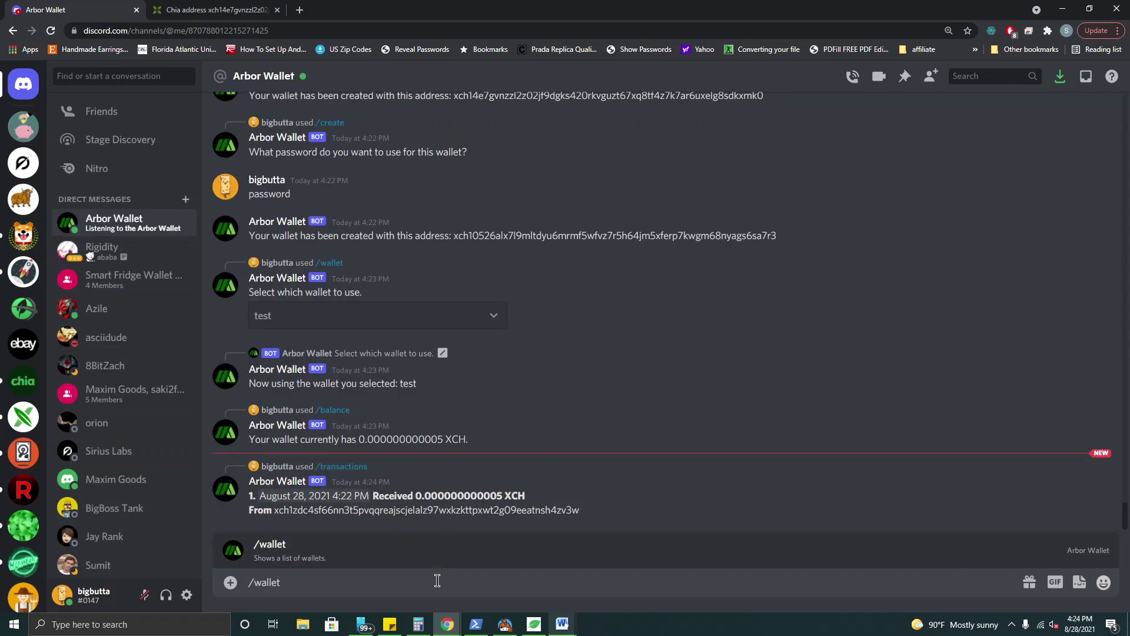
pyautogui.press('Return')
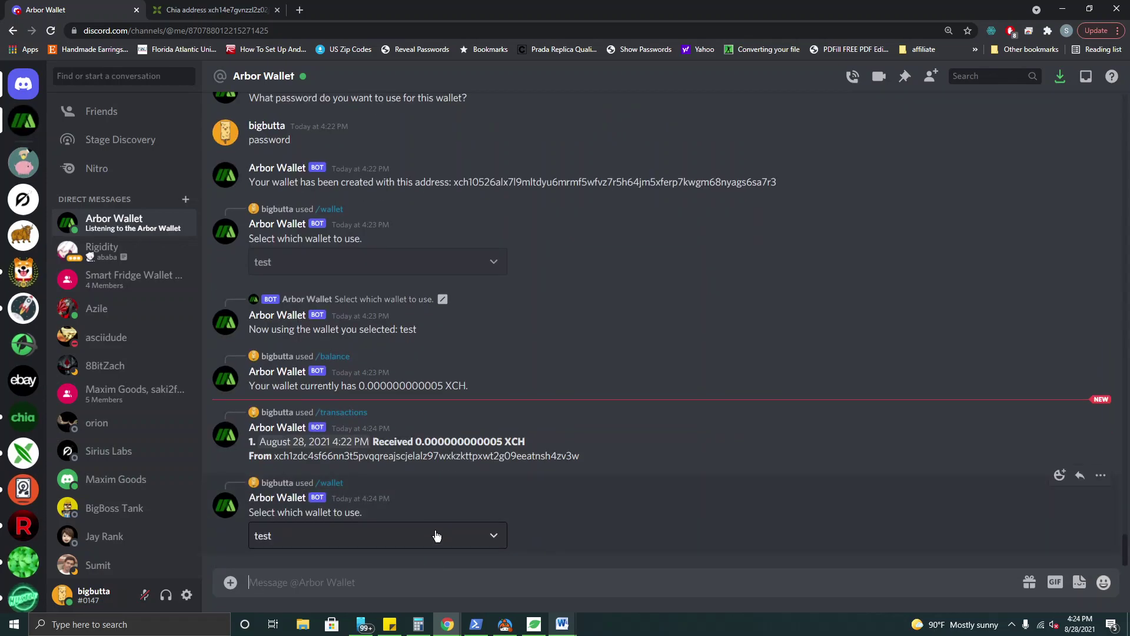
pyautogui.click(437, 535)
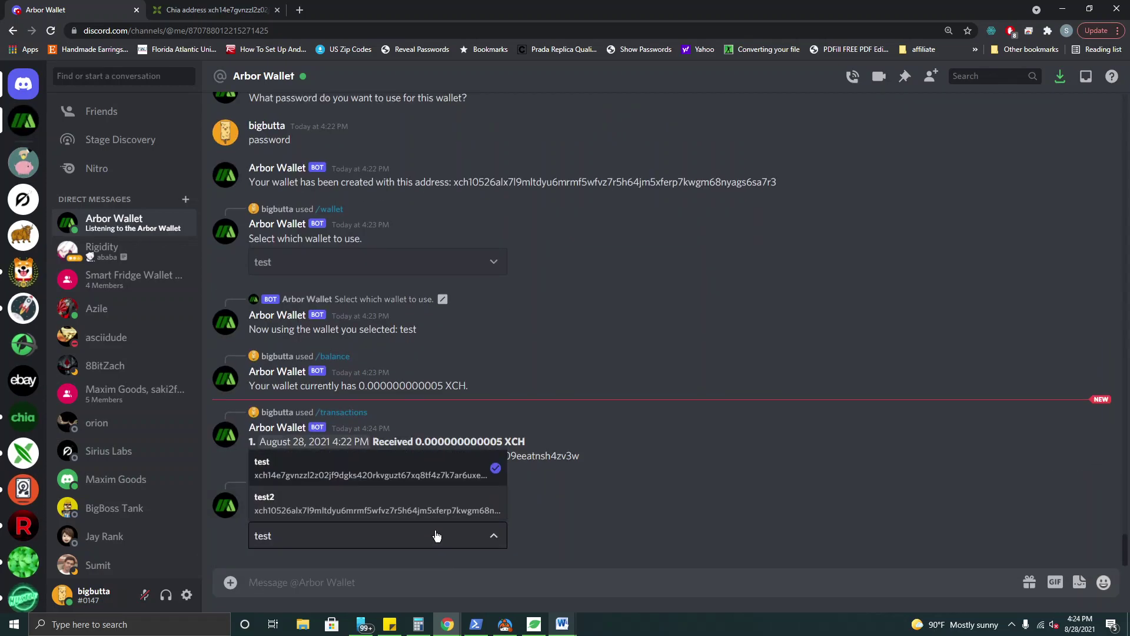
pyautogui.click(371, 510)
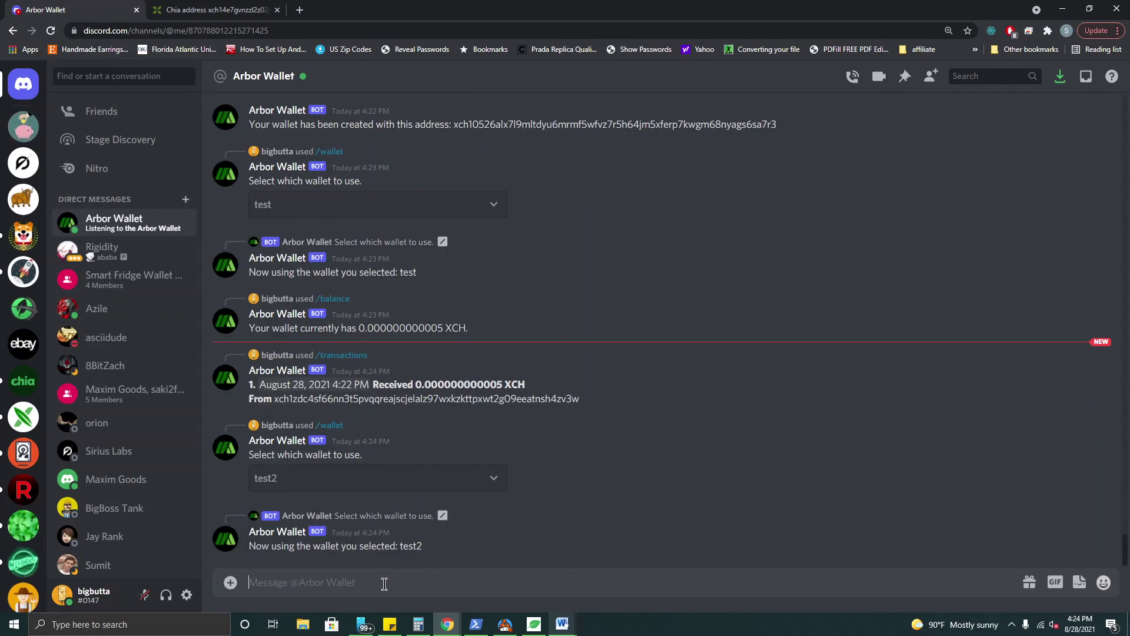
pyautogui.write('/ba')
pyautogui.press('Tab')
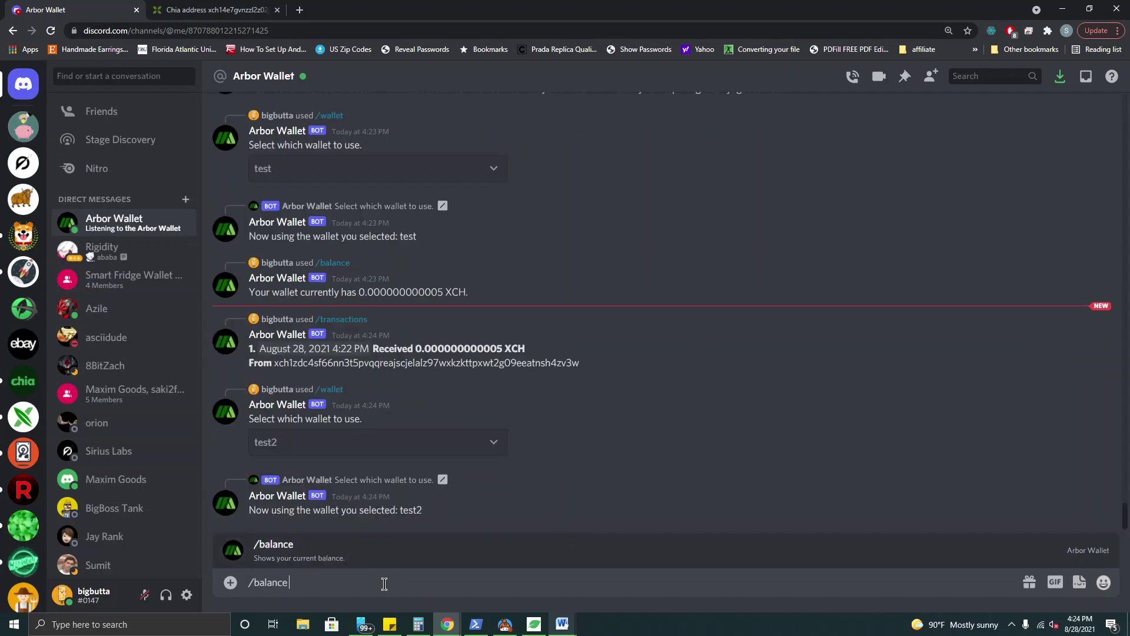
pyautogui.press('Return')
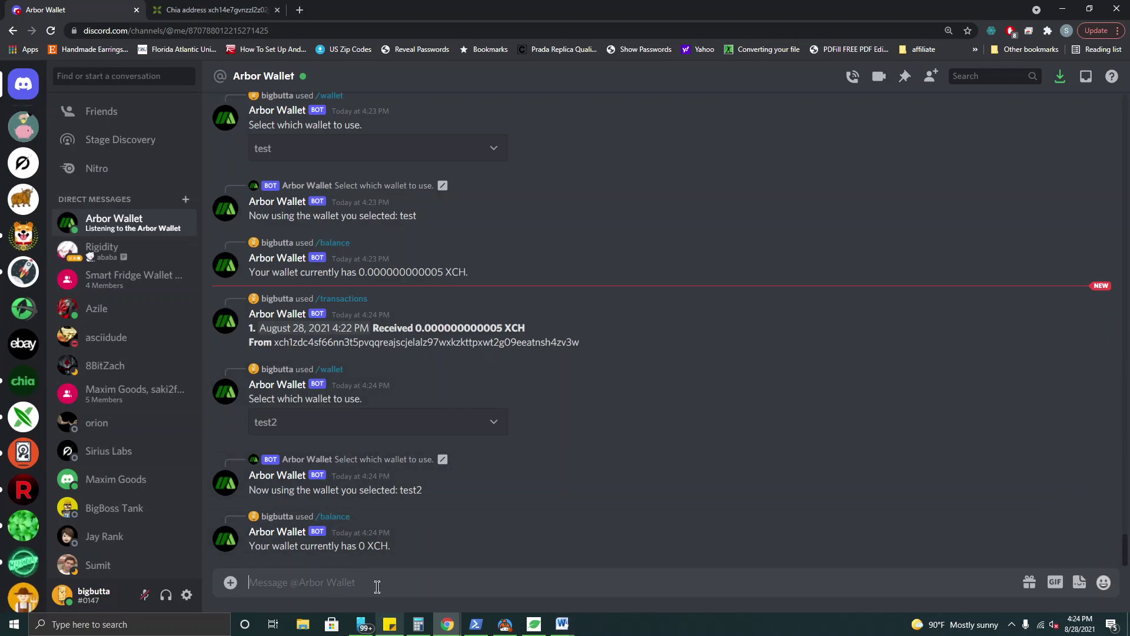
# - Run /wallet again and switch the bot back to wallet test
pyautogui.write('/wa')
pyautogui.press('Return')
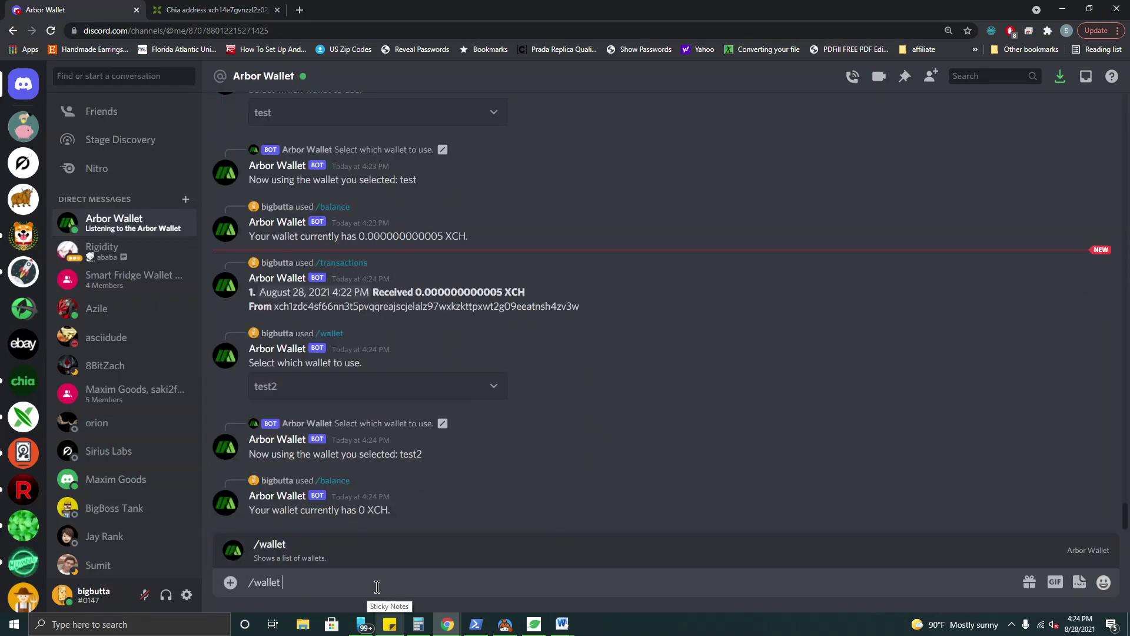
pyautogui.press('Return')
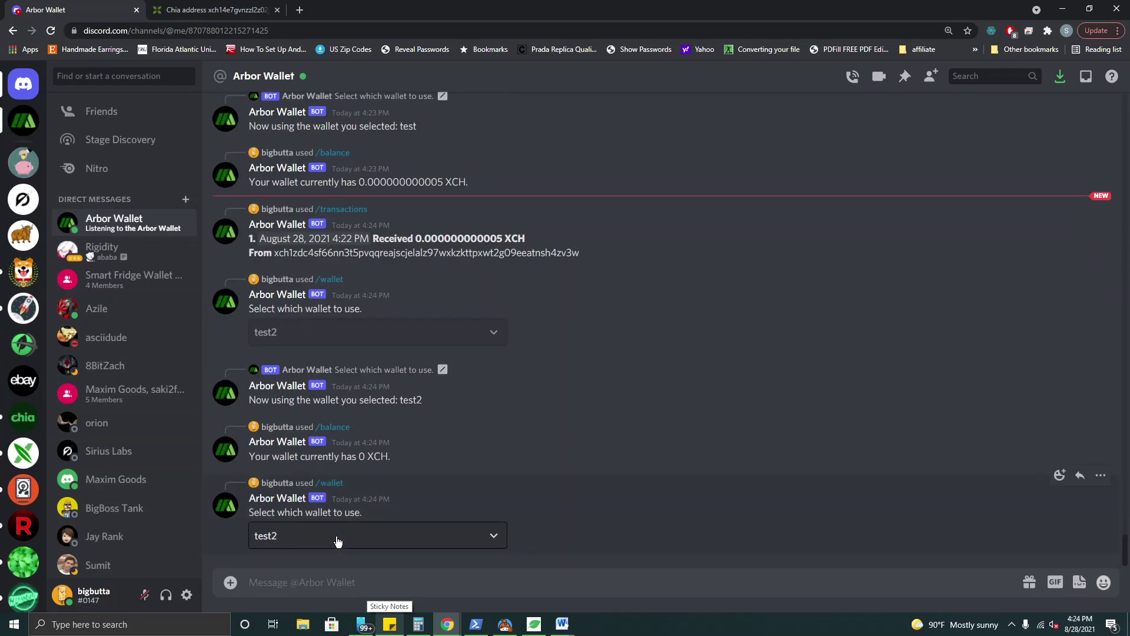
pyautogui.click(338, 541)
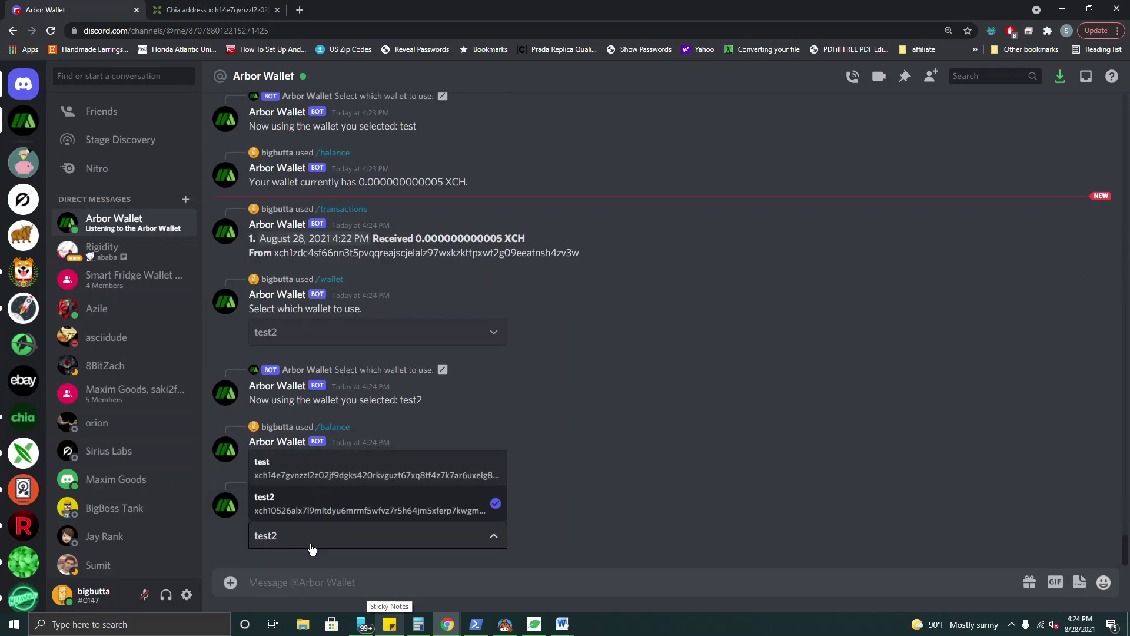
pyautogui.click(325, 474)
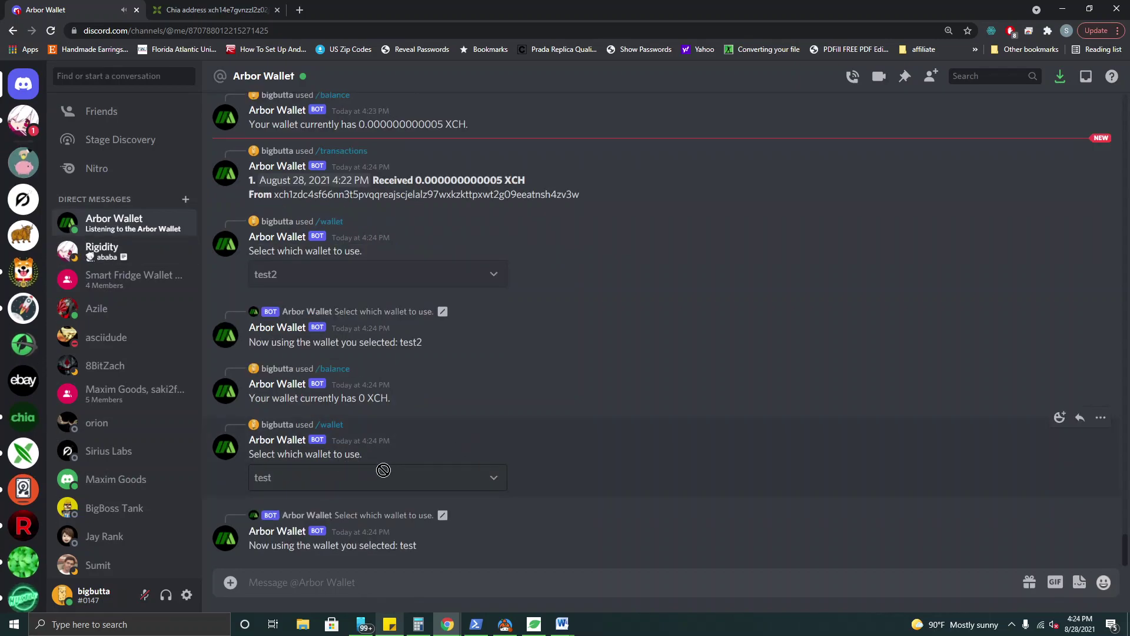
# - Copy the second wallet's (test2) address from the Arbor Wallet chat
pyautogui.scroll(3, 389, 501)
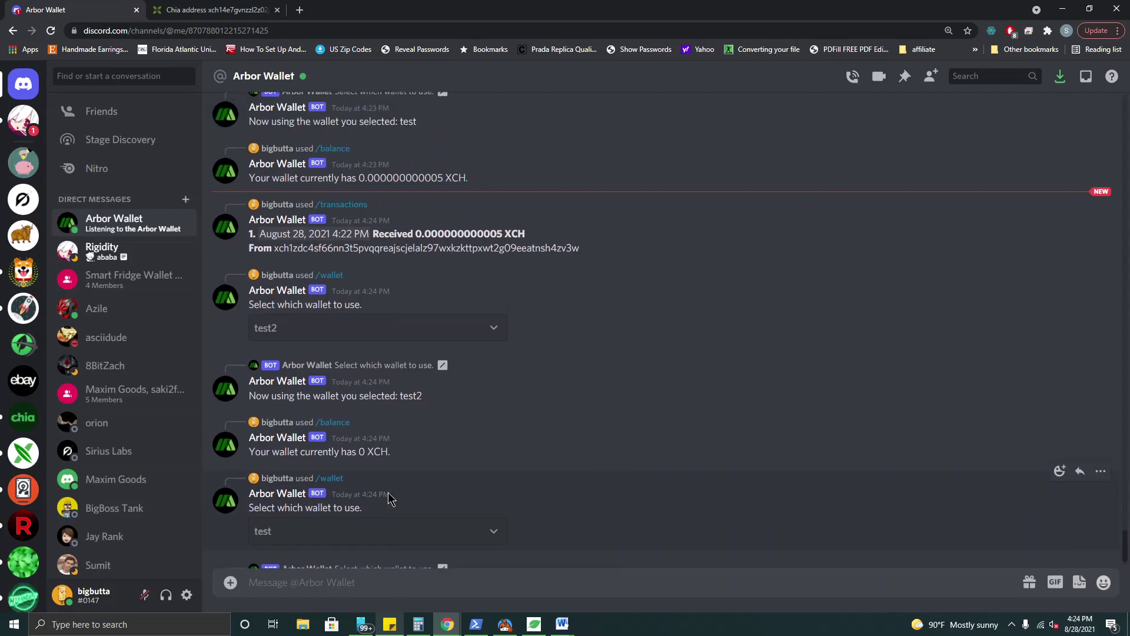
pyautogui.scroll(1, 388, 498)
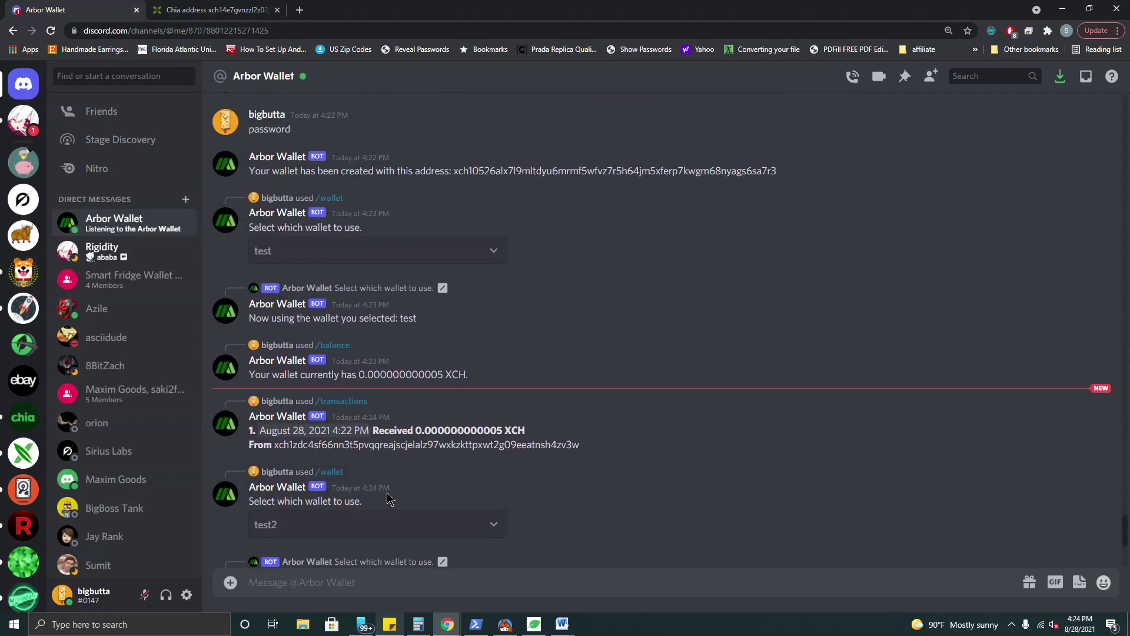
pyautogui.scroll(3, 385, 498)
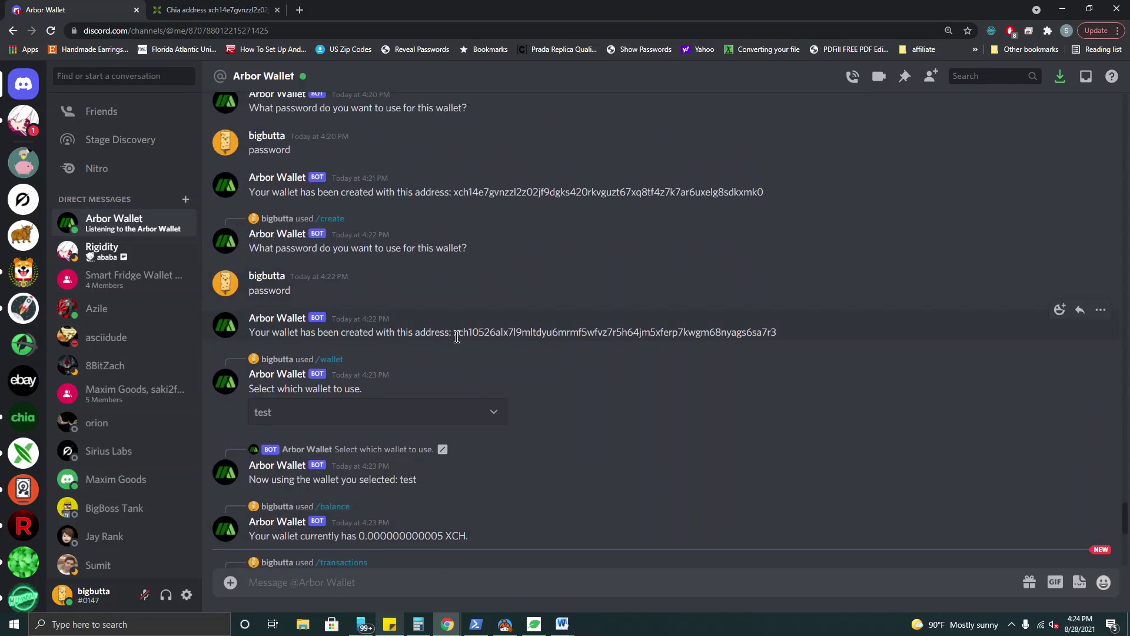
pyautogui.moveTo(459, 333); pyautogui.dragTo(786, 339)
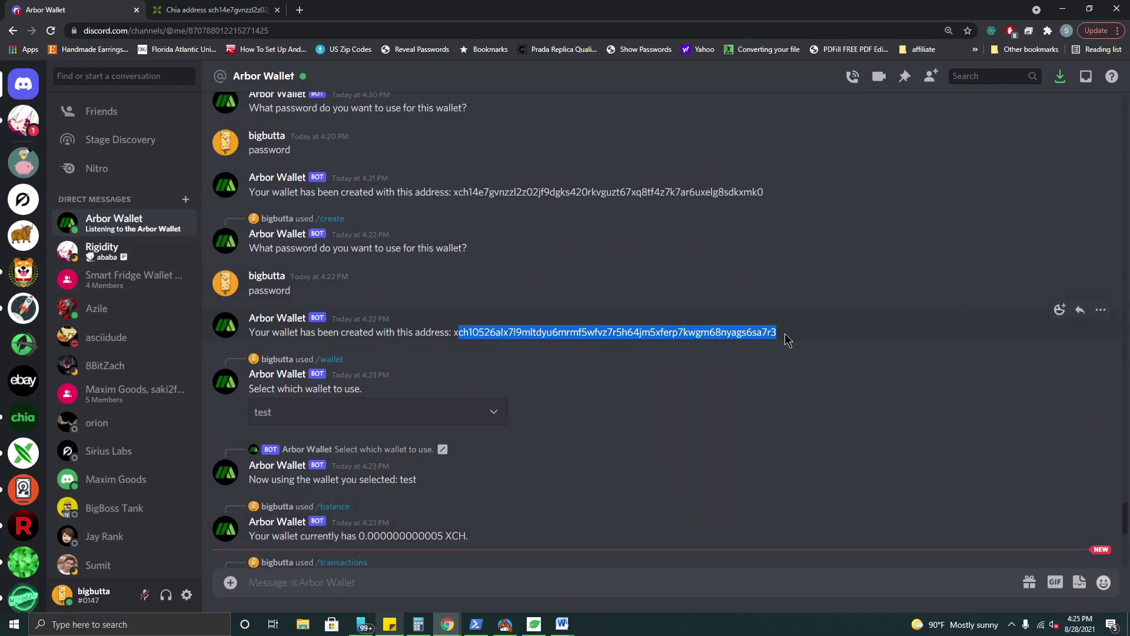
pyautogui.doubleClick(725, 332)
pyautogui.rightClick(725, 335)
pyautogui.click(749, 345)
# - Search that address in Chia Explorer, which shows no coins yet, then return to Discord
pyautogui.click(175, 8)
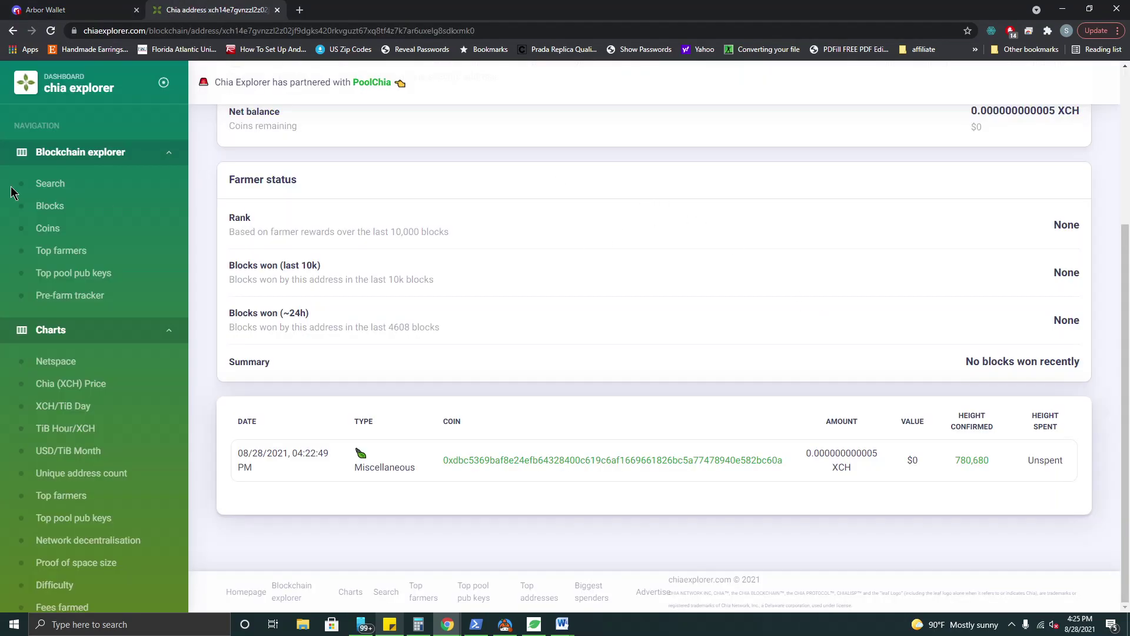
pyautogui.click(43, 185)
pyautogui.click(616, 286)
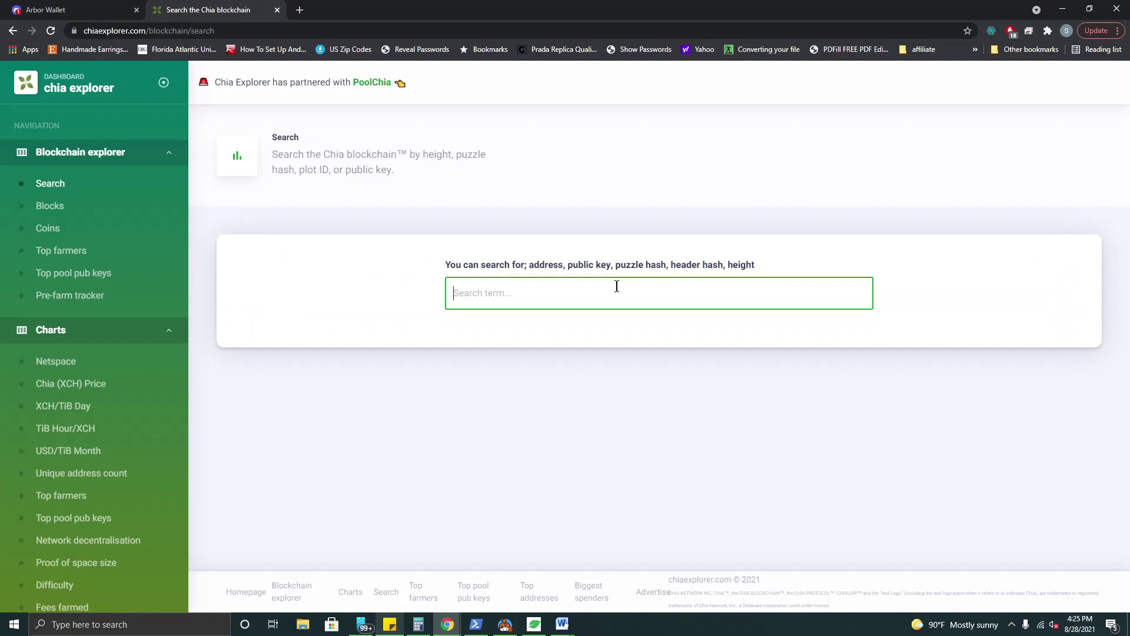
pyautogui.hotkey('ctrl', 'v')
pyautogui.press('Return')
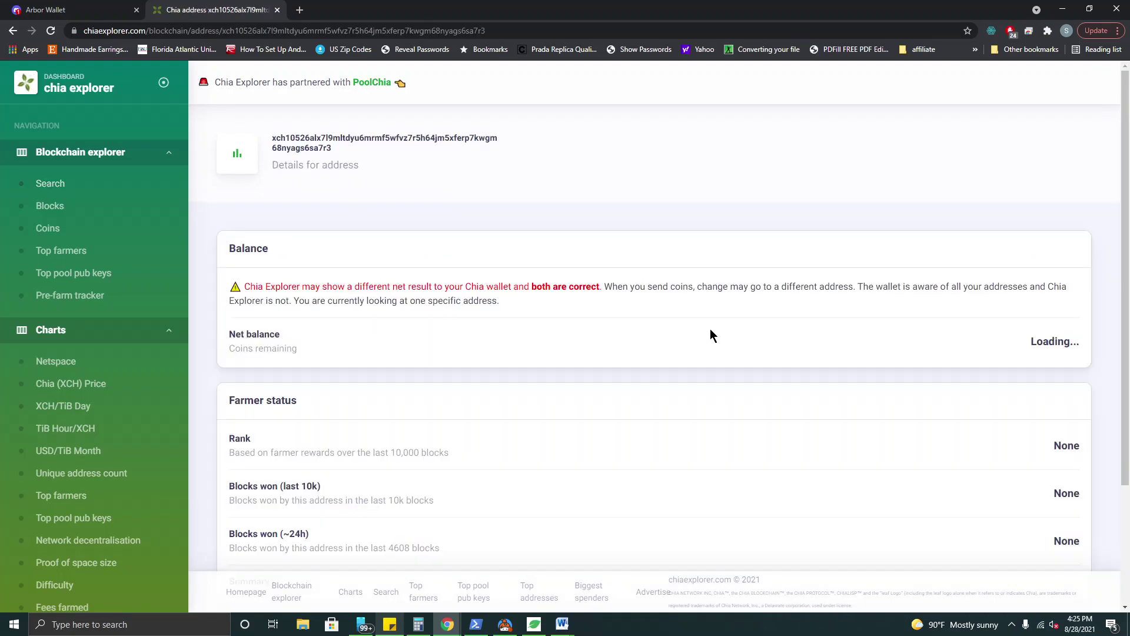
pyautogui.scroll(-2, 712, 333)
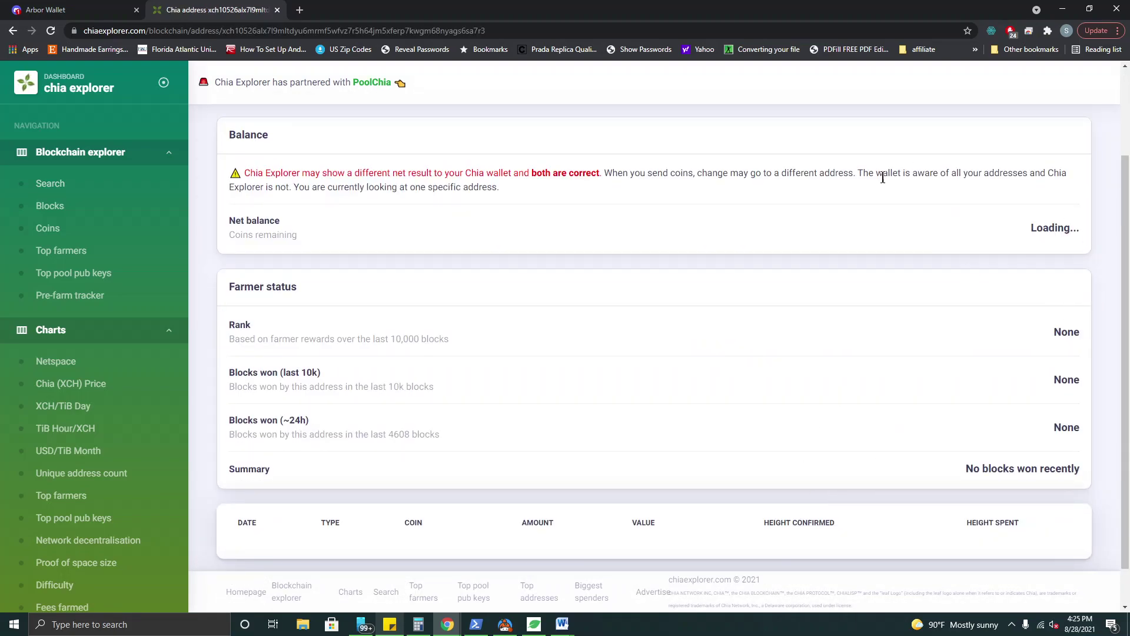
pyautogui.click(76, 8)
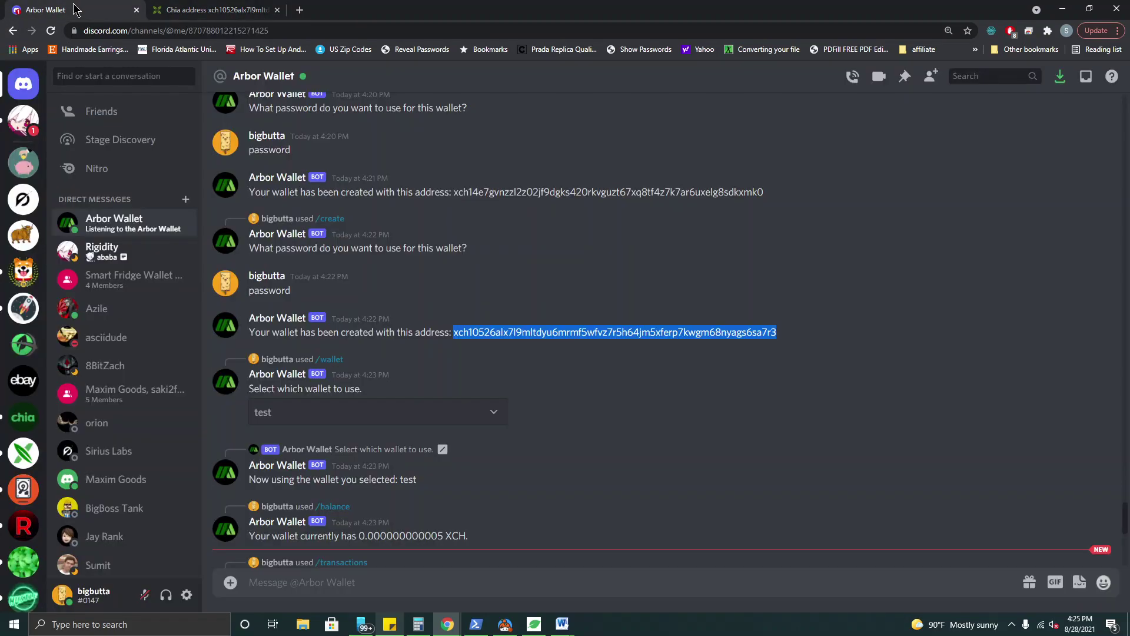
pyautogui.scroll(-7, 447, 506)
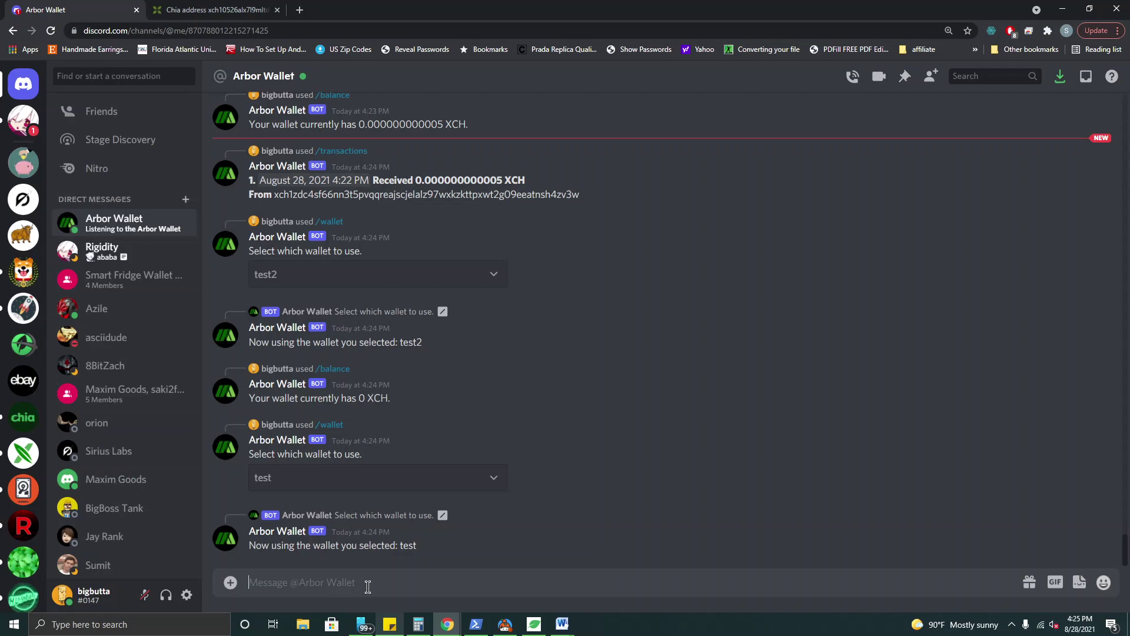
# - Send .000000000002 XCH to the second wallet's address with /send, confirming with the wallet password
pyautogui.write('/')
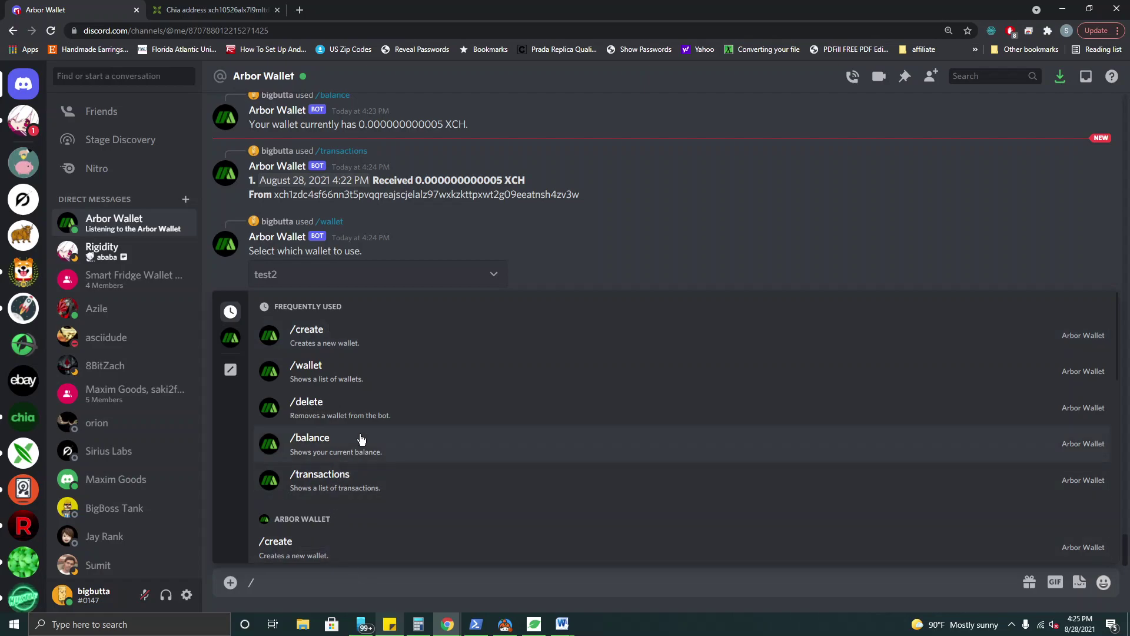
pyautogui.scroll(-4, 361, 440)
pyautogui.scroll(-3, 362, 440)
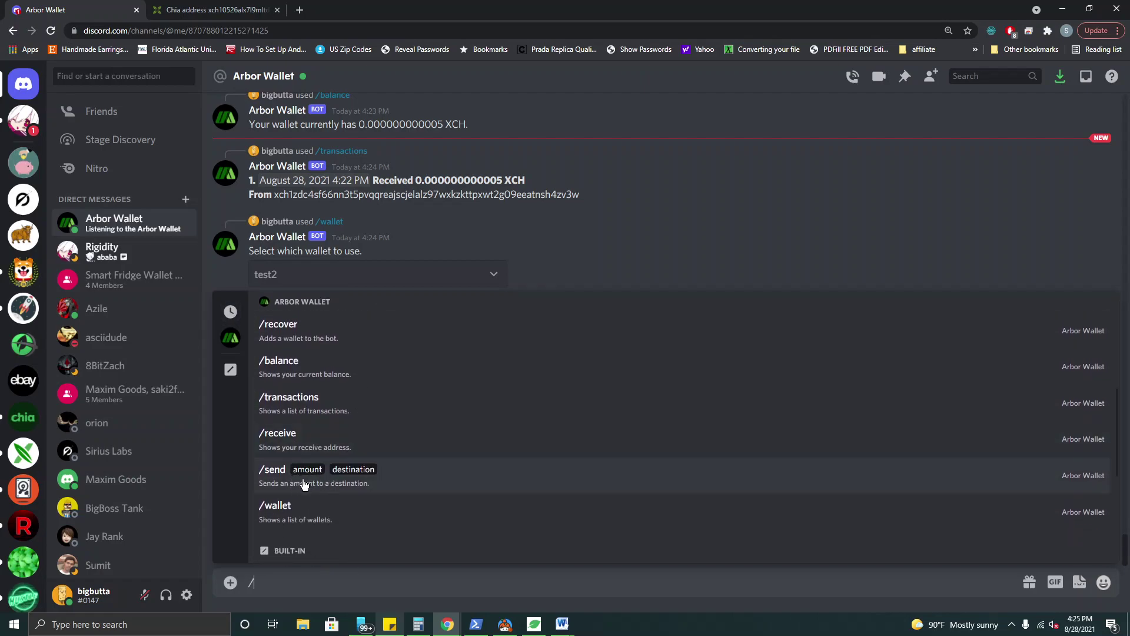
pyautogui.click(270, 480)
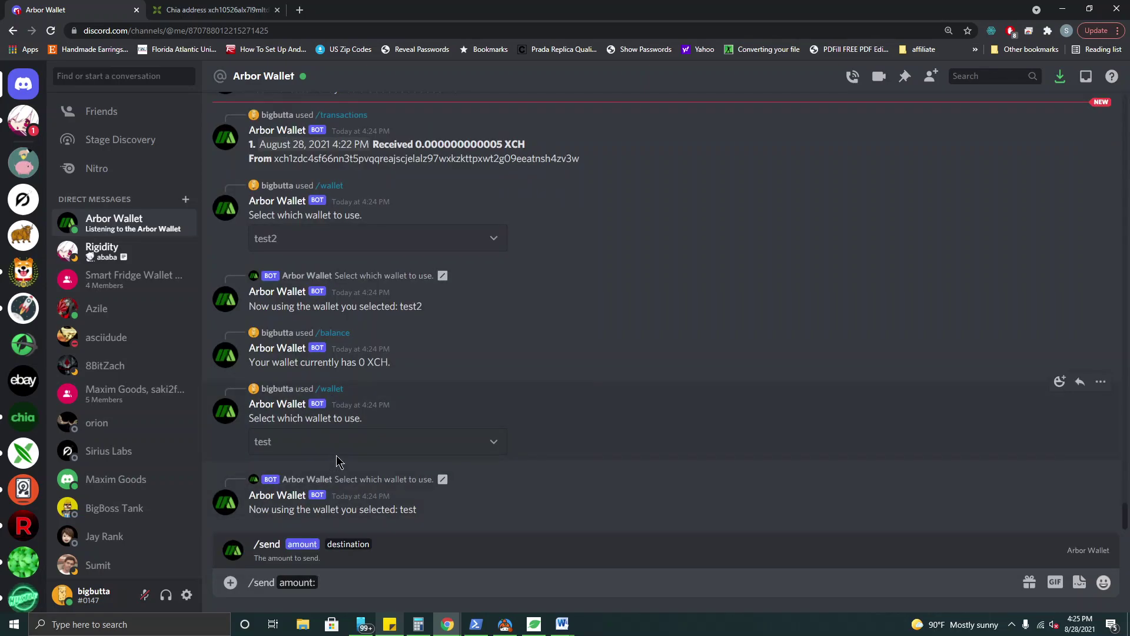
pyautogui.write('.000000000002')
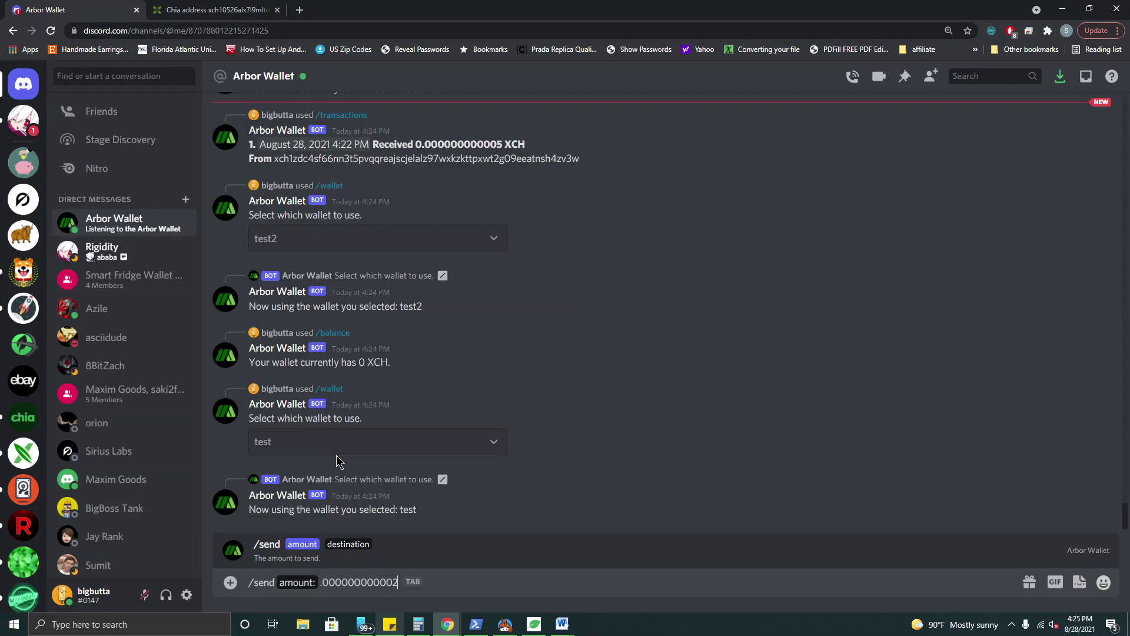
pyautogui.press('Tab')
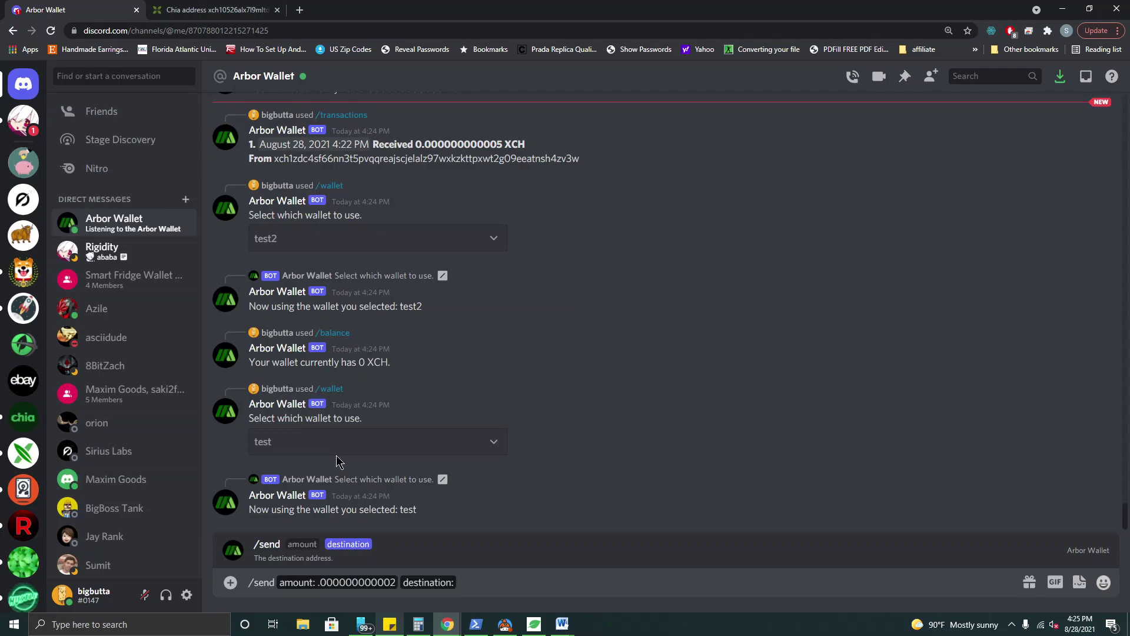
pyautogui.hotkey('ctrl', 'v')
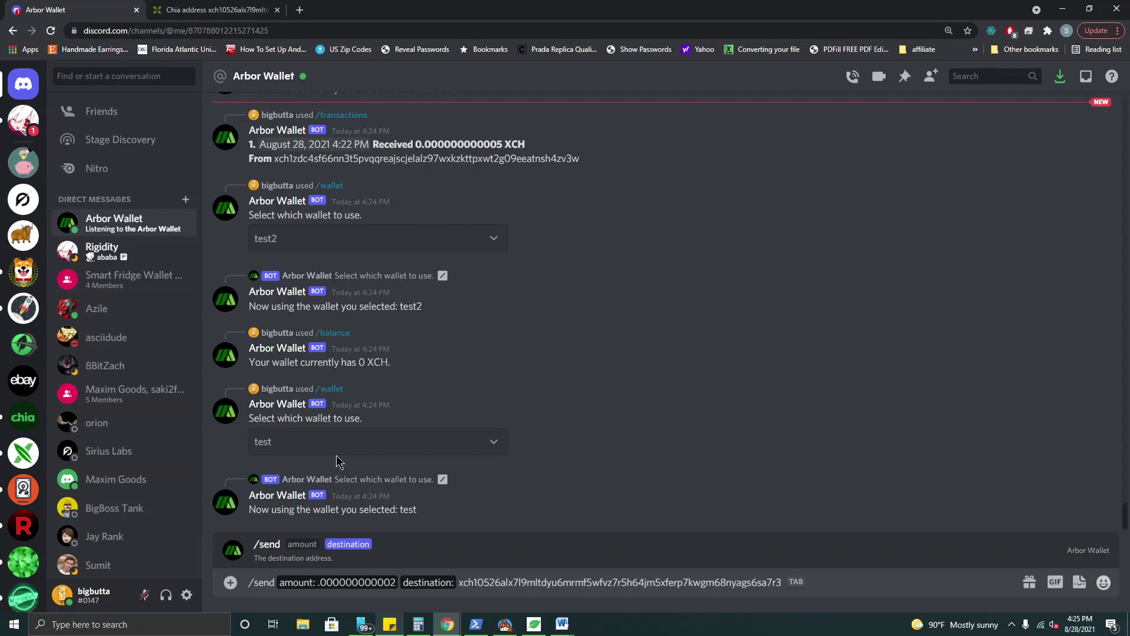
pyautogui.press('Return')
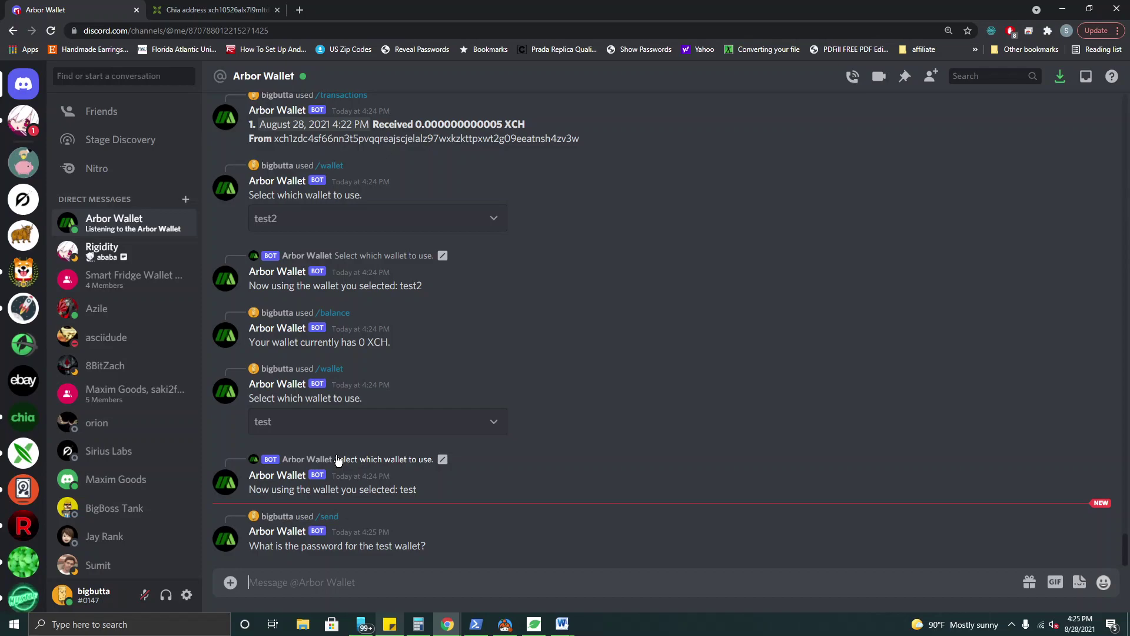
pyautogui.write('password')
pyautogui.press('Return')
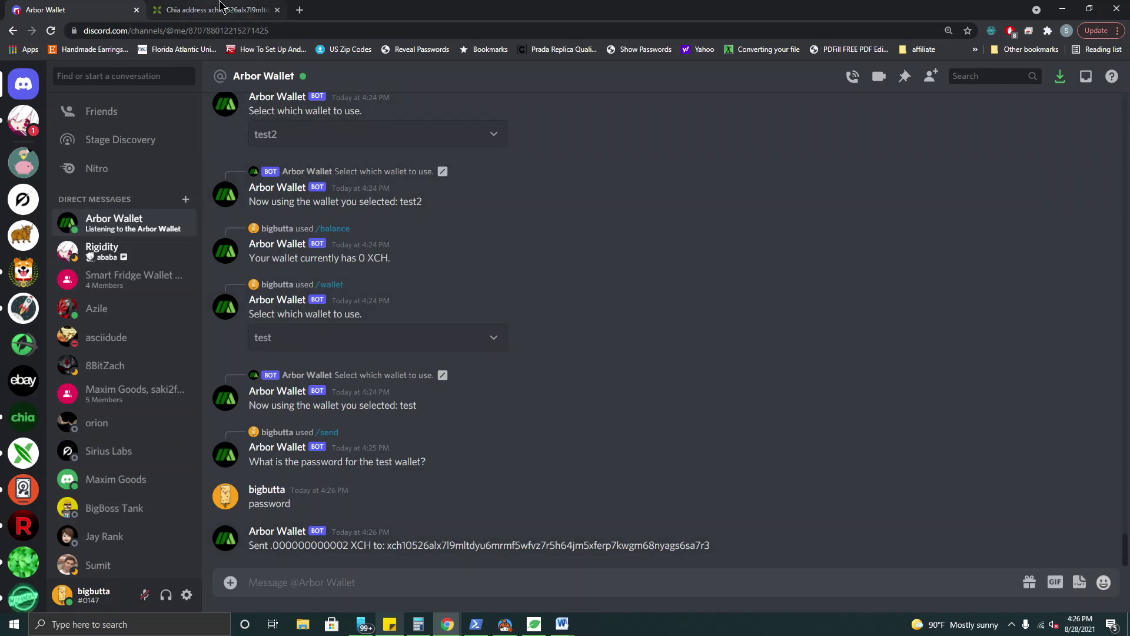
# - Search the recipient address in Chia Explorer, then go back to the Discord chat
pyautogui.click(239, 11)
pyautogui.click(83, 183)
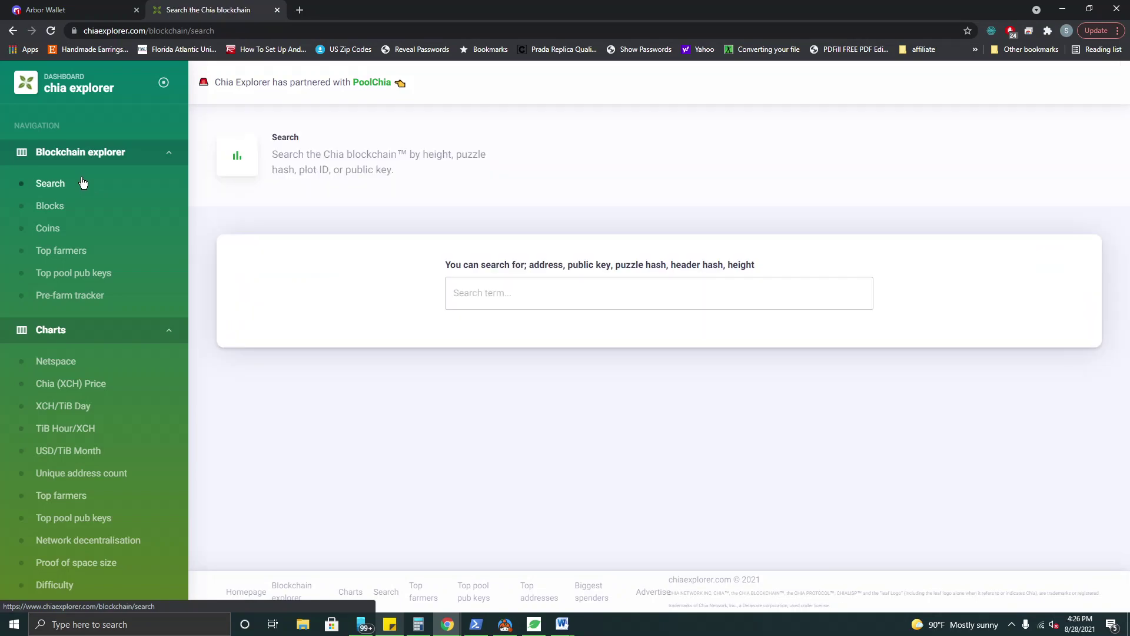
pyautogui.click(505, 289)
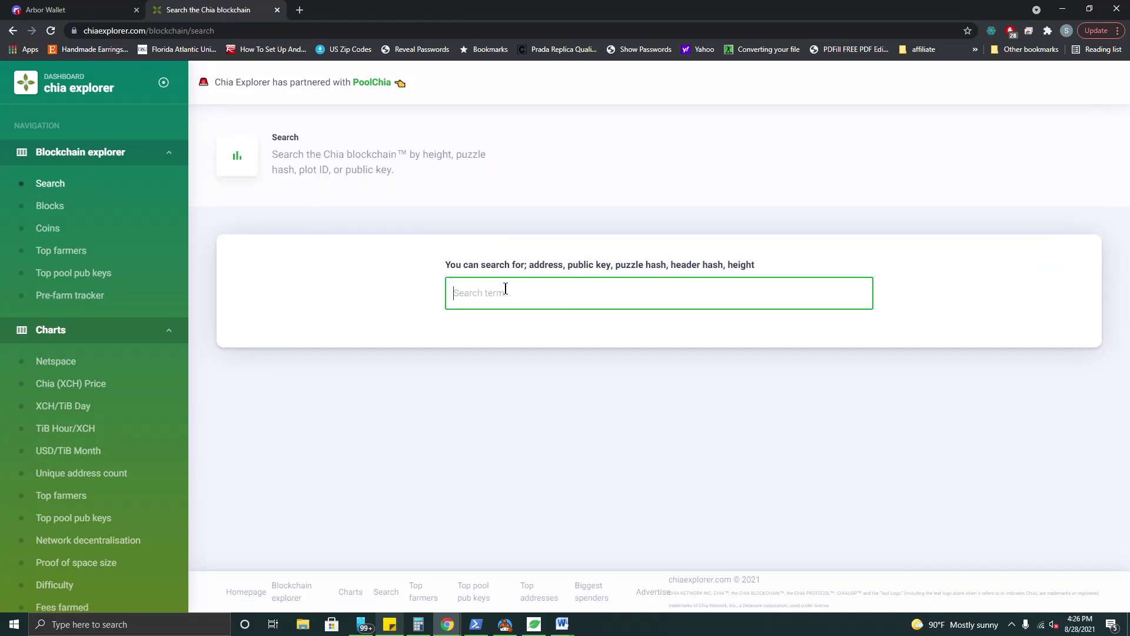
pyautogui.write('xch10526alx7l9mltdyu6mrmf5wfvz7r5h64jm5xferp7kwgm68nyags6sa7r3')
pyautogui.press('Return')
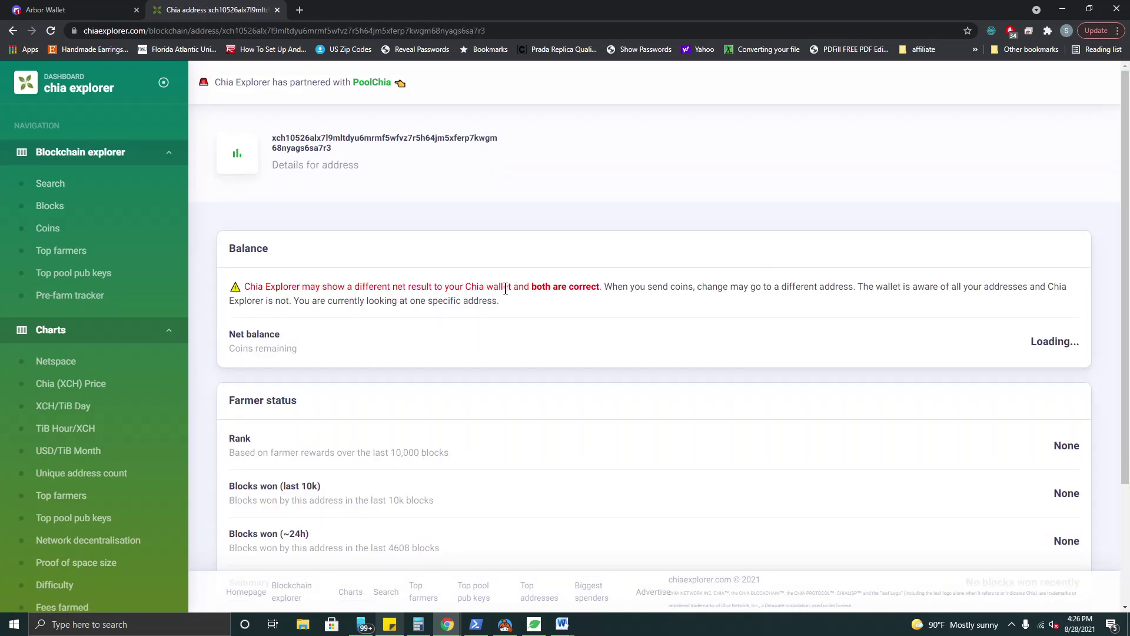
pyautogui.hotkey('ctrl', 'Tab')
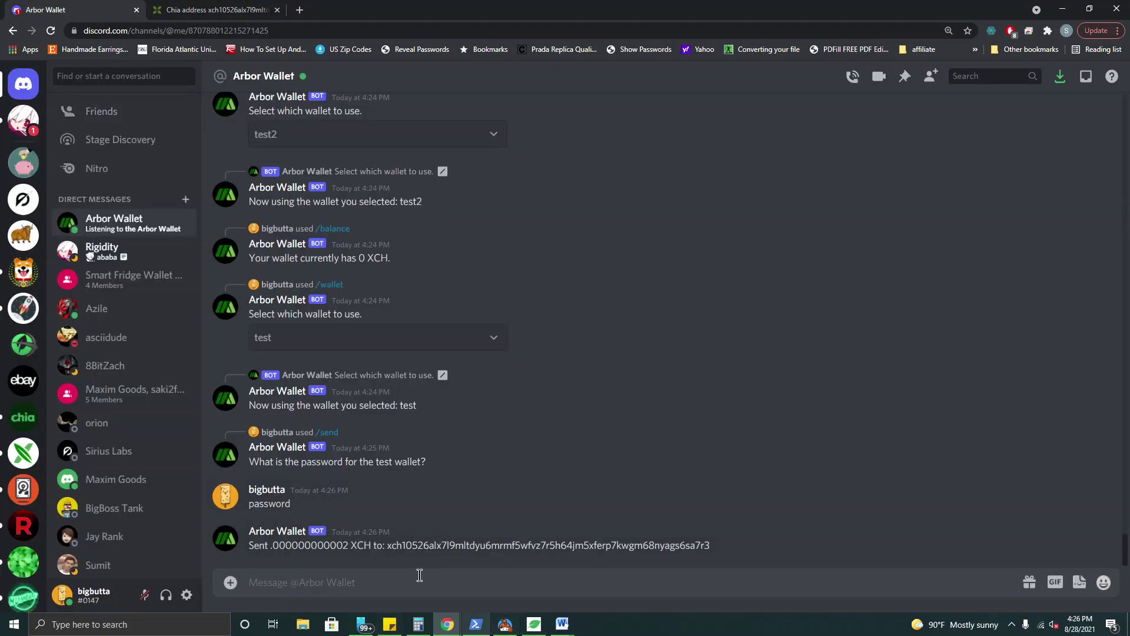
pyautogui.write('/')
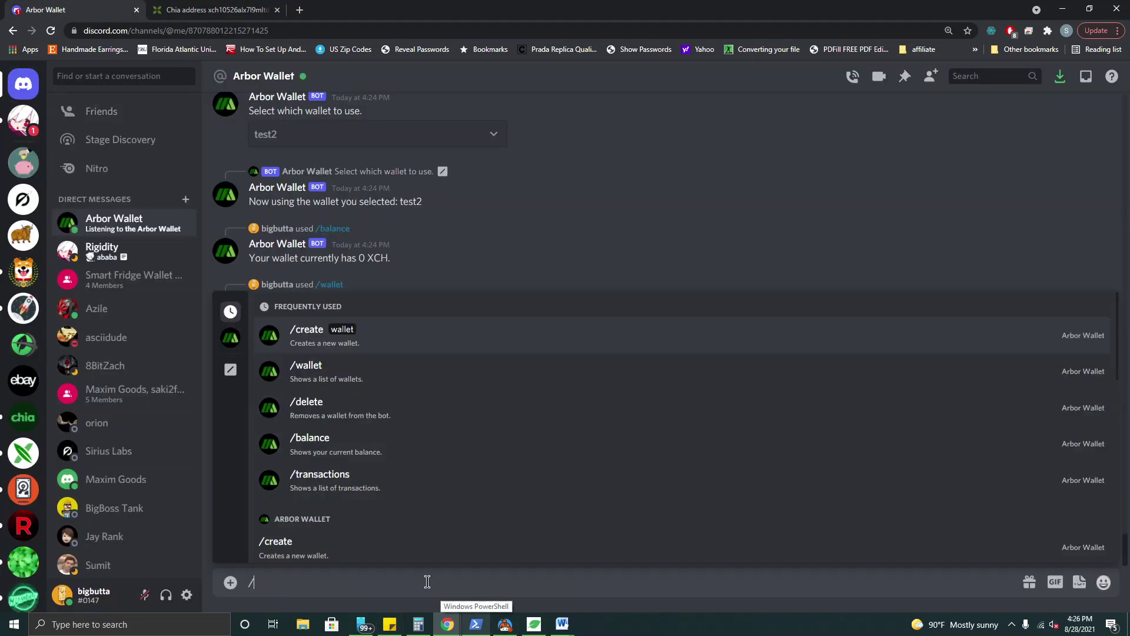
pyautogui.scroll(-2, 422, 409)
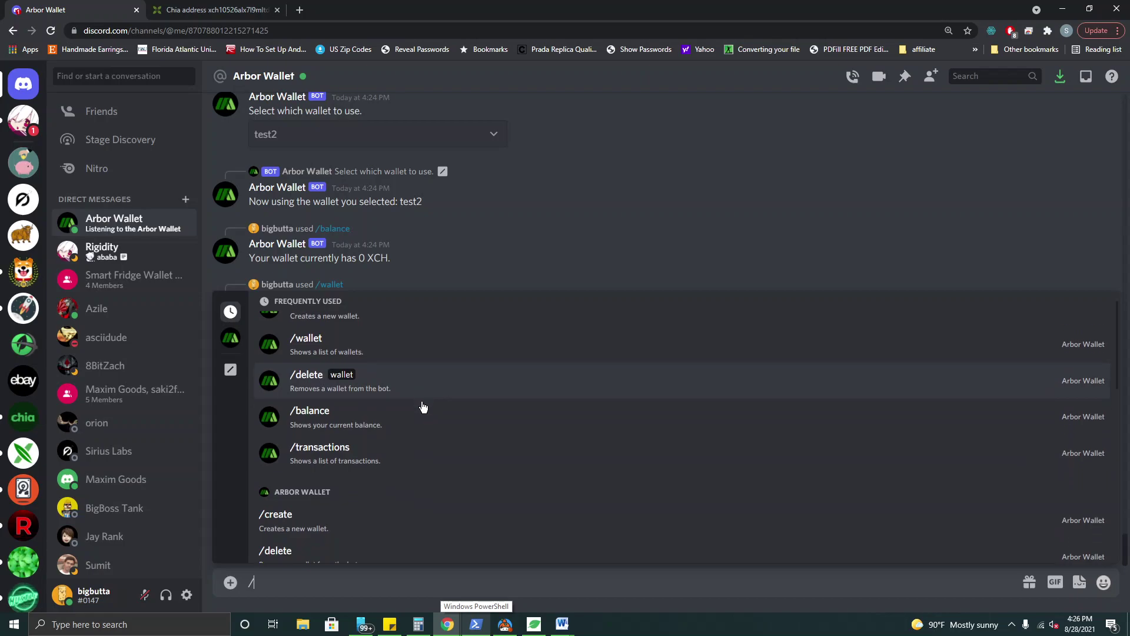
pyautogui.scroll(-1, 422, 409)
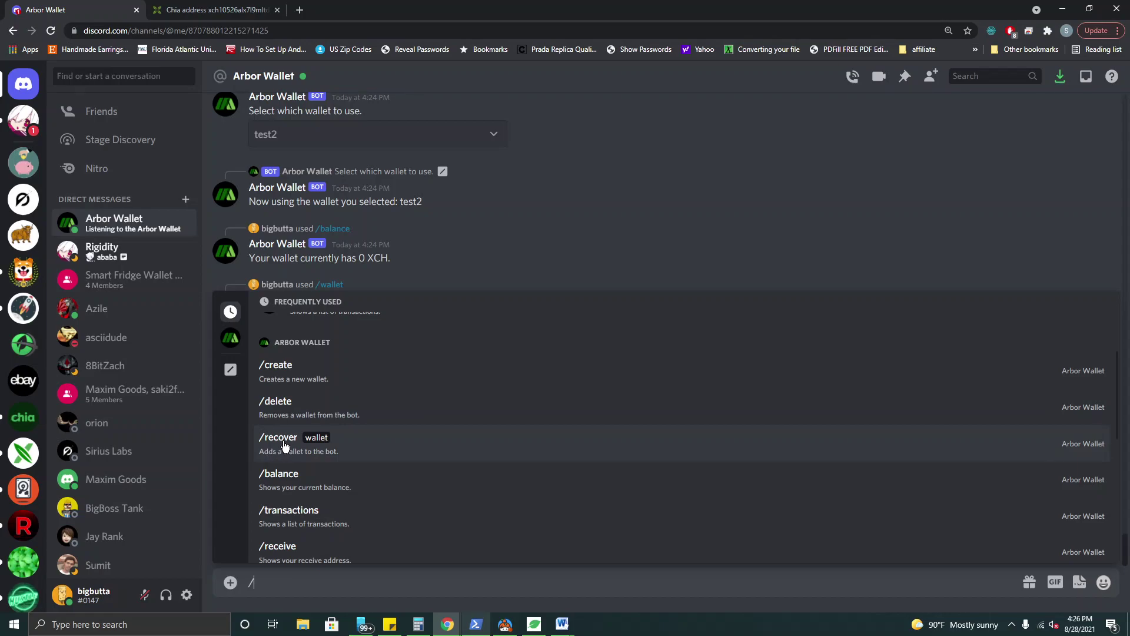
pyautogui.scroll(-1, 345, 455)
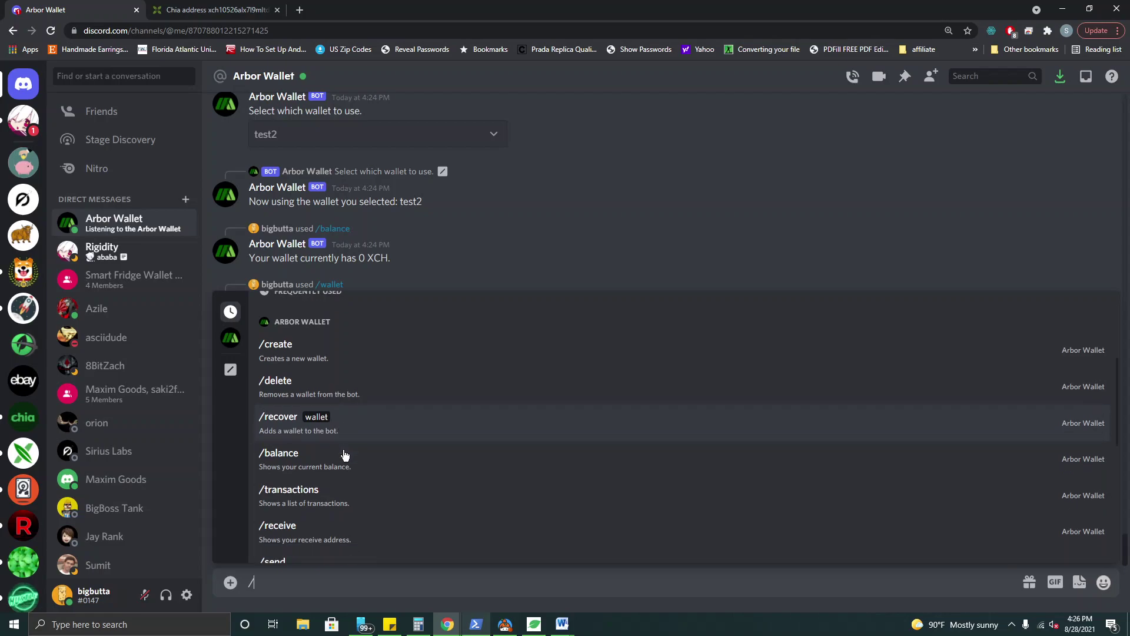
pyautogui.scroll(-1, 345, 455)
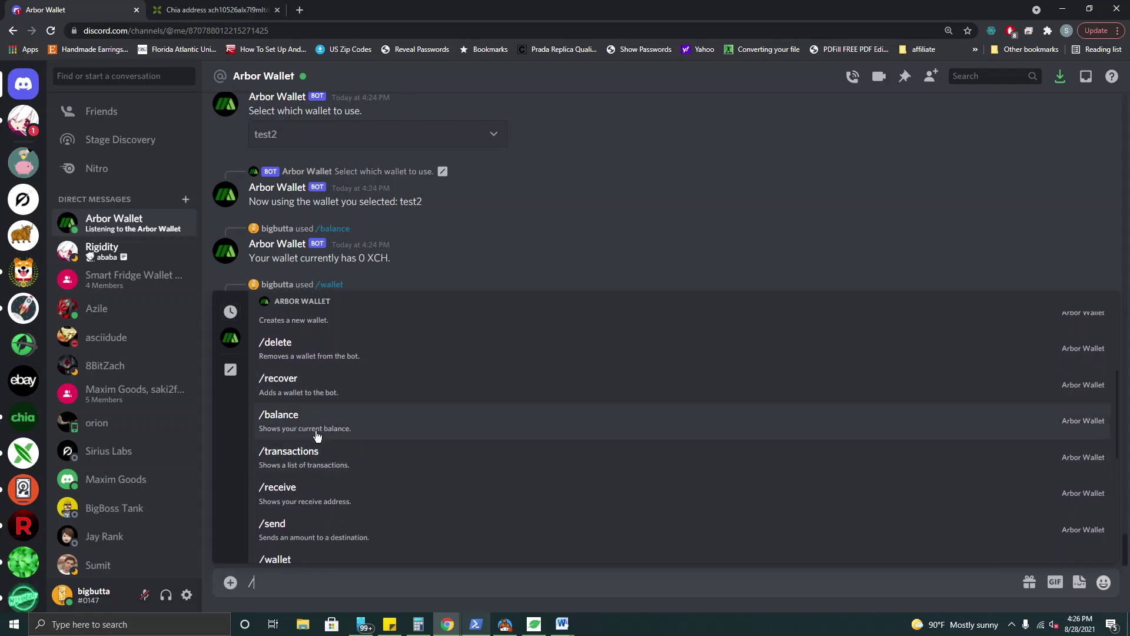
pyautogui.scroll(-1, 322, 451)
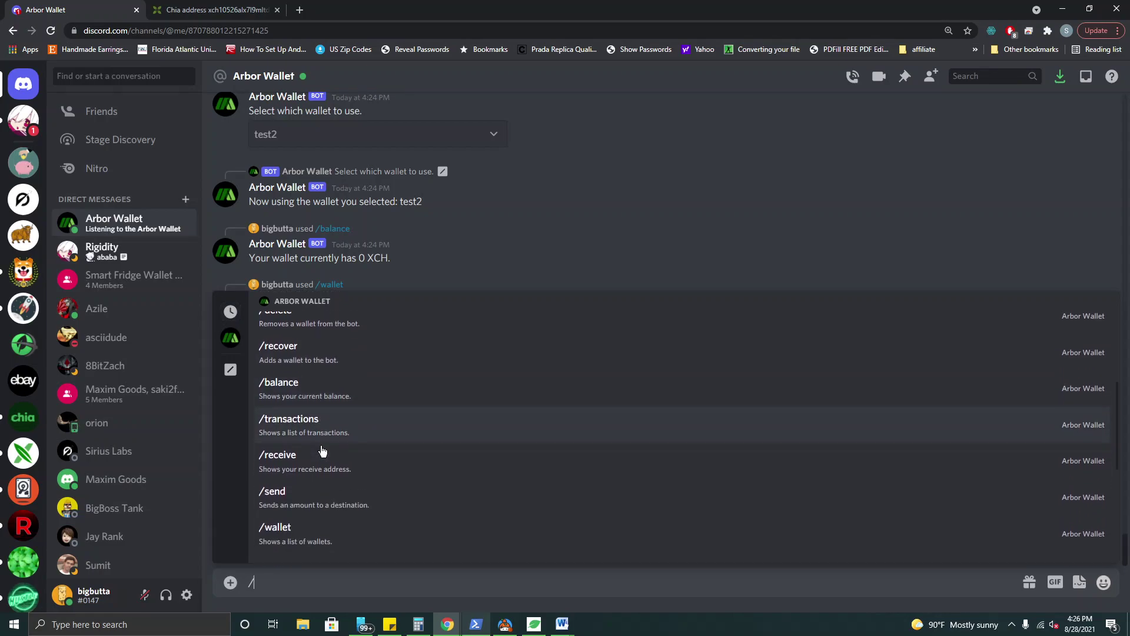
pyautogui.scroll(-1, 322, 451)
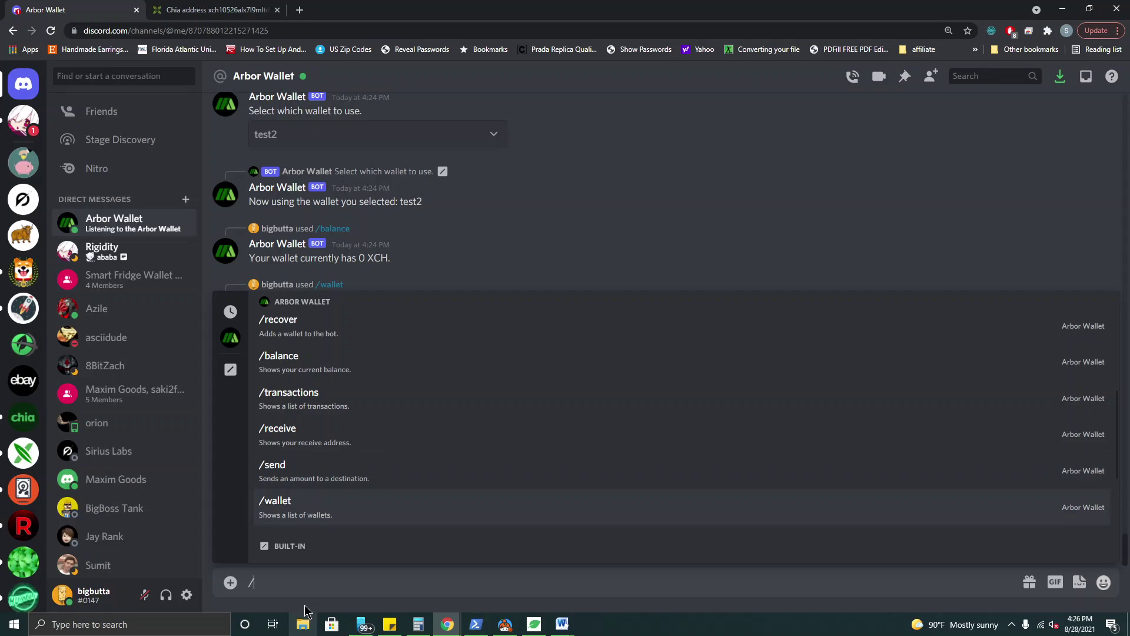
# - Run /balance showing 0.000000000003 XCH, then search the recipient address in Chia Explorer
pyautogui.write('b')
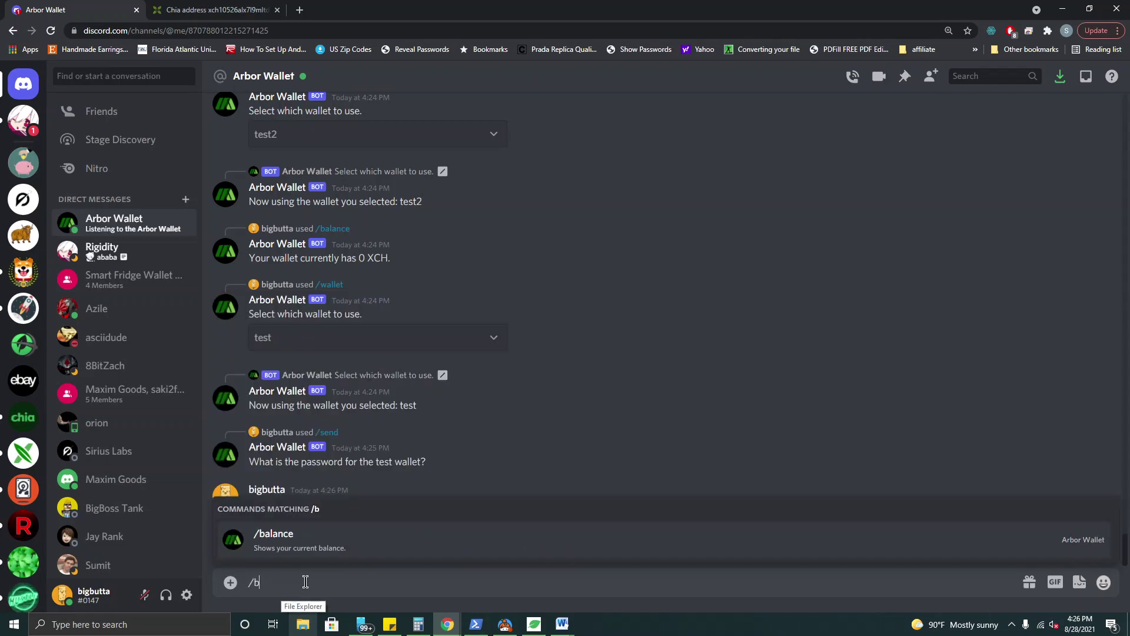
pyautogui.write('alance')
pyautogui.press('Return')
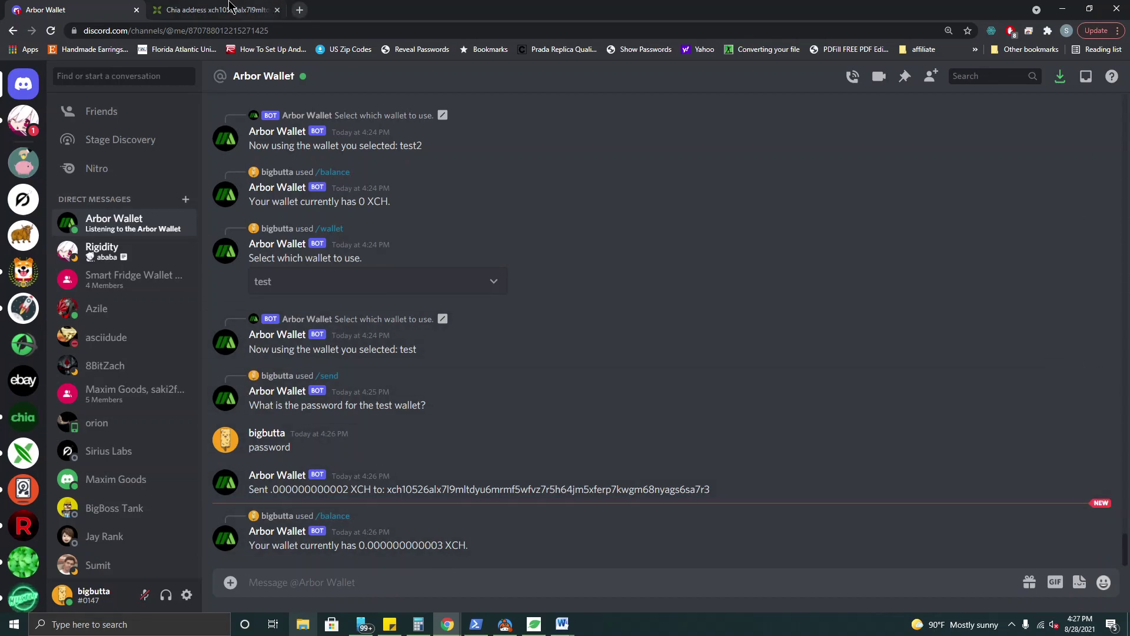
pyautogui.click(212, 9)
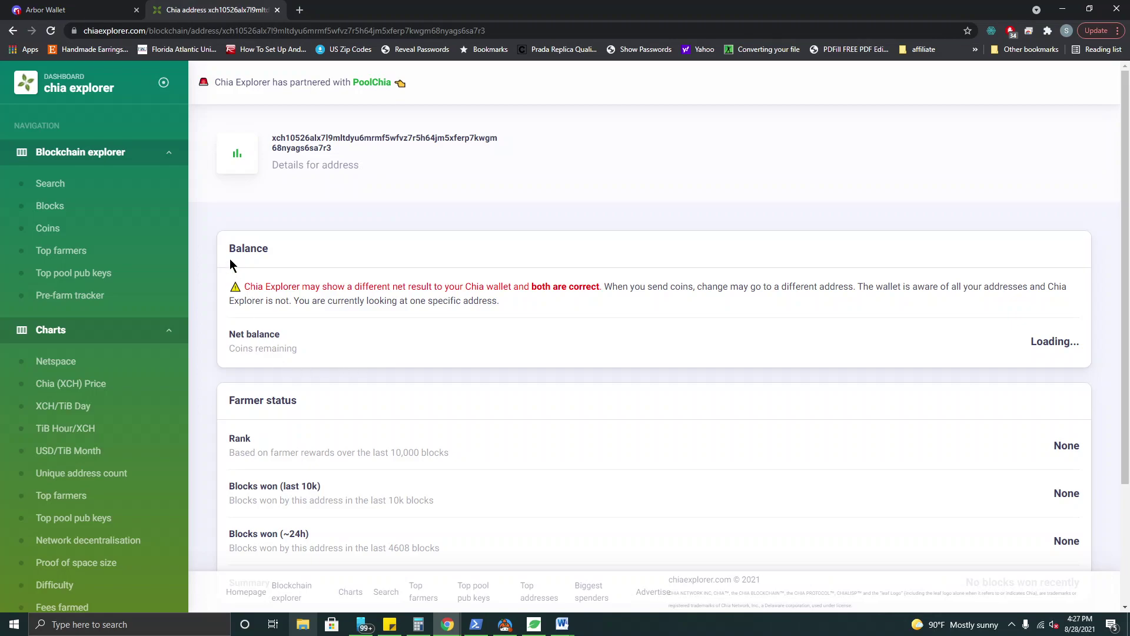
pyautogui.click(83, 184)
pyautogui.click(512, 299)
pyautogui.write('xch10526alx7l9mltdyu6mrmf5wfvz7r5h64jm5xferp7kwgm68nyags6sa7r3')
pyautogui.press('Return')
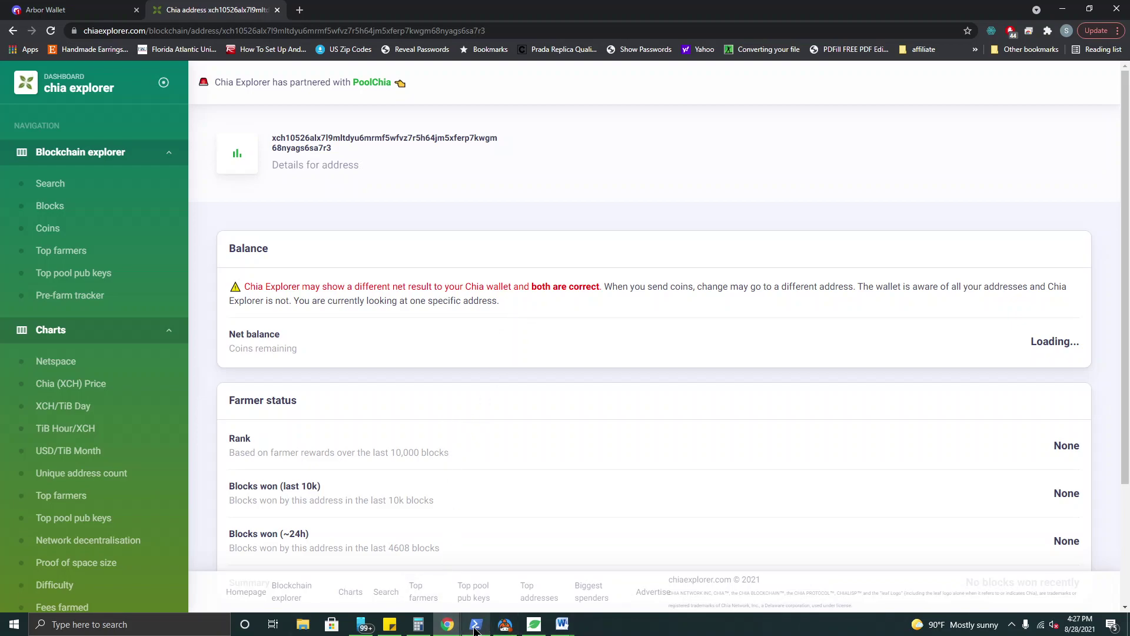
# - Switch the Arbor Wallet bot to the test2 wallet with /wallet
pyautogui.click(67, 15)
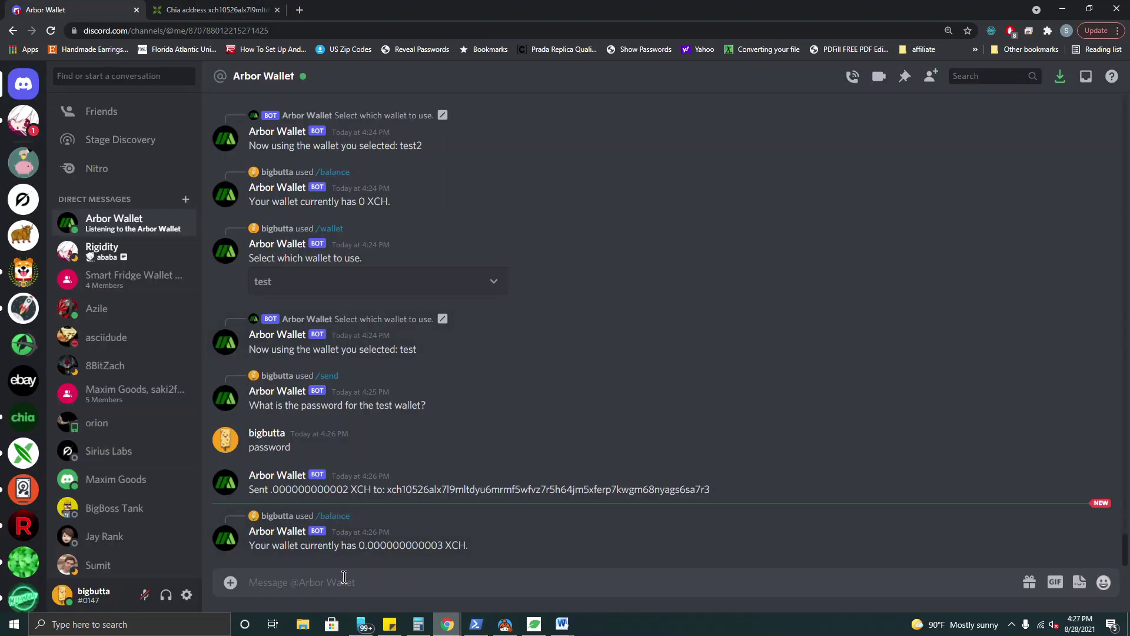
pyautogui.write('/wallet')
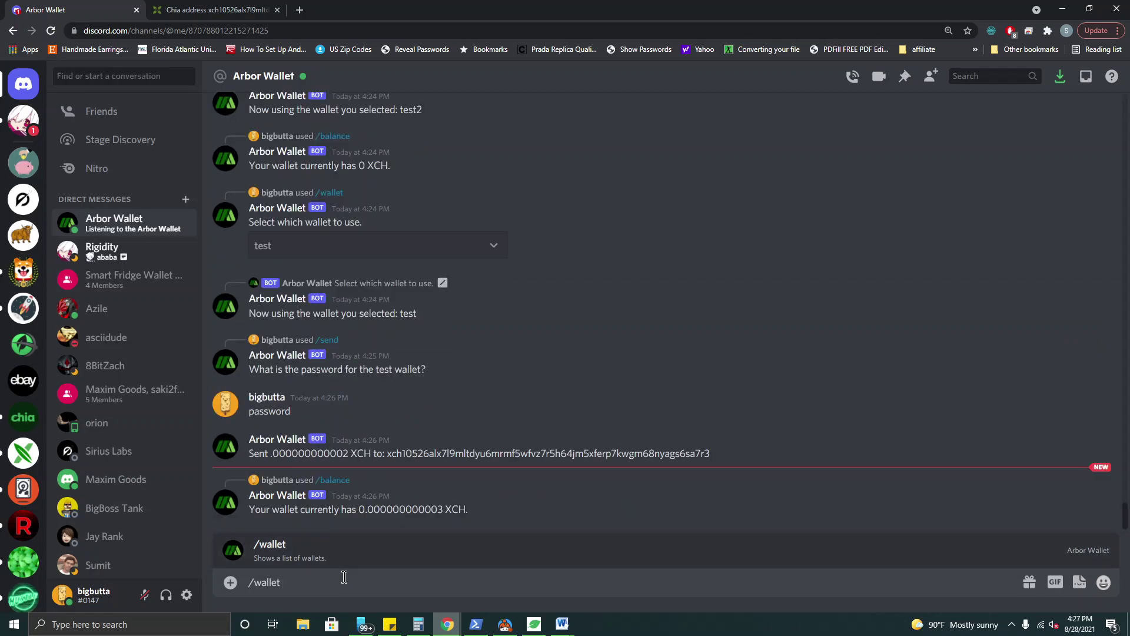
pyautogui.press('Return')
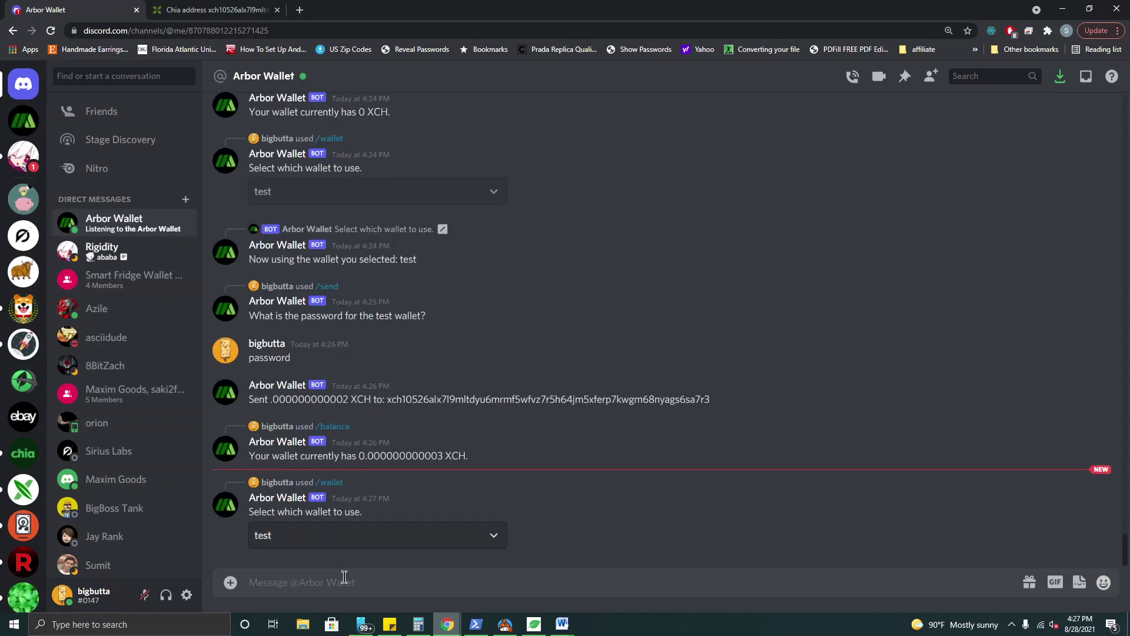
pyautogui.click(344, 545)
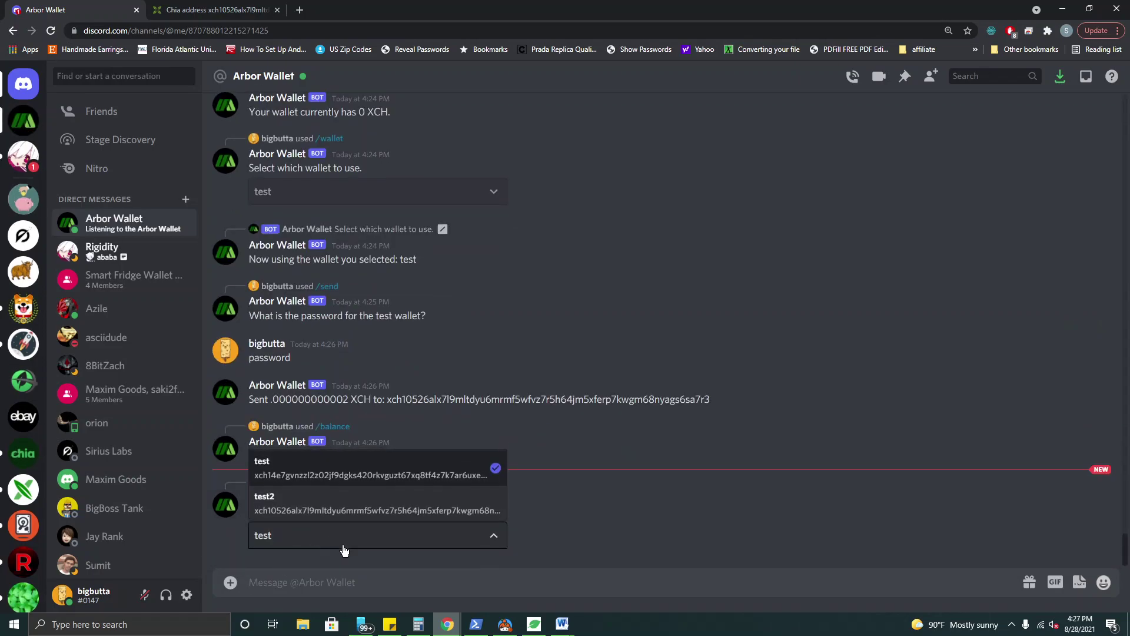
pyautogui.click(334, 508)
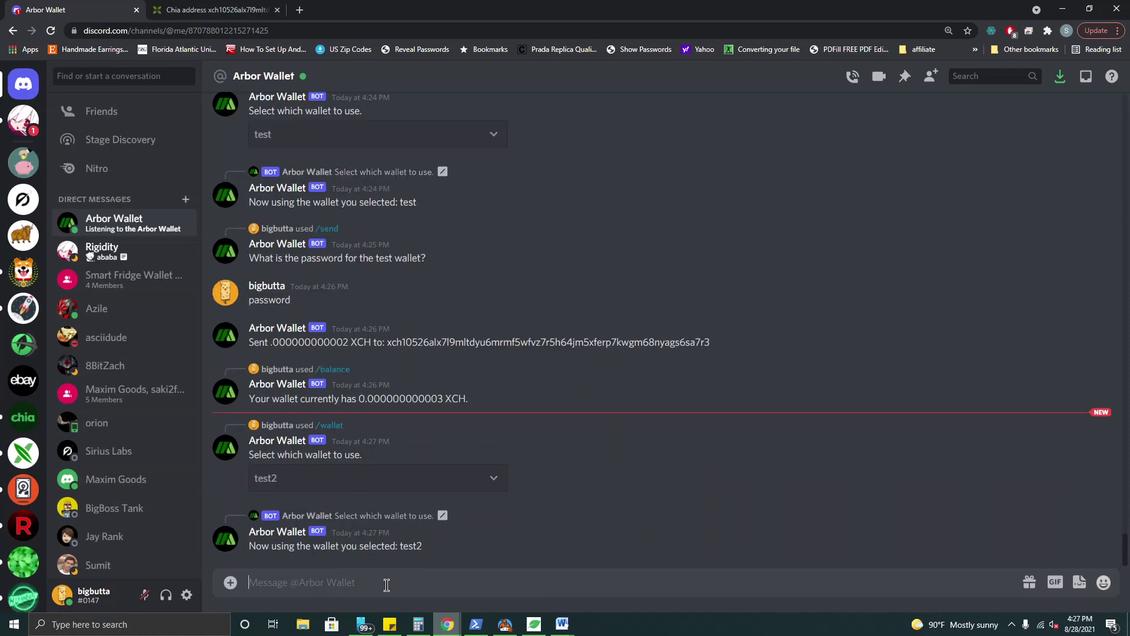
# - Run /balance and /receive to show 0.000000000002 XCH and test2's receive address
pyautogui.write('/balance')
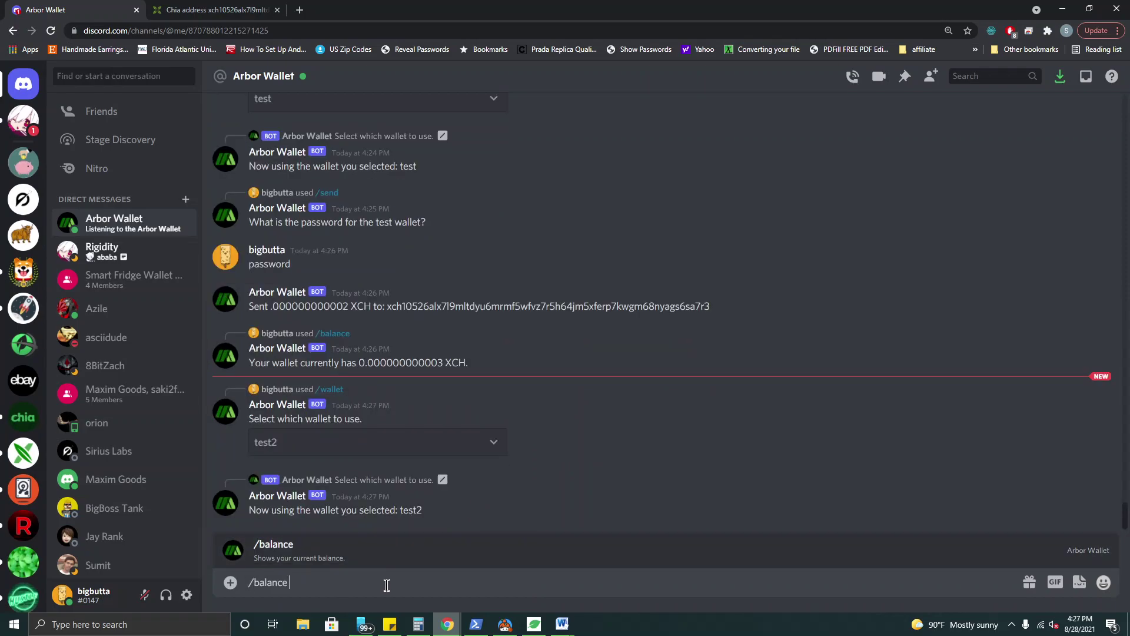
pyautogui.press('Return')
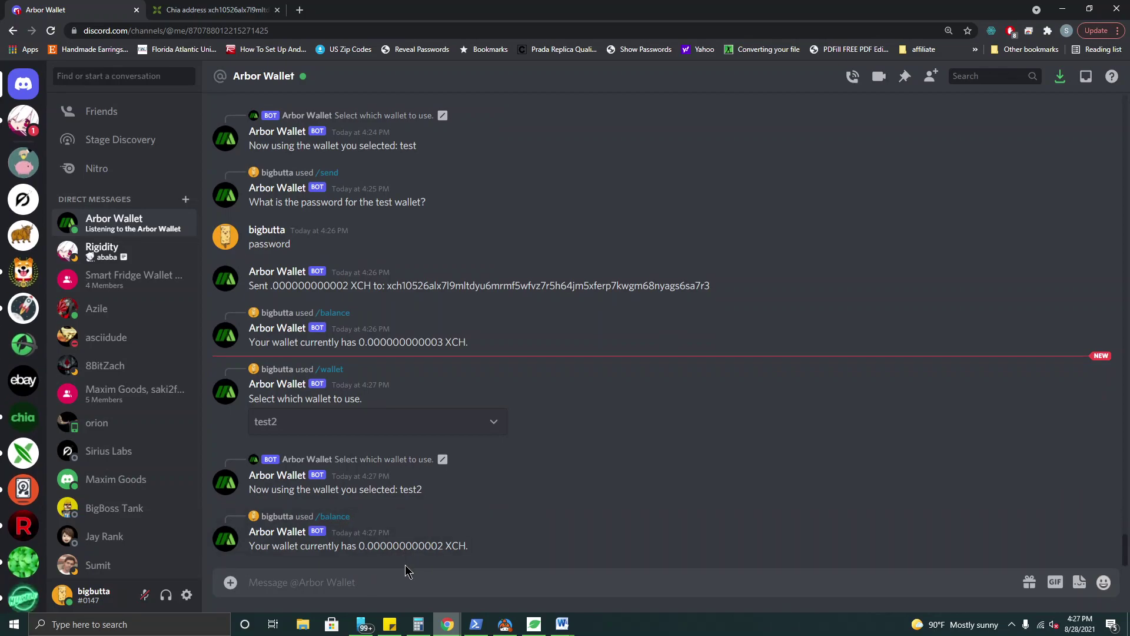
pyautogui.write('/receive')
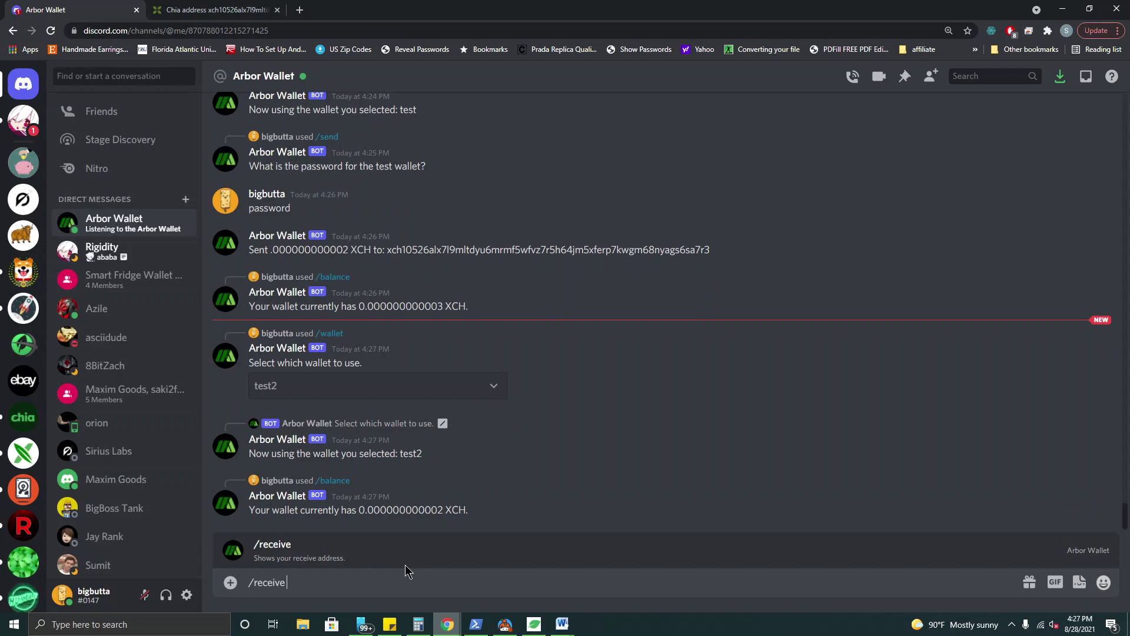
pyautogui.press('Return')
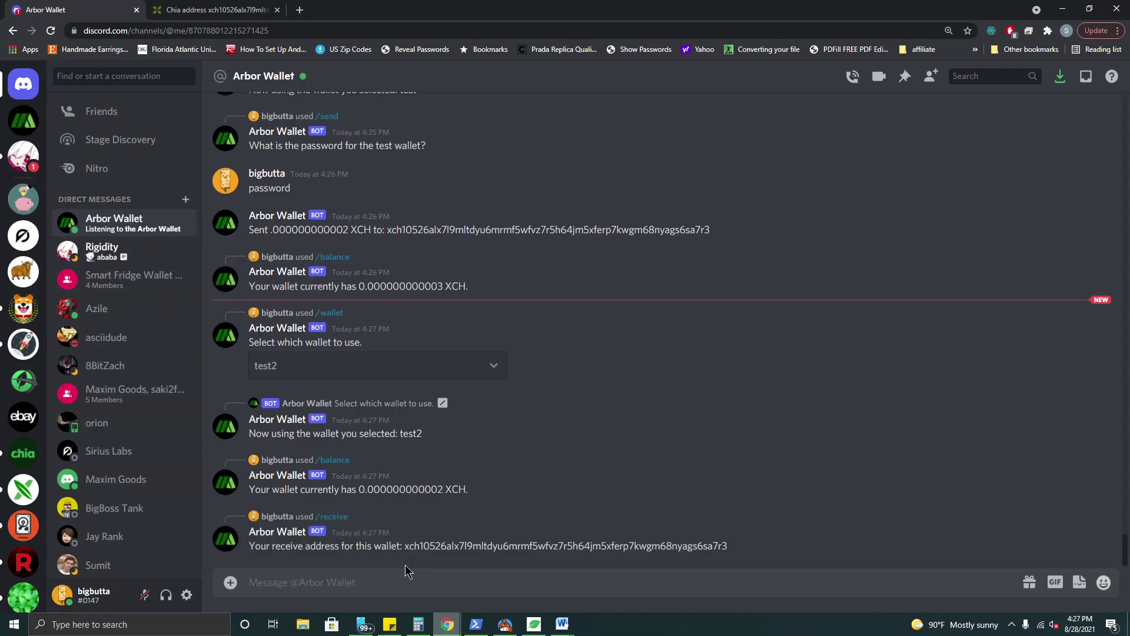
# - Copy test2's receive address and search it in Chia Explorer, showing one unspent 0.000000000002 XCH coin
pyautogui.moveTo(404, 546); pyautogui.dragTo(763, 546)
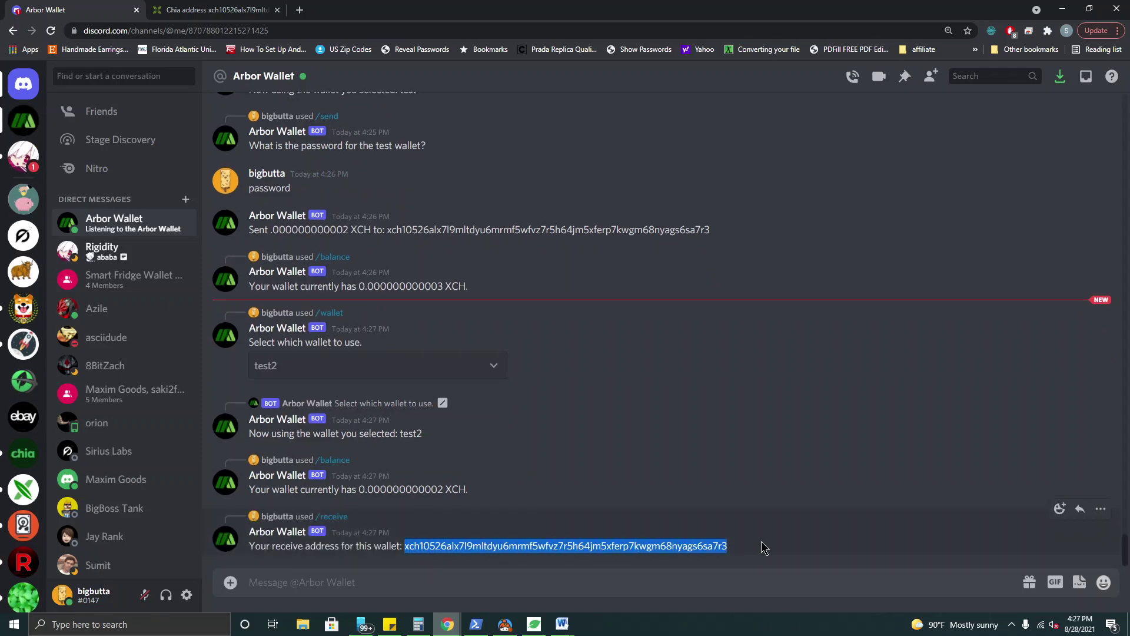
pyautogui.rightClick(659, 544)
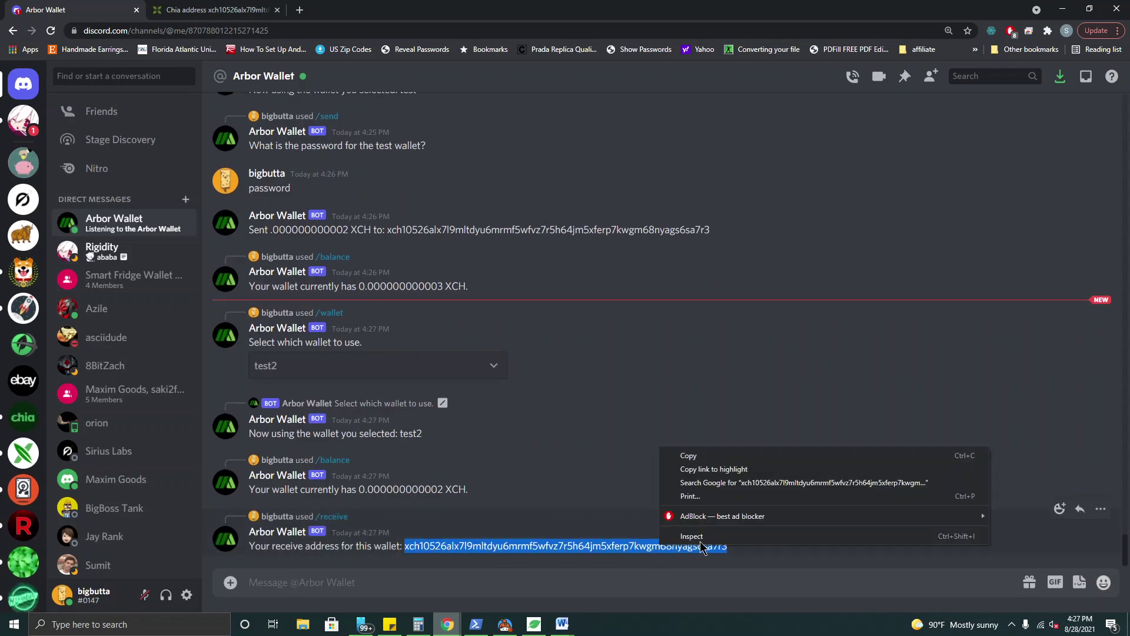
pyautogui.click(713, 454)
pyautogui.click(199, 7)
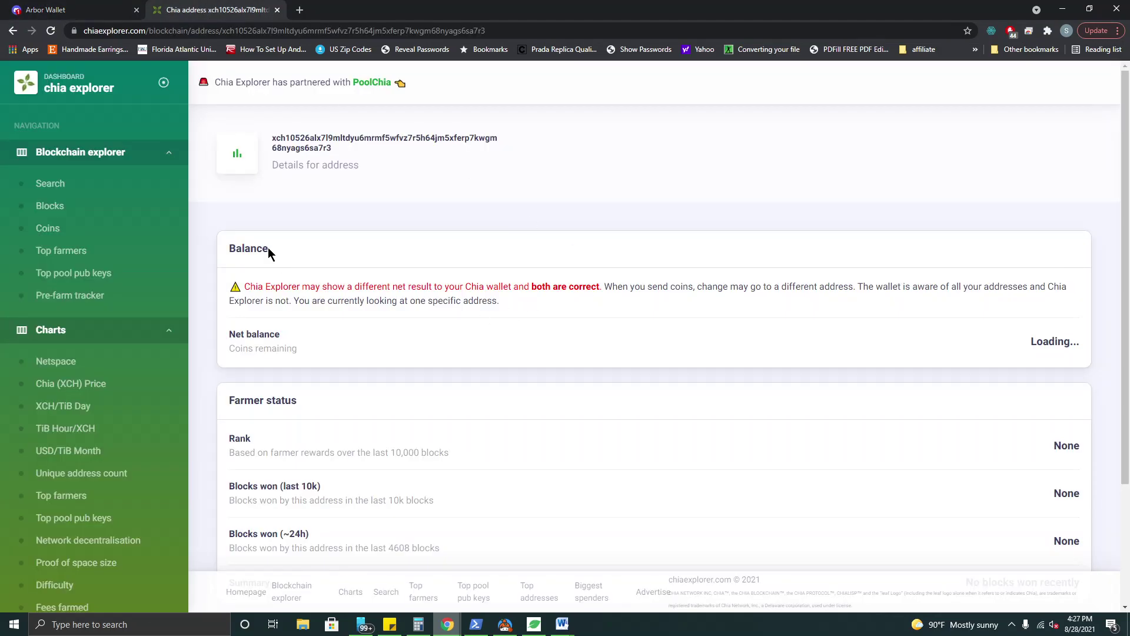
pyautogui.click(58, 183)
pyautogui.click(571, 302)
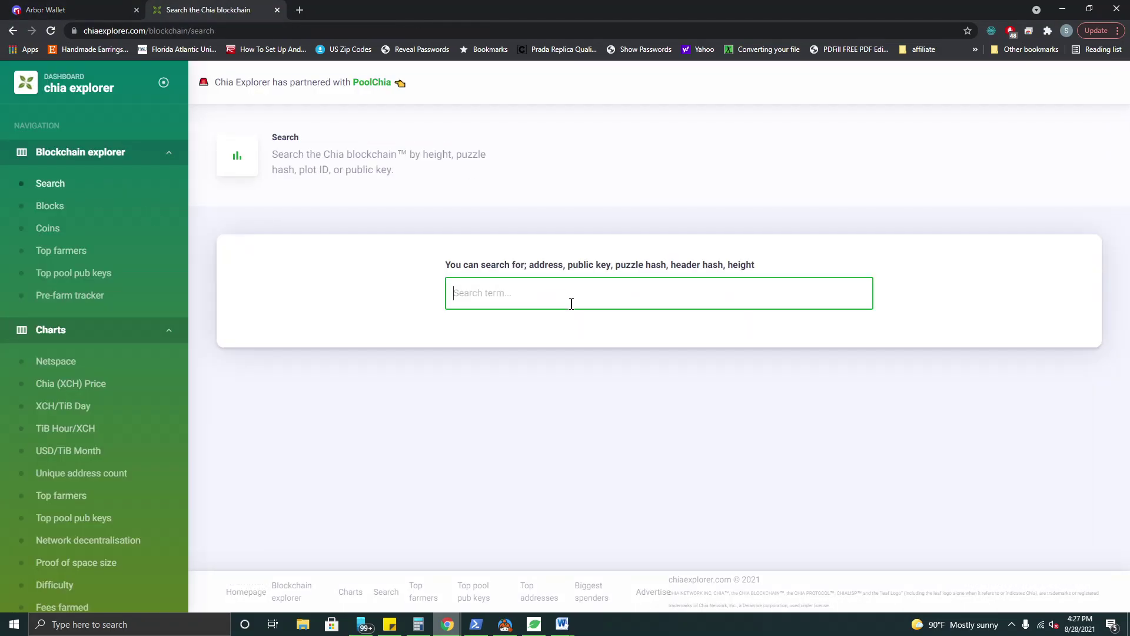
pyautogui.hotkey('ctrl', 'v')
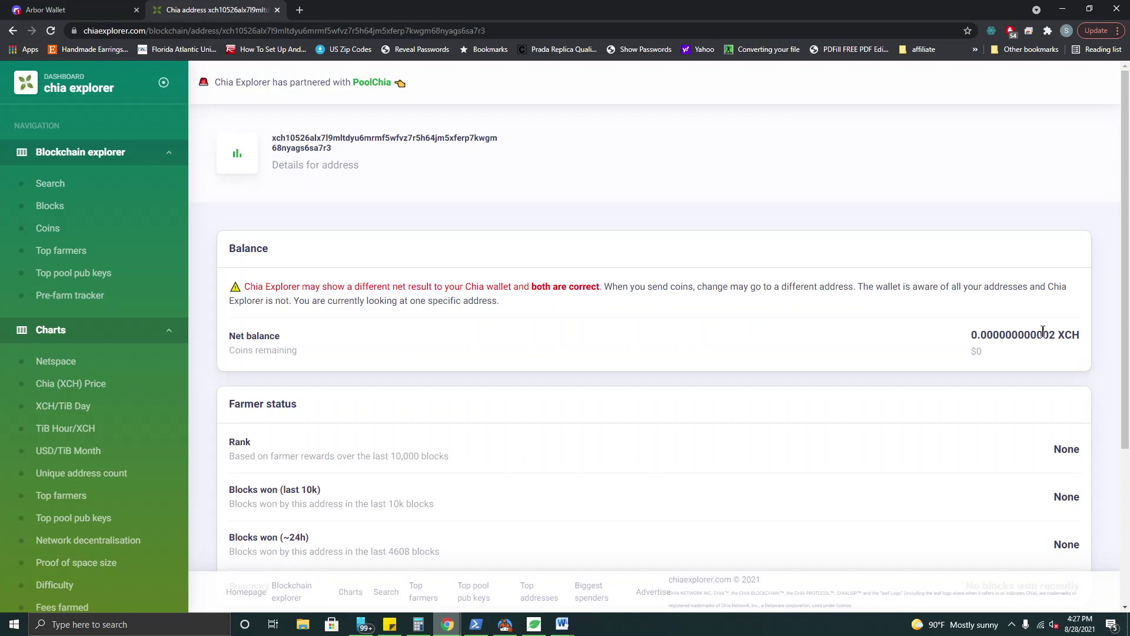
pyautogui.scroll(-4, 1028, 326)
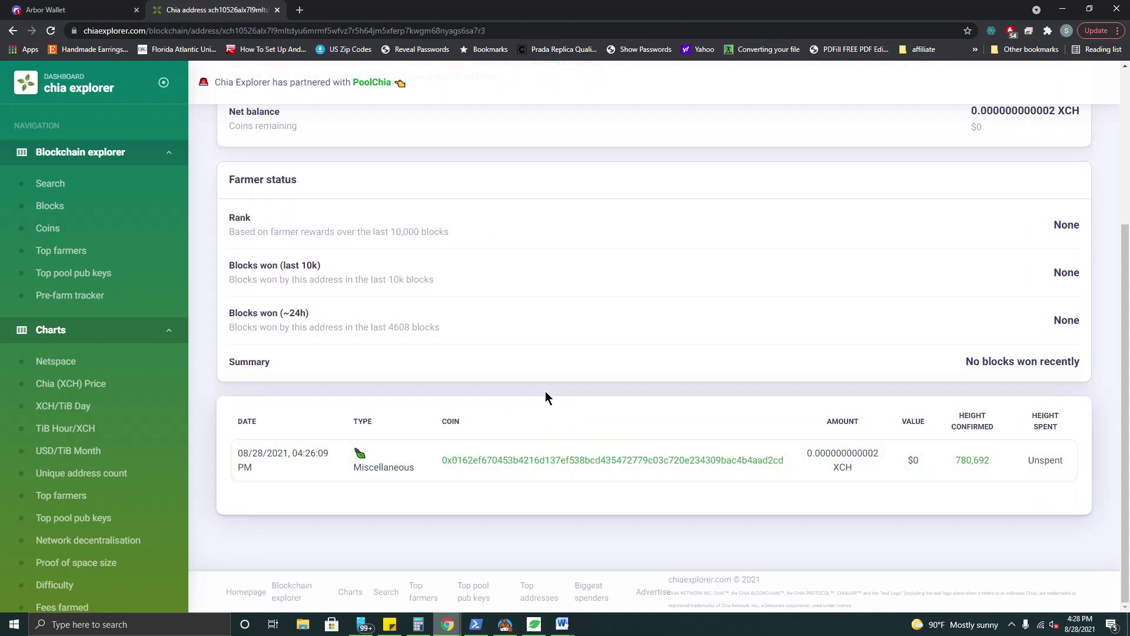
# - Open the received coin, then its parent coin, whose children are 0.000000000003 and 0.000000000002 XCH
pyautogui.click(519, 461)
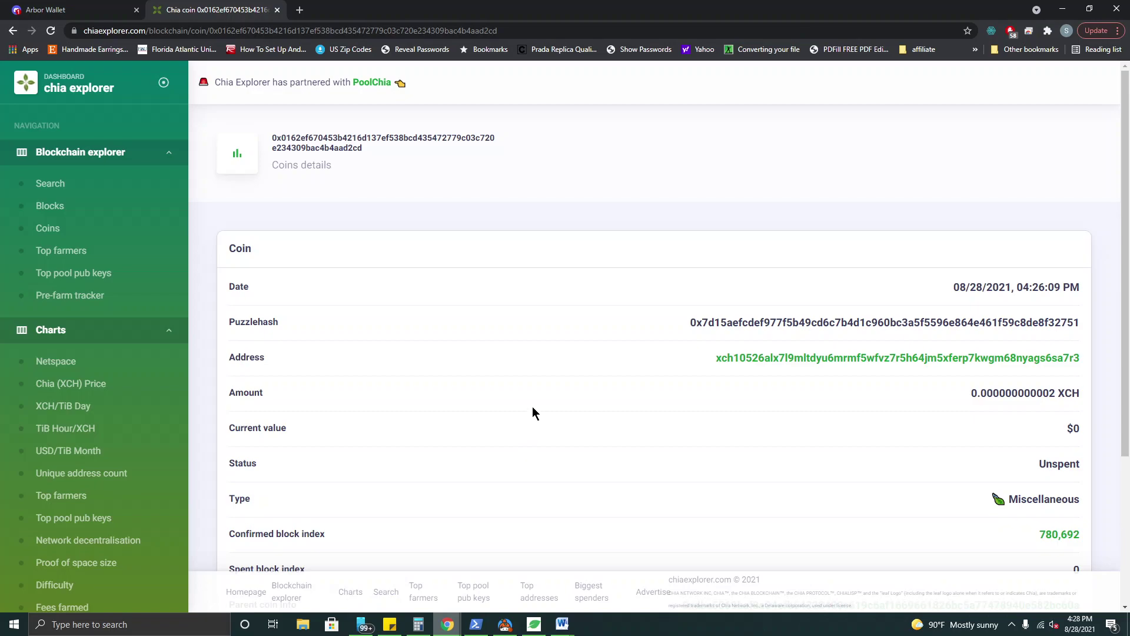
pyautogui.scroll(-3, 532, 410)
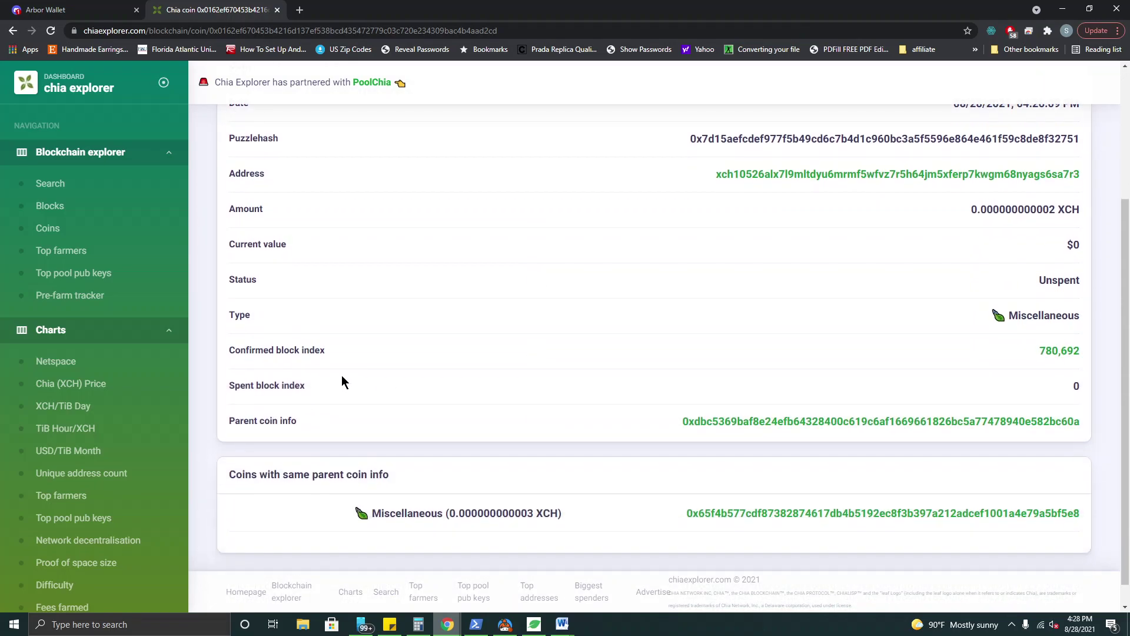
pyautogui.click(756, 423)
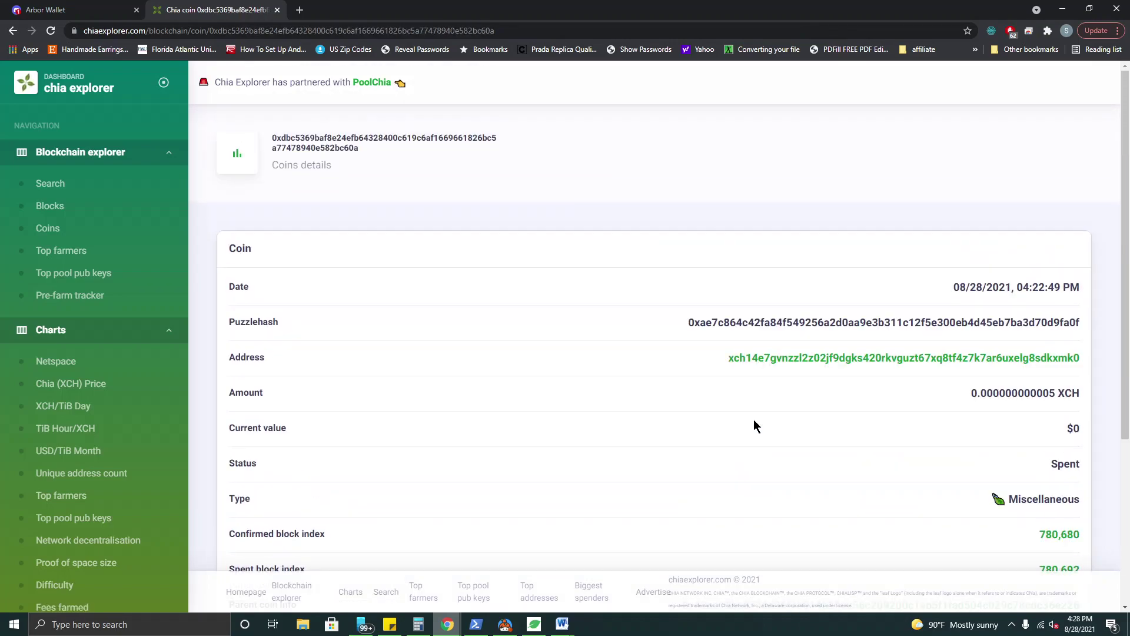
pyautogui.scroll(-3, 701, 397)
pyautogui.scroll(-3, 698, 400)
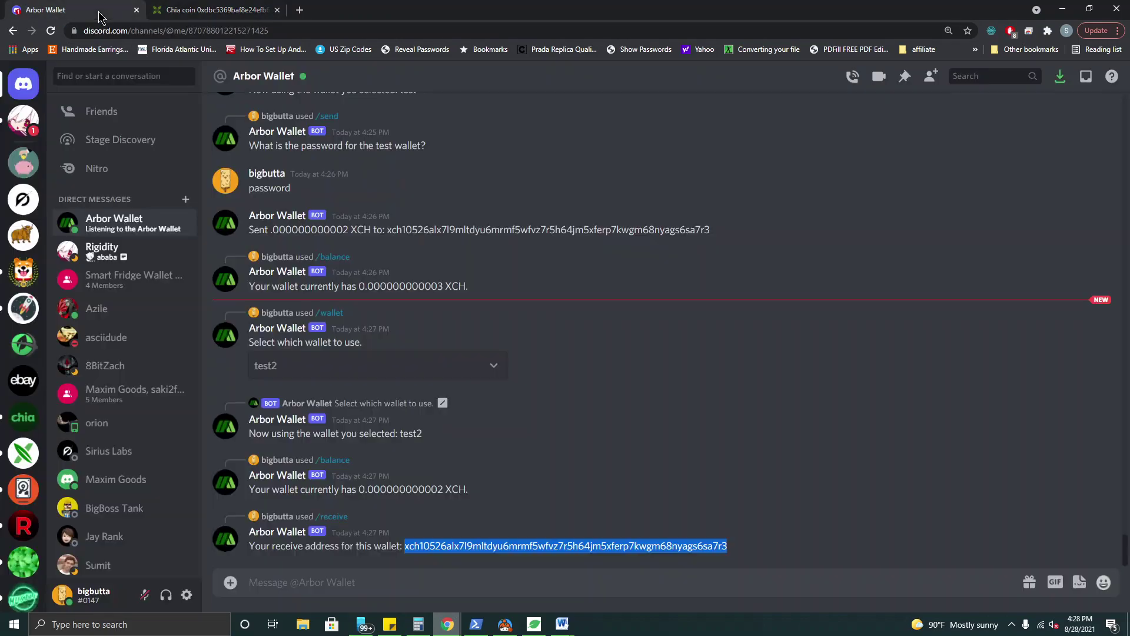
pyautogui.click(97, 10)
# - Run /transactions for test2, listing 0.000000000002 XCH received August 28, 2021, and start /wallet
pyautogui.click(417, 580)
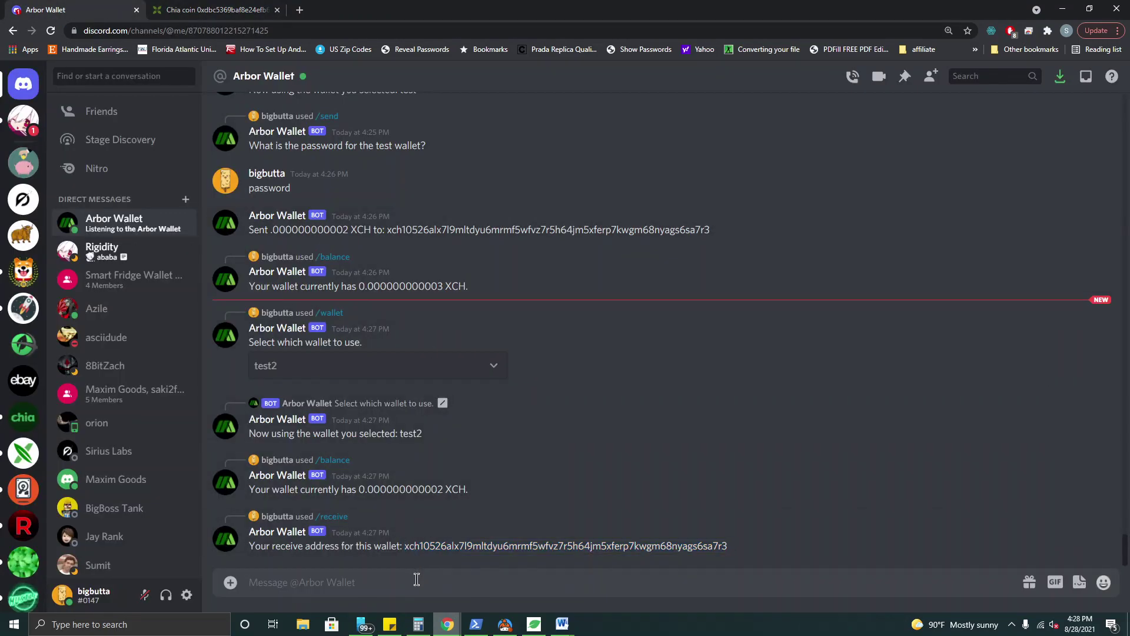
pyautogui.write('/t')
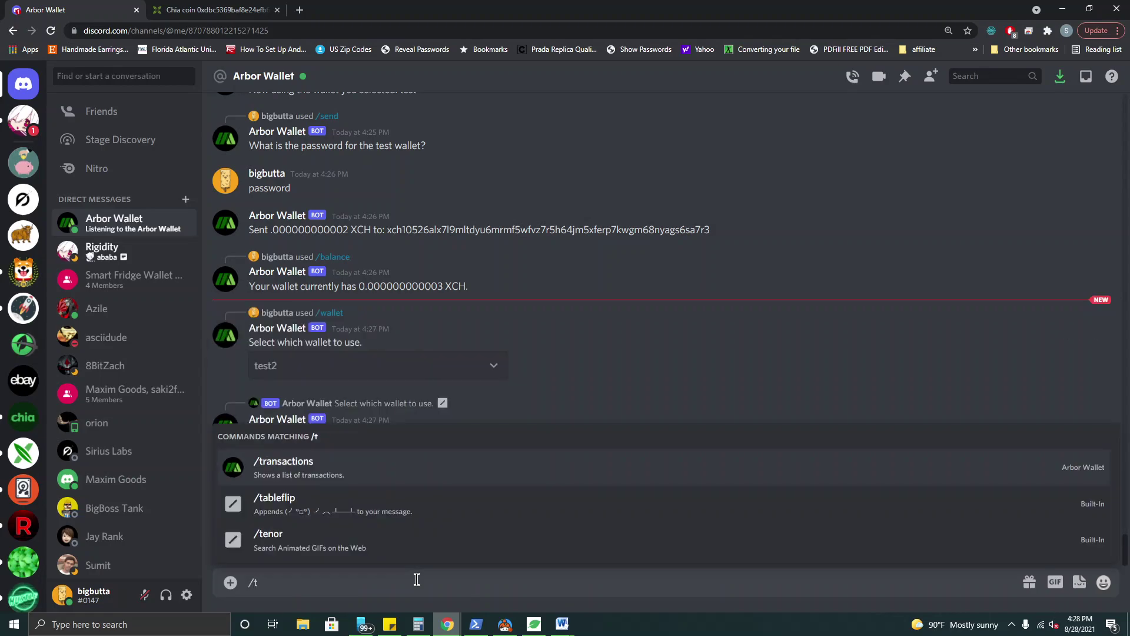
pyautogui.write('r')
pyautogui.press('Tab')
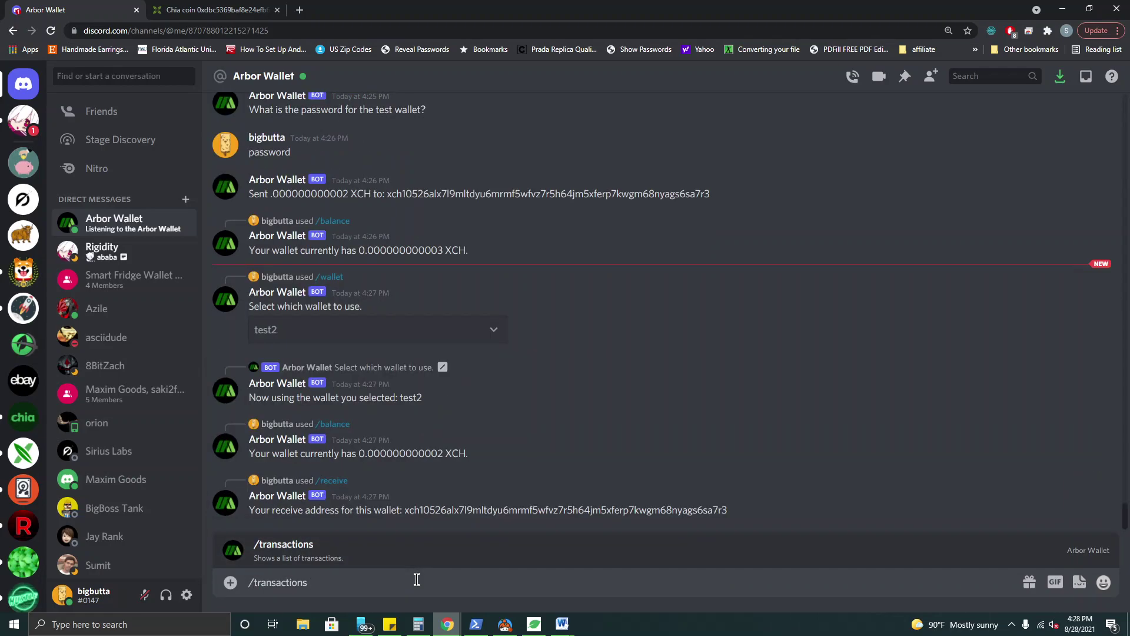
pyautogui.press('Return')
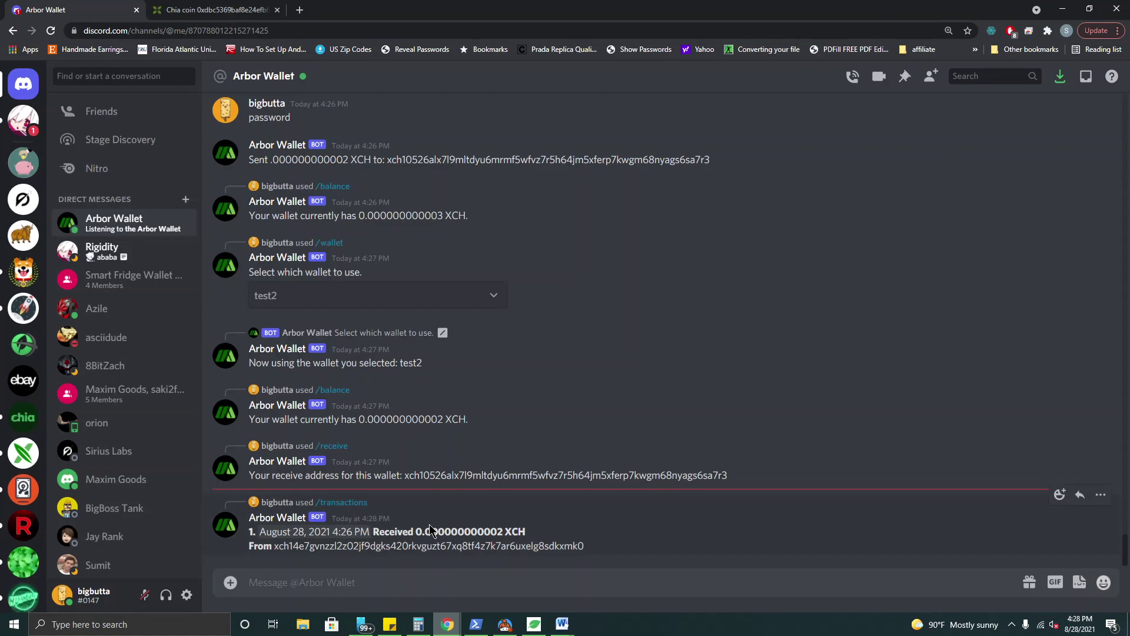
pyautogui.write('/walet')
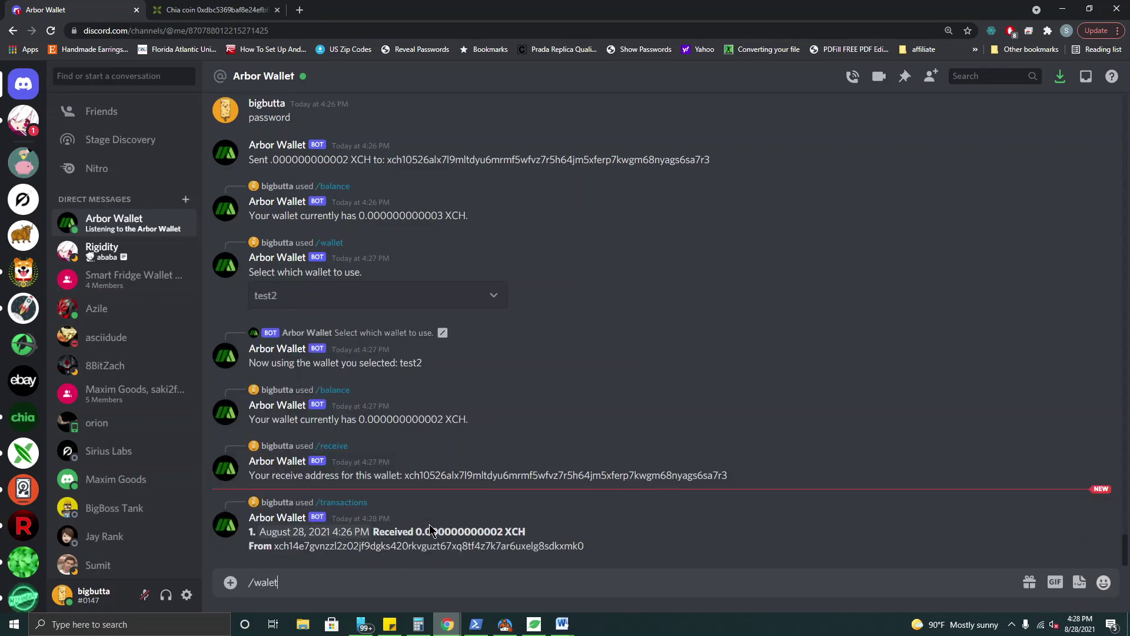
pyautogui.press('BackSpace')
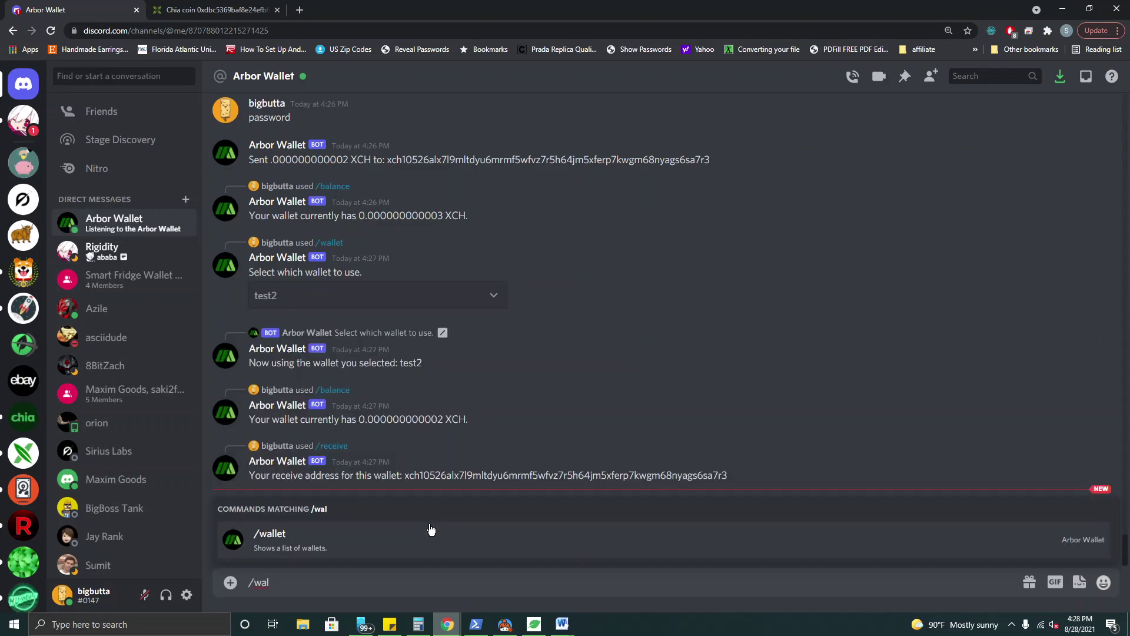
# - Switch the Arbor Wallet bot back to the test wallet
pyautogui.click(318, 545)
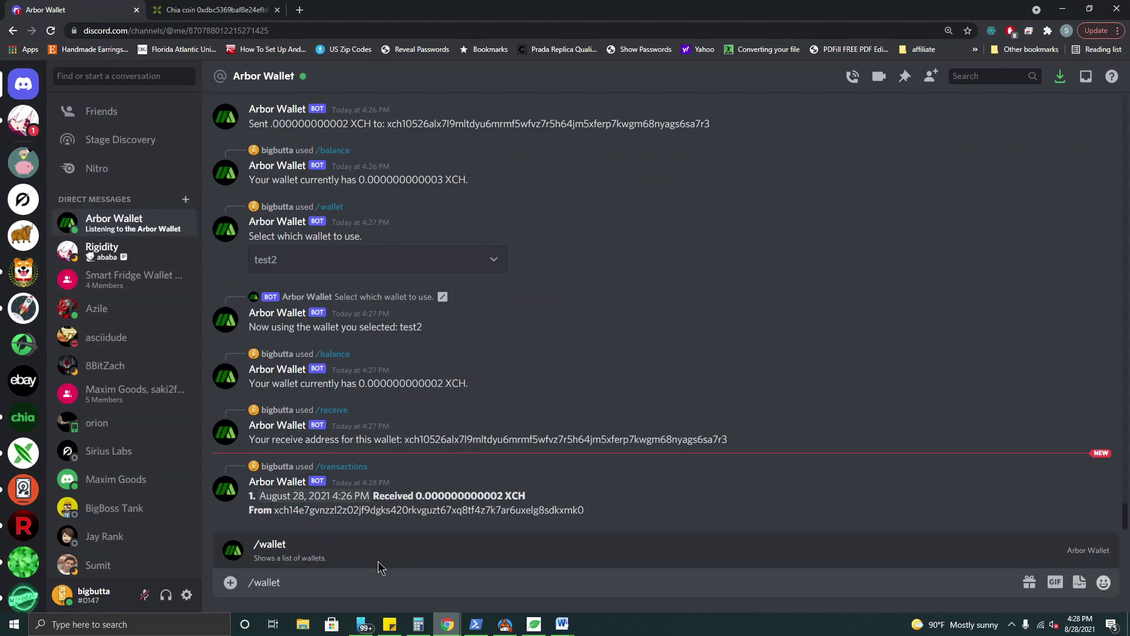
pyautogui.press('Return')
pyautogui.click(403, 542)
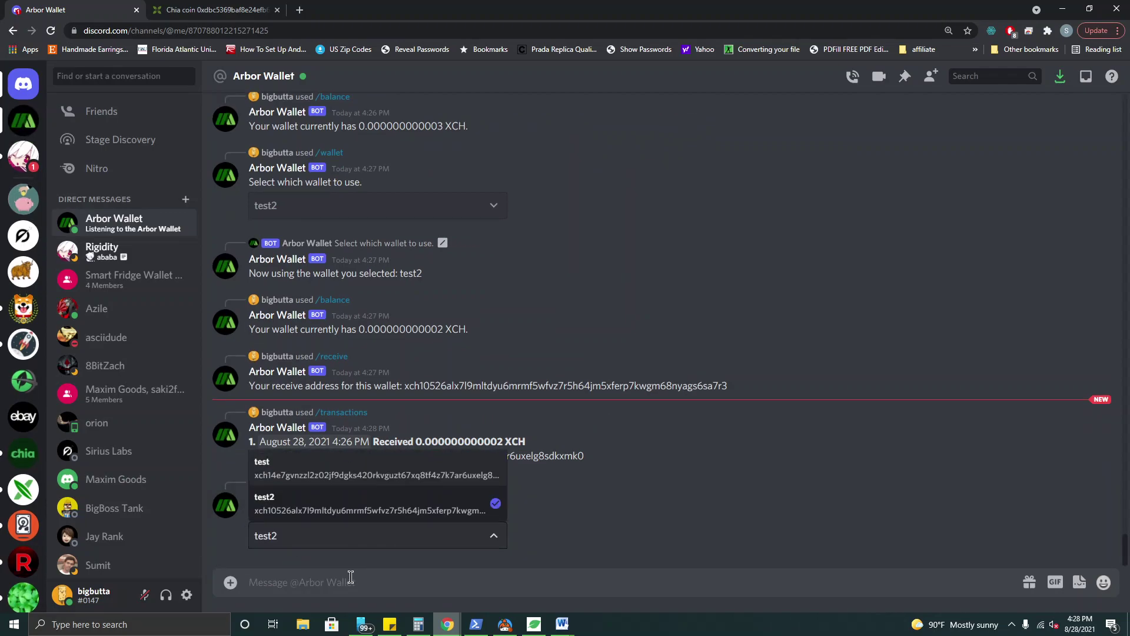
pyautogui.click(341, 478)
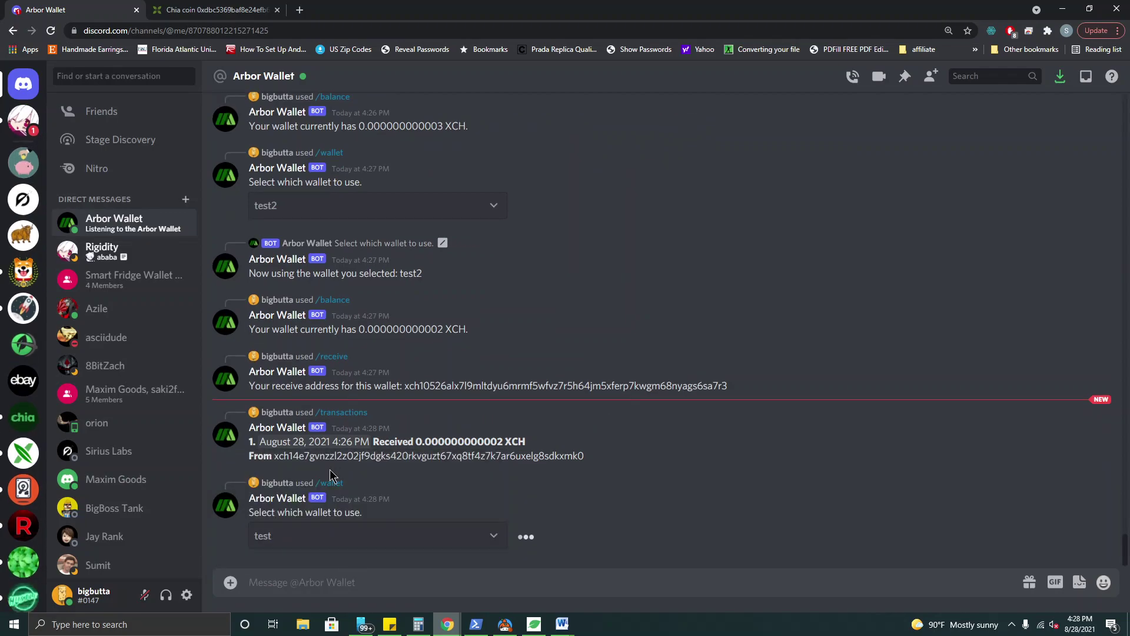
# - List test's transactions and highlight the 0.000000000002 XCH sent amount and recipient address
pyautogui.click(364, 586)
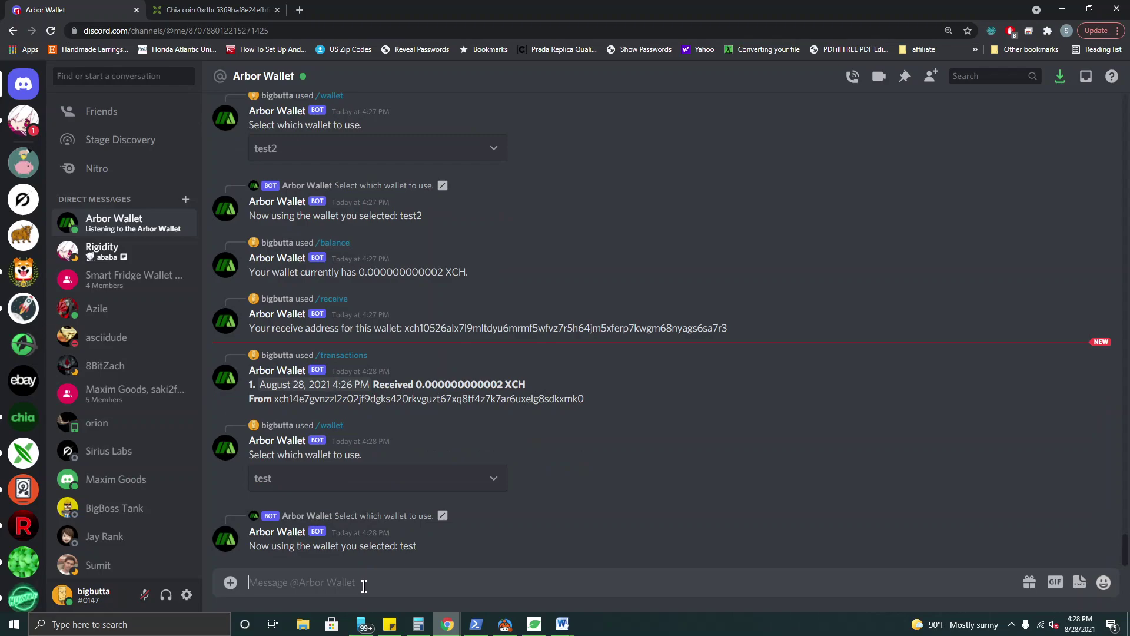
pyautogui.write('/tr')
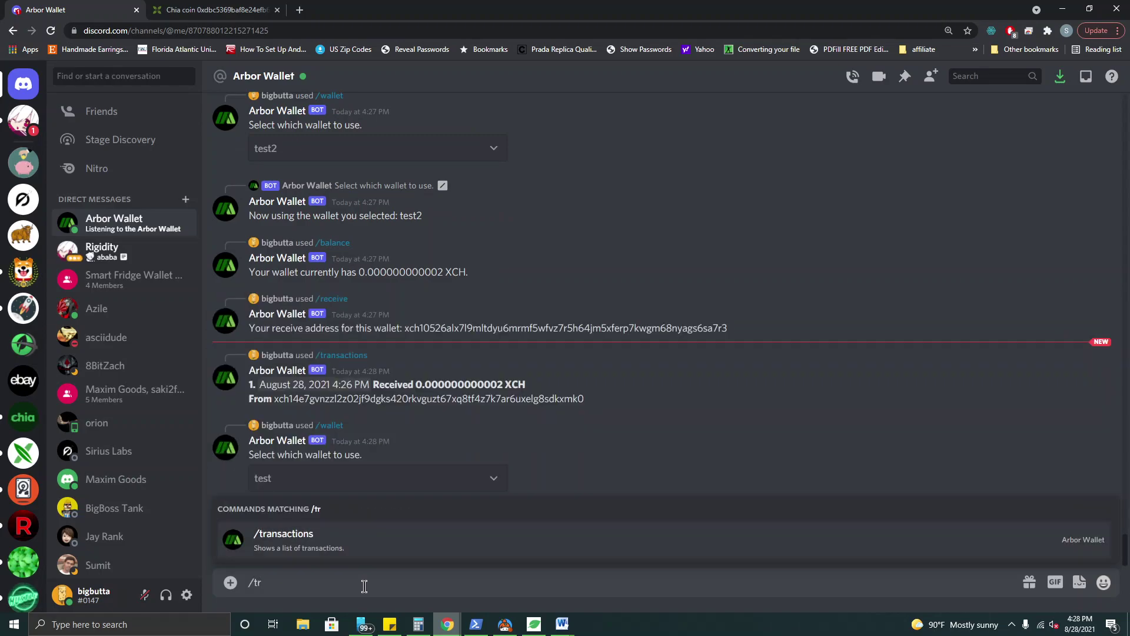
pyautogui.press('Return')
pyautogui.press('Return')
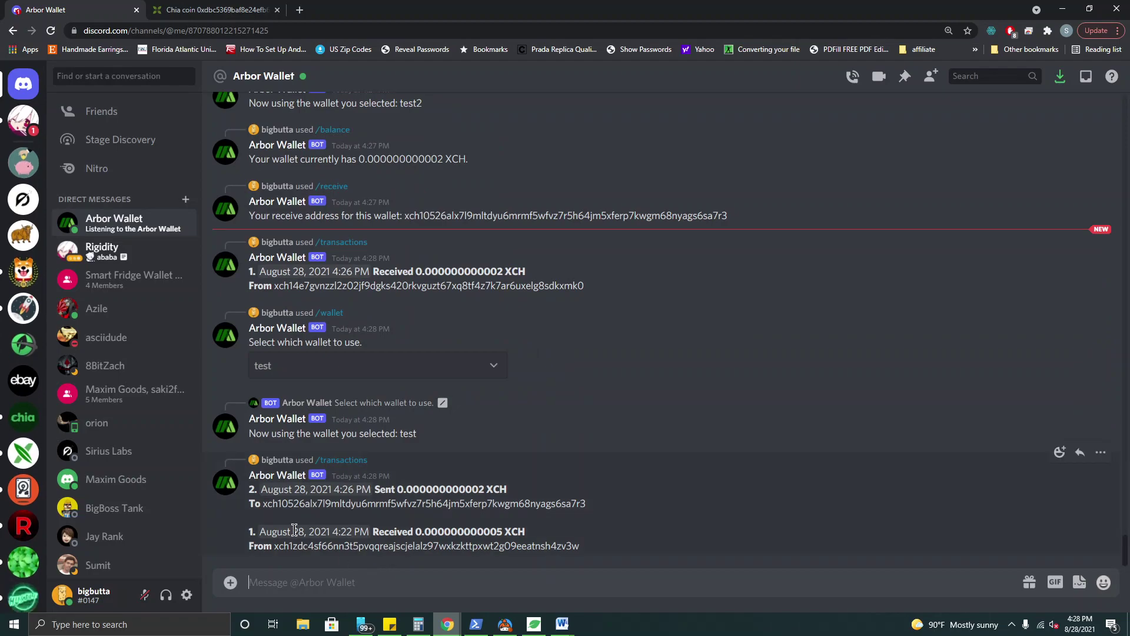
pyautogui.moveTo(416, 533); pyautogui.dragTo(511, 532)
pyautogui.click(502, 533)
pyautogui.moveTo(397, 489); pyautogui.dragTo(480, 492)
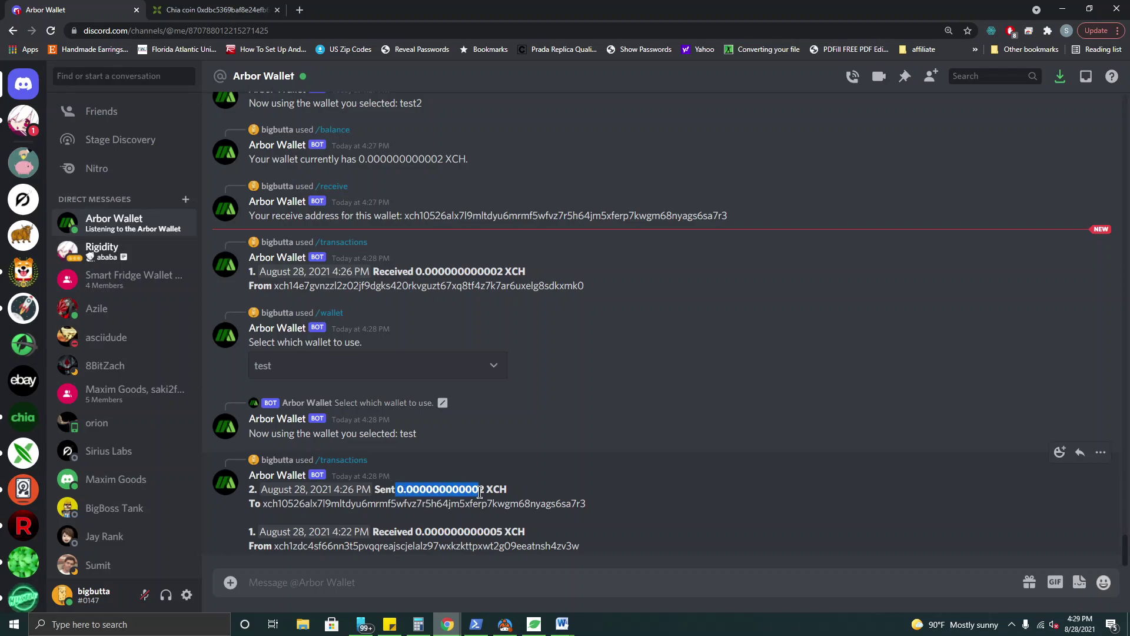
pyautogui.doubleClick(380, 506)
pyautogui.click(380, 509)
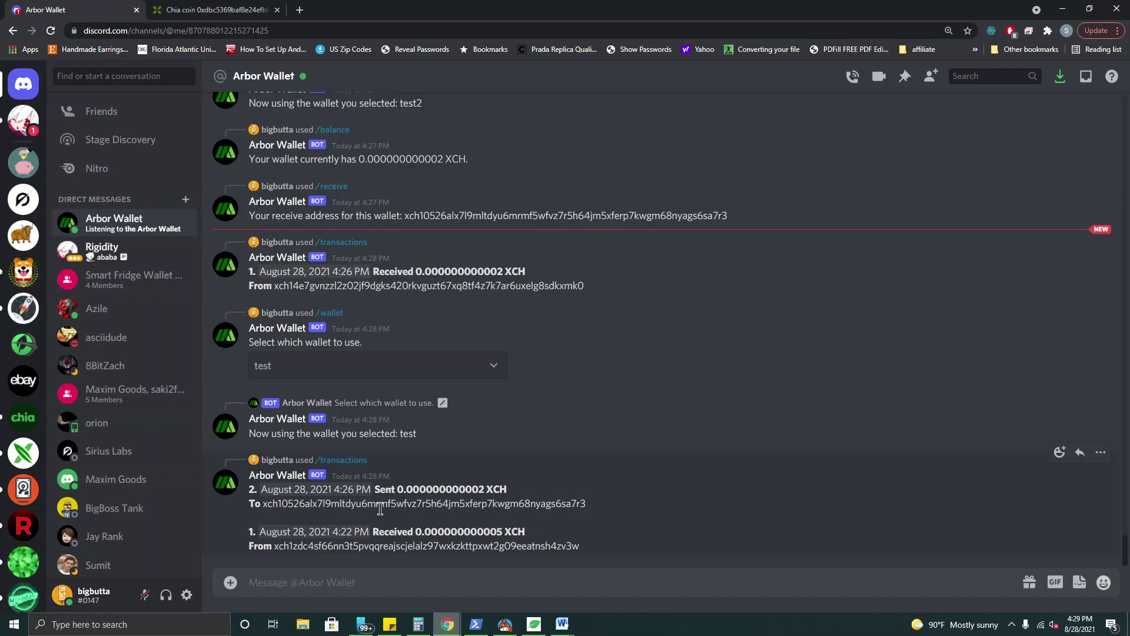